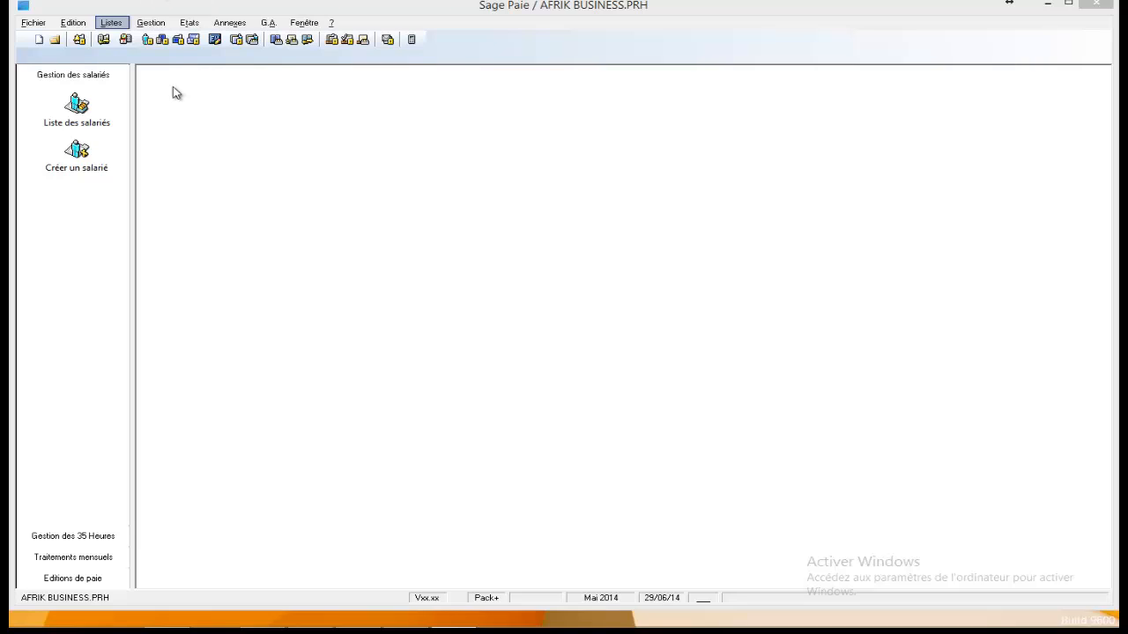
Open the list of employees
{"action": "key", "text": "Right"}
{"action": "key", "text": "Right"}
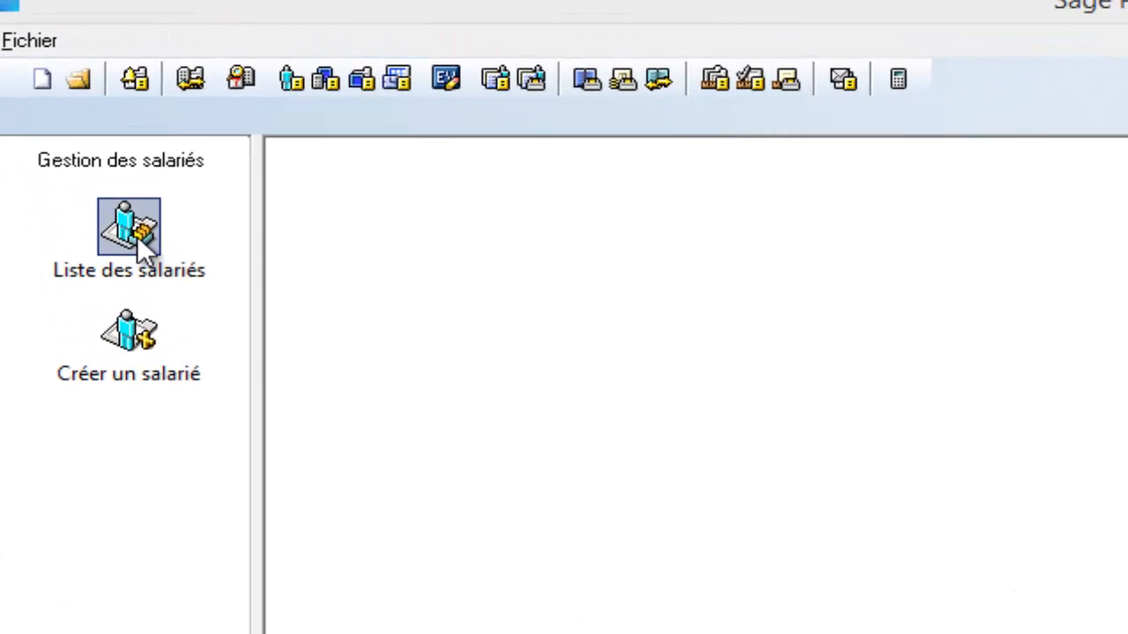
{"action": "left_click", "coordinate": [137, 235]}
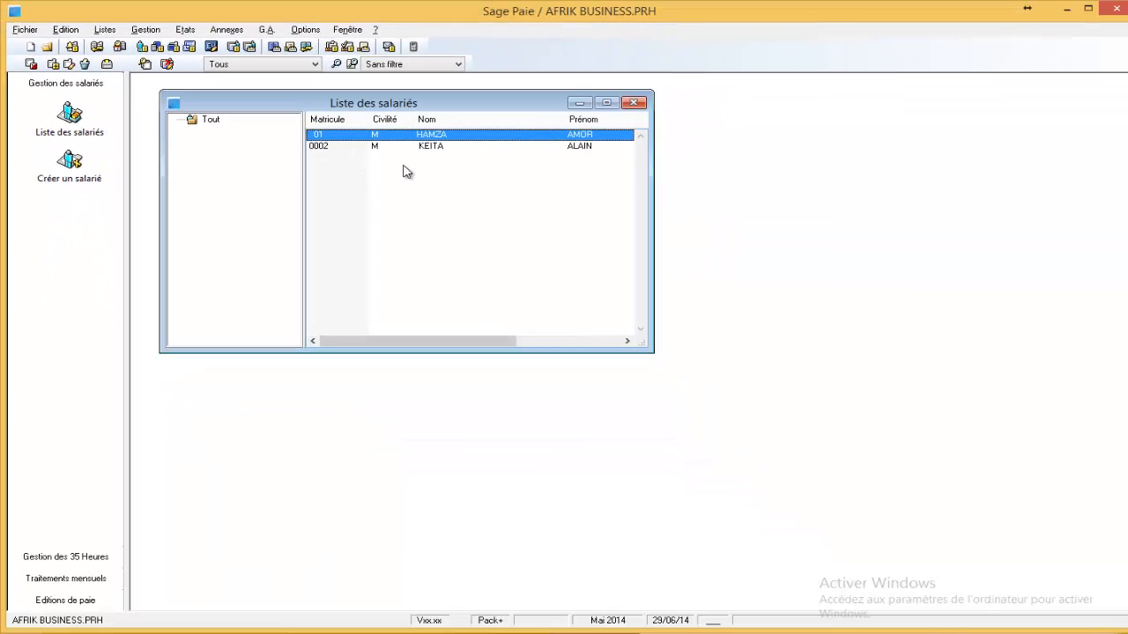
Examine the blank form for a new employee and close it without saving
{"action": "right_click", "coordinate": [406, 172]}
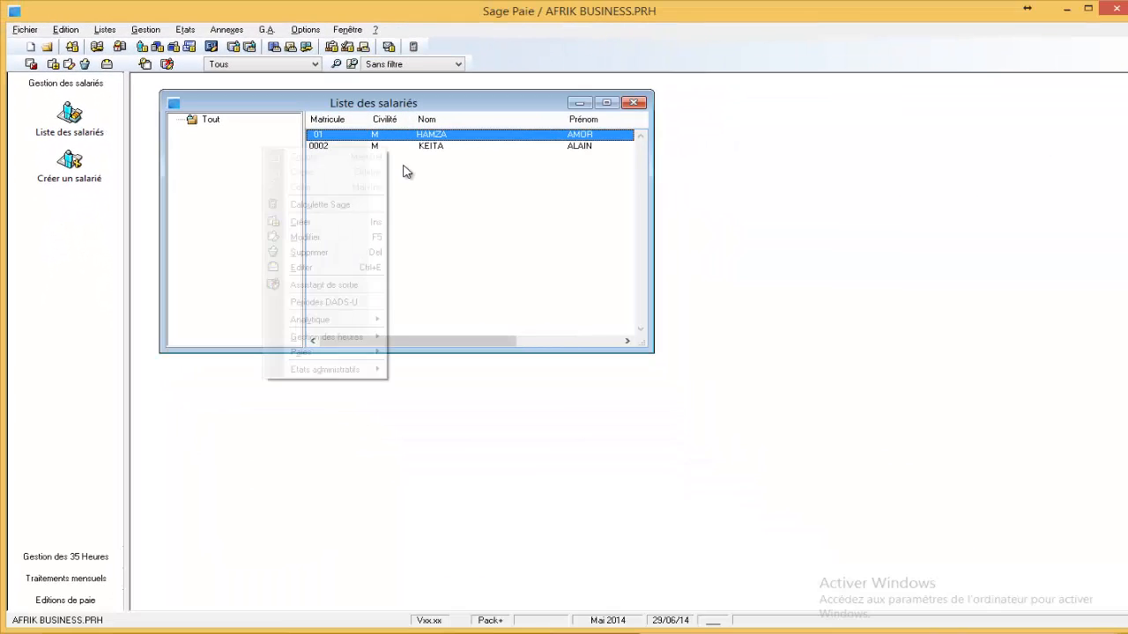
{"action": "left_click", "coordinate": [351, 227]}
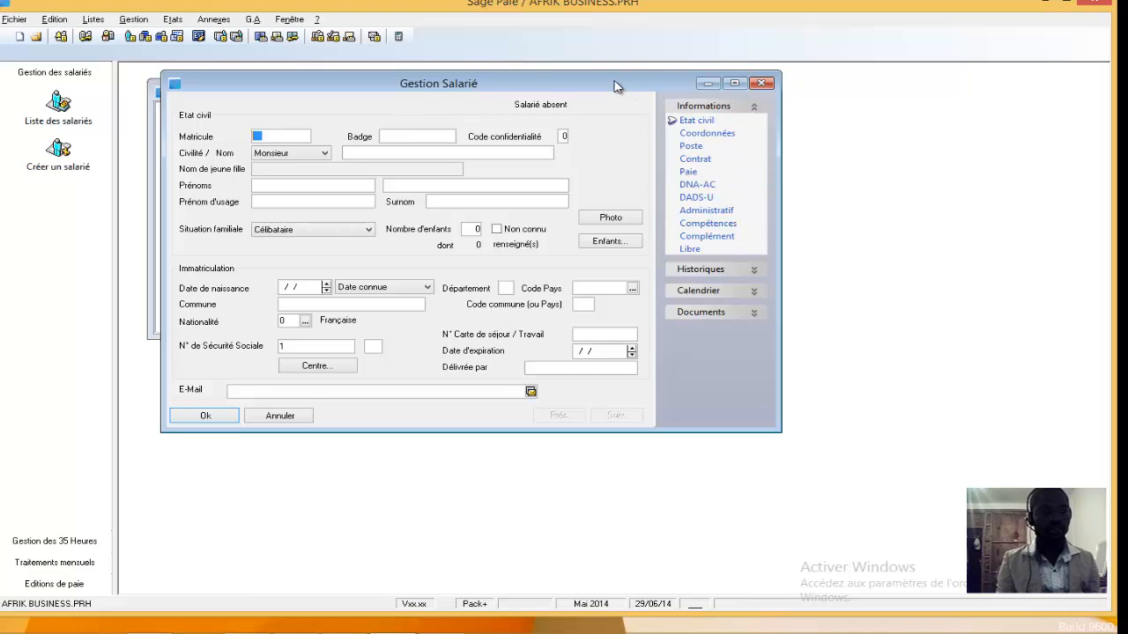
{"action": "left_click", "coordinate": [762, 84]}
{"action": "left_click_drag", "start_coordinate": [481, 88], "coordinate": [541, 95]}
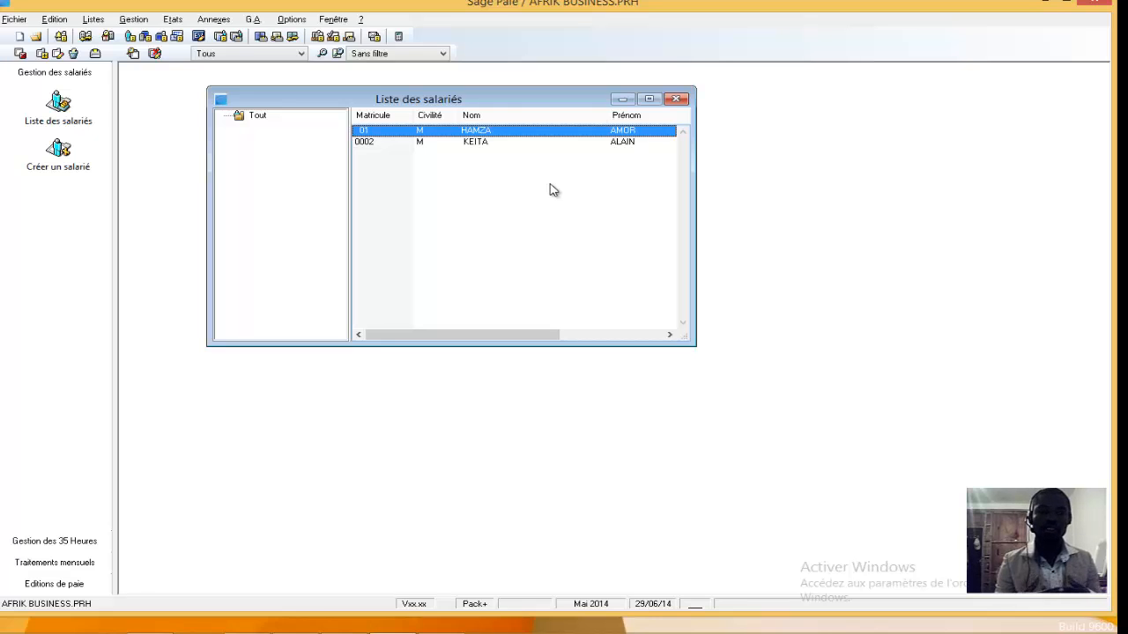
{"action": "left_click_drag", "start_coordinate": [533, 105], "coordinate": [489, 104]}
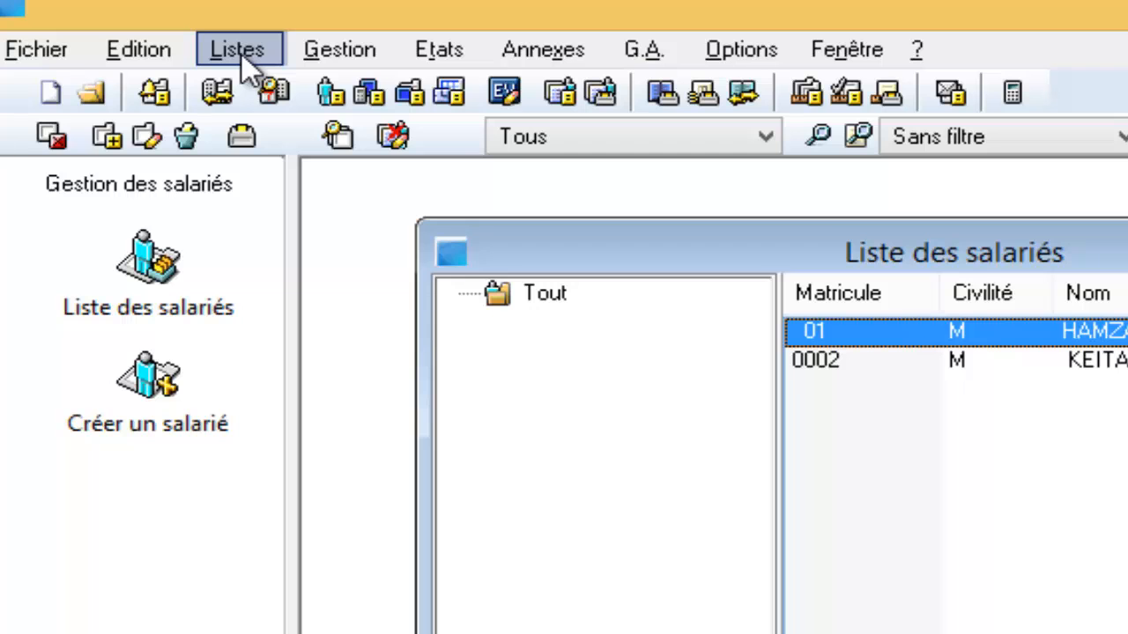
Review the payroll constants in the SALBA, CNSS and AMO categories and close the list of constants
{"action": "left_click", "coordinate": [238, 51]}
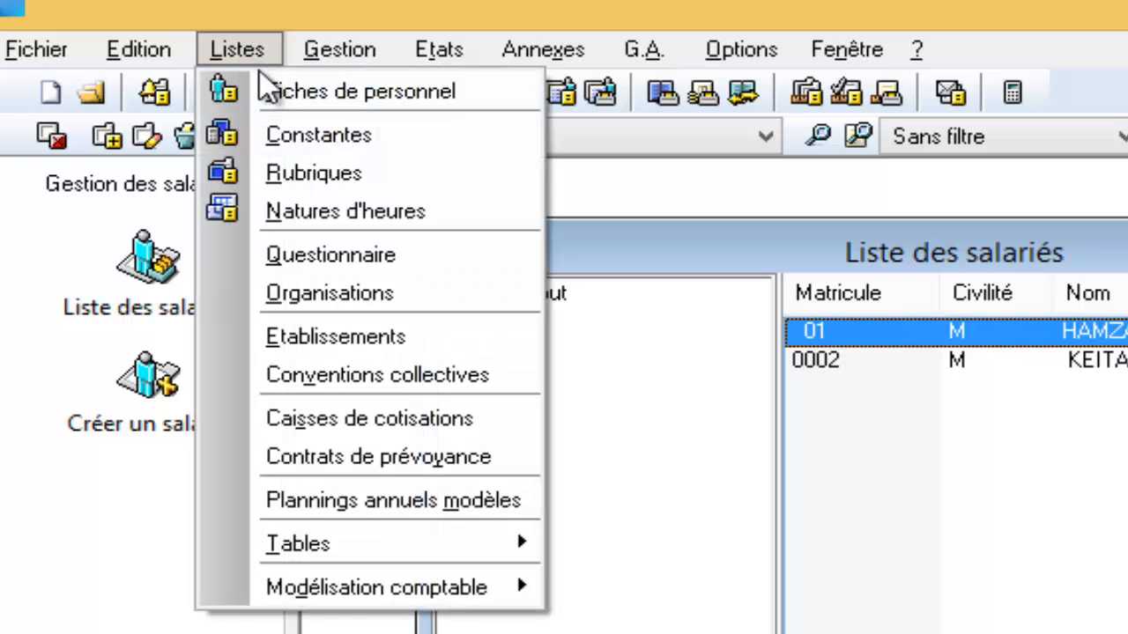
{"action": "left_click", "coordinate": [309, 134]}
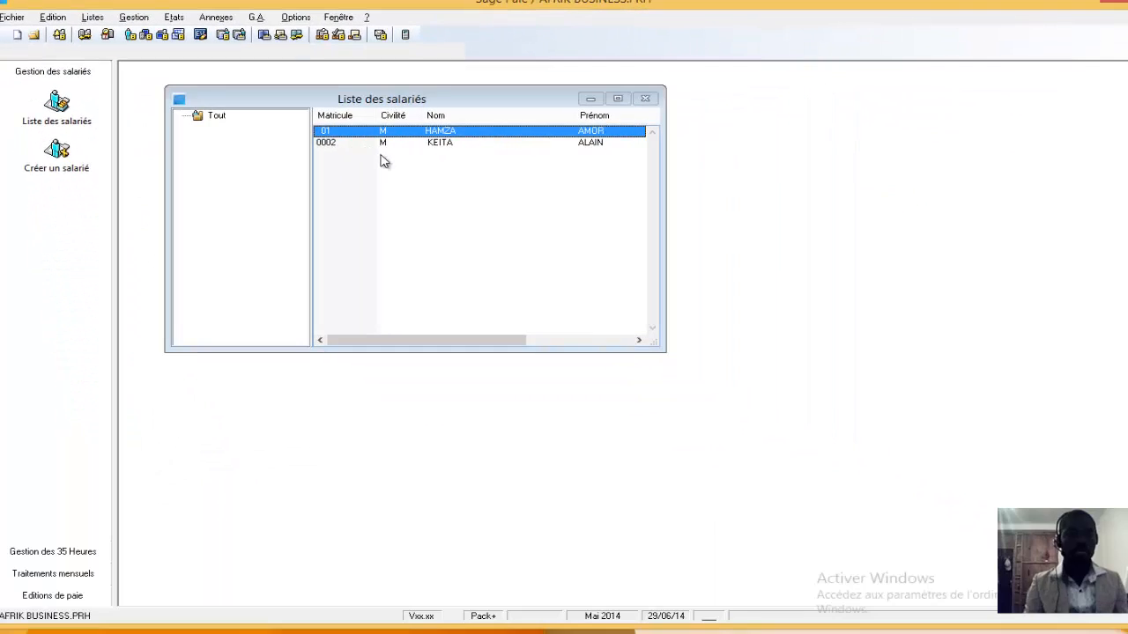
{"action": "left_click", "coordinate": [379, 125]}
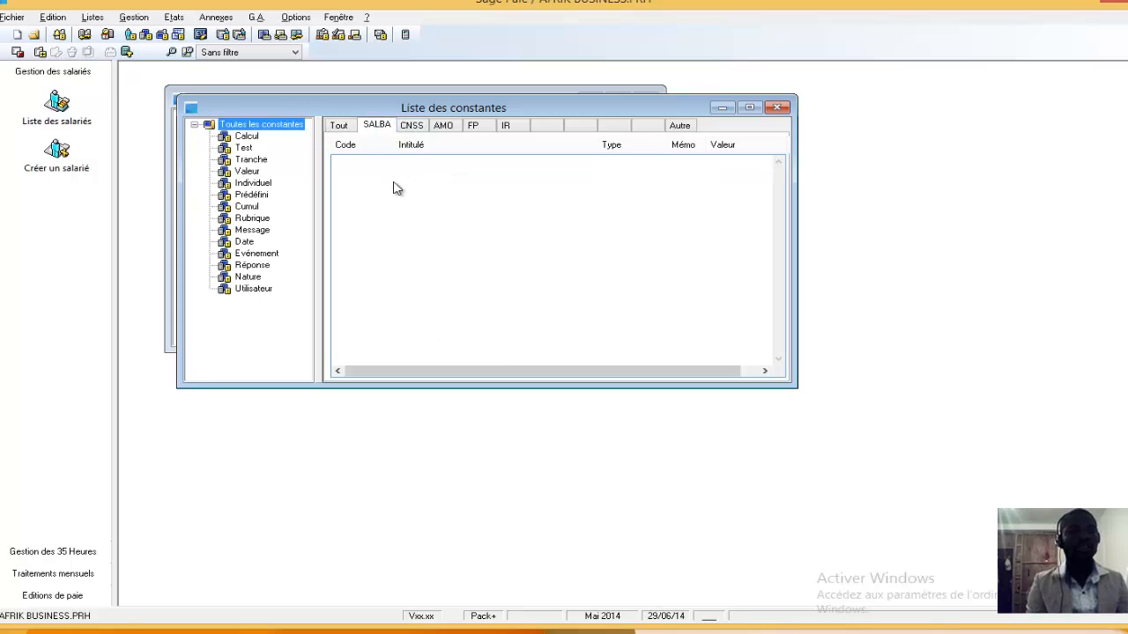
{"action": "left_click", "coordinate": [413, 127]}
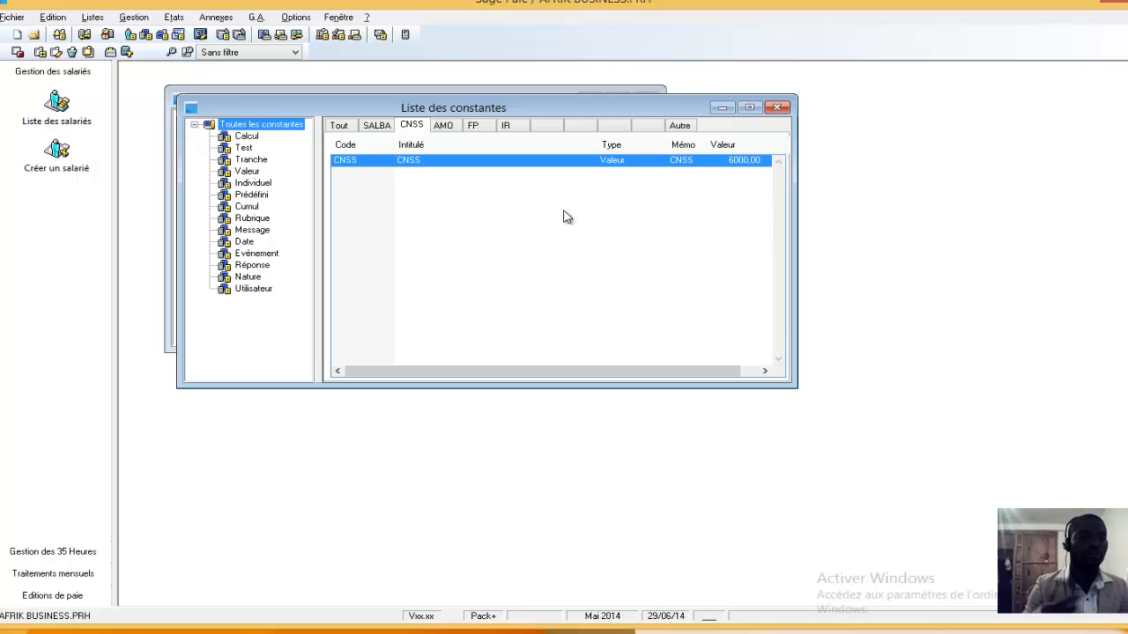
{"action": "left_click", "coordinate": [445, 127]}
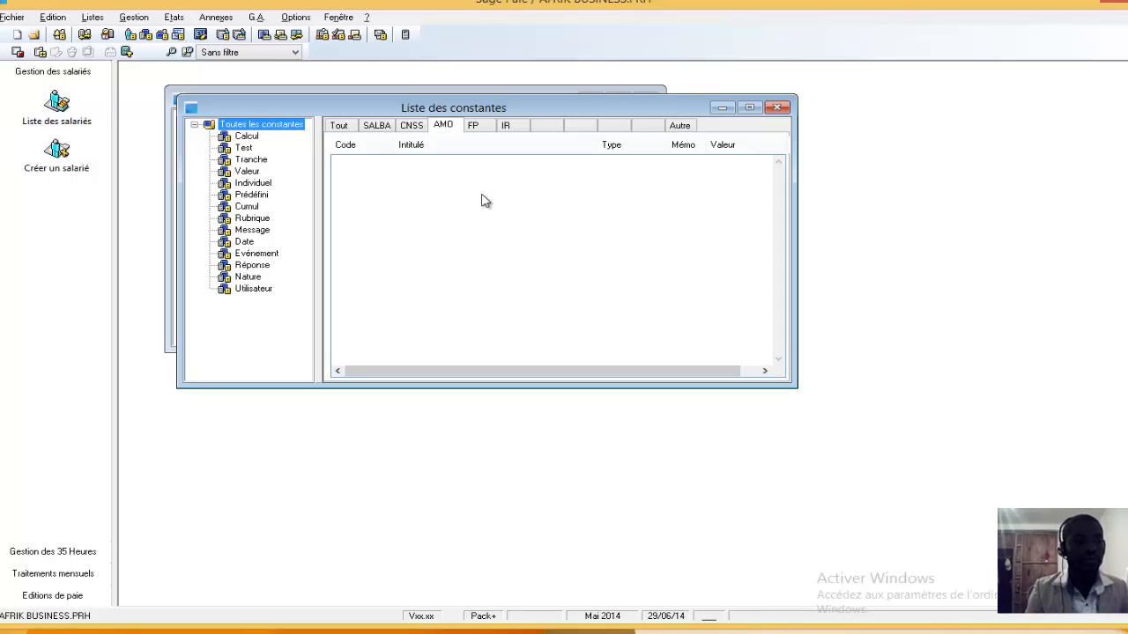
{"action": "left_click", "coordinate": [377, 125]}
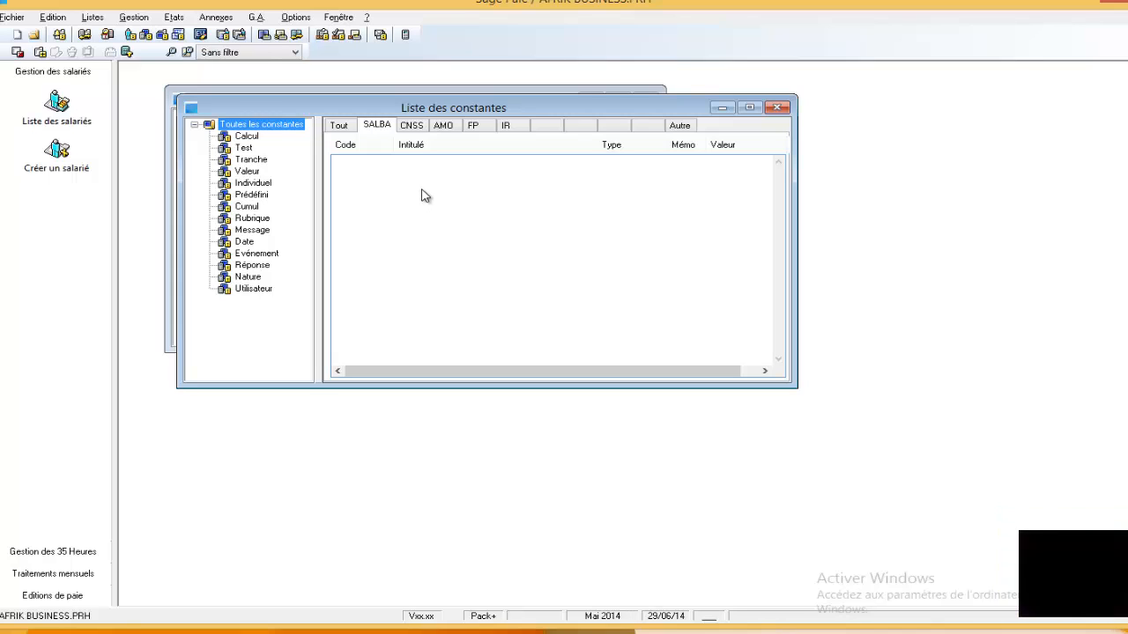
{"action": "left_click", "coordinate": [778, 109]}
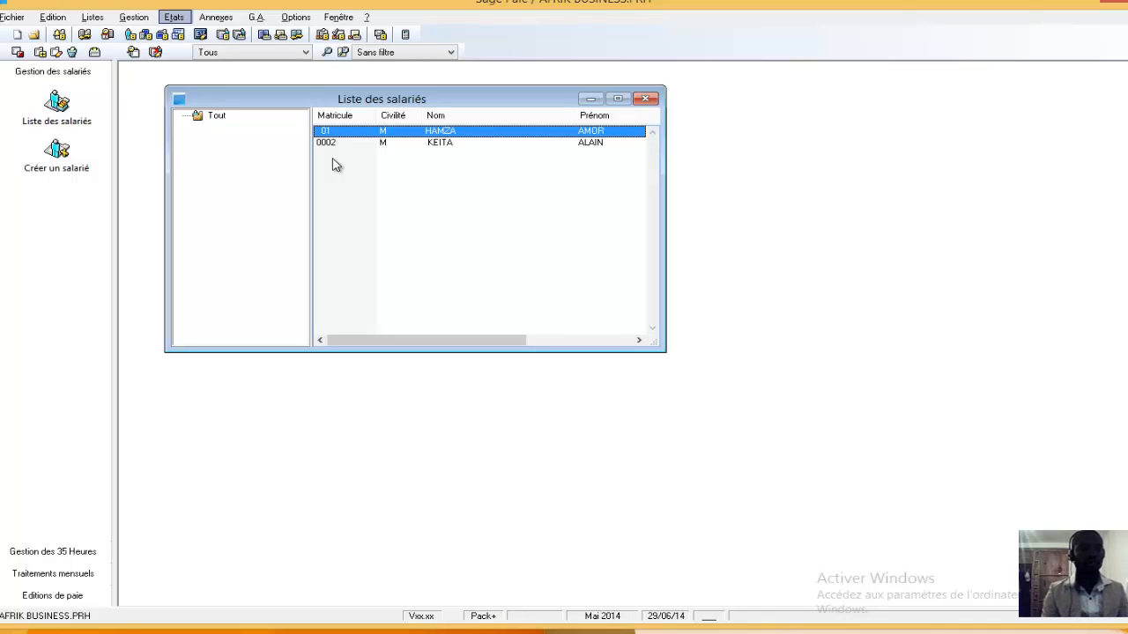
Open the list of model payslips (Bulletins modèles) and start creating a new model
{"action": "left_click", "coordinate": [133, 20]}
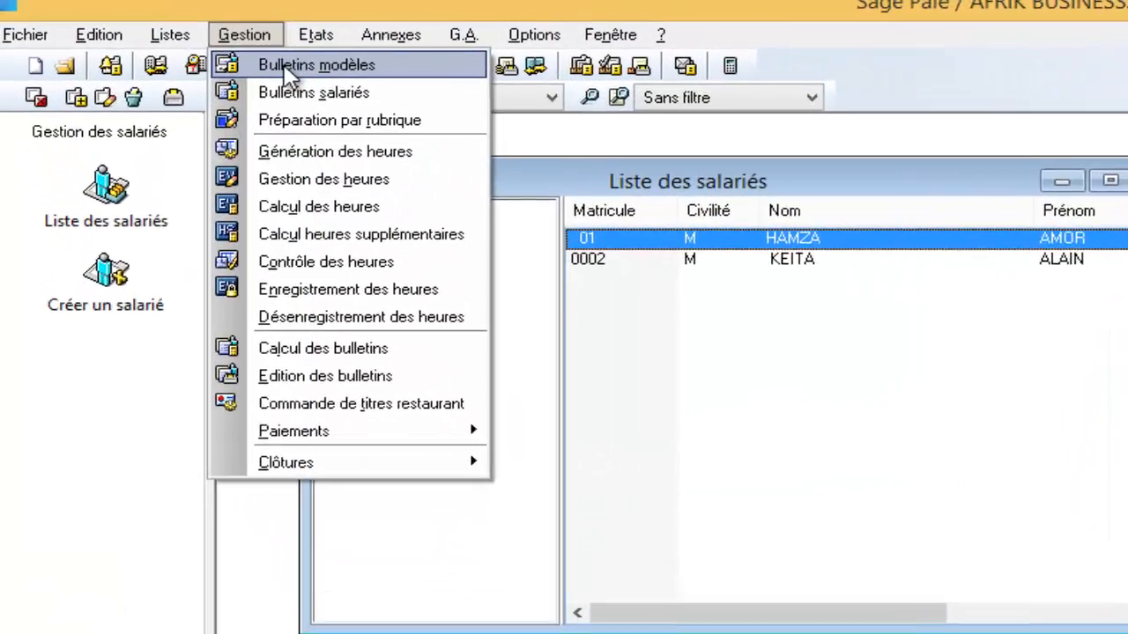
{"action": "left_click", "coordinate": [284, 70]}
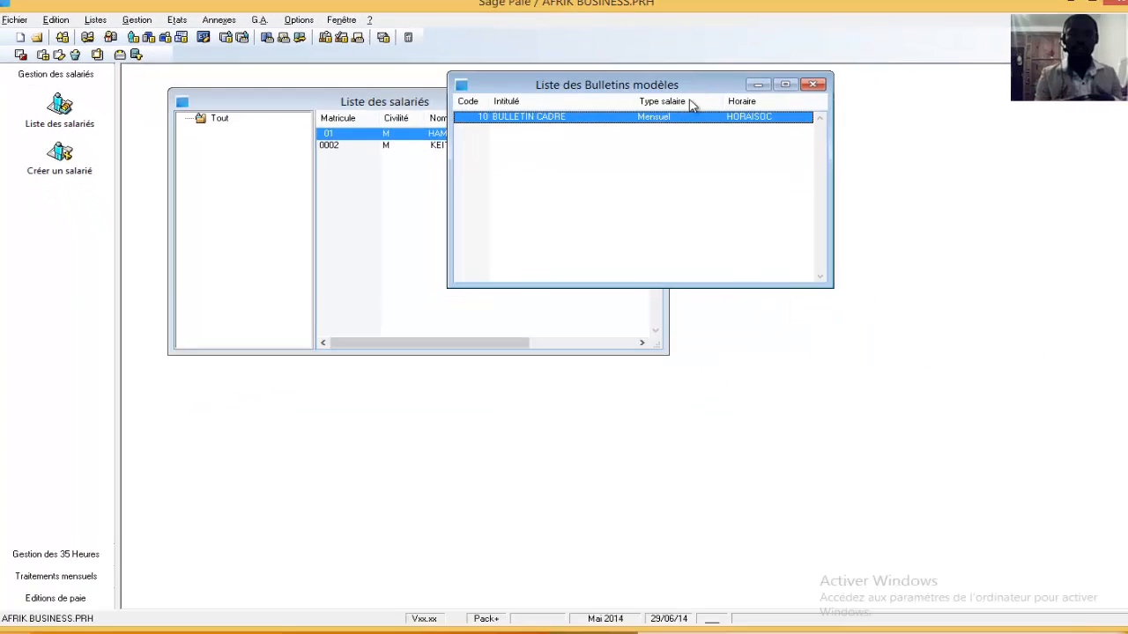
{"action": "left_click_drag", "start_coordinate": [696, 85], "coordinate": [515, 109]}
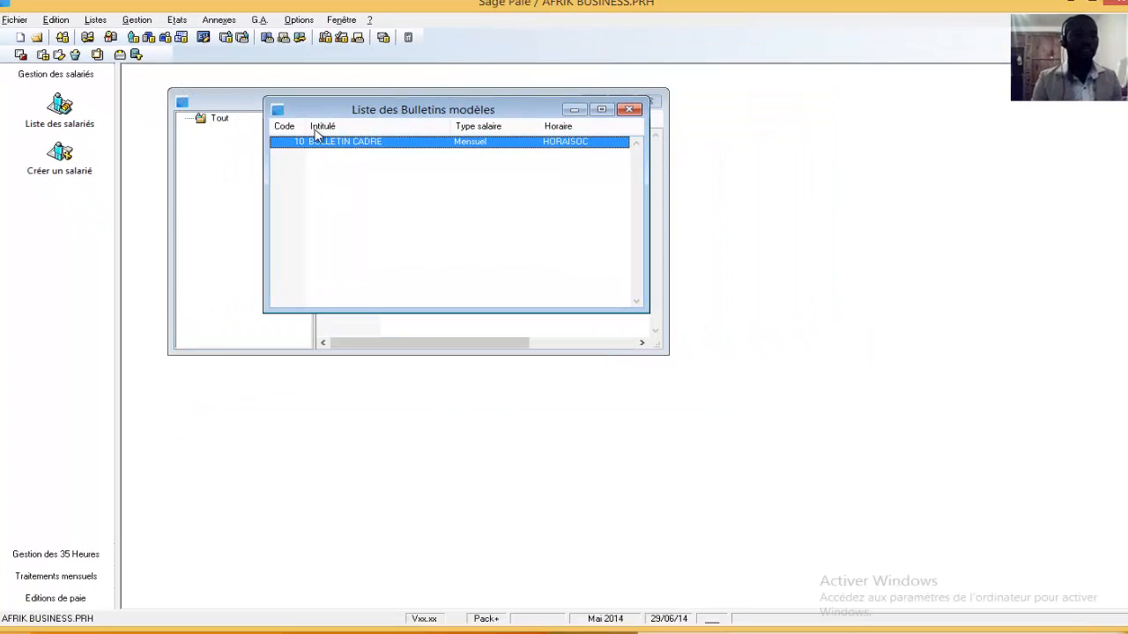
{"action": "right_click", "coordinate": [419, 177]}
{"action": "left_click", "coordinate": [452, 227]}
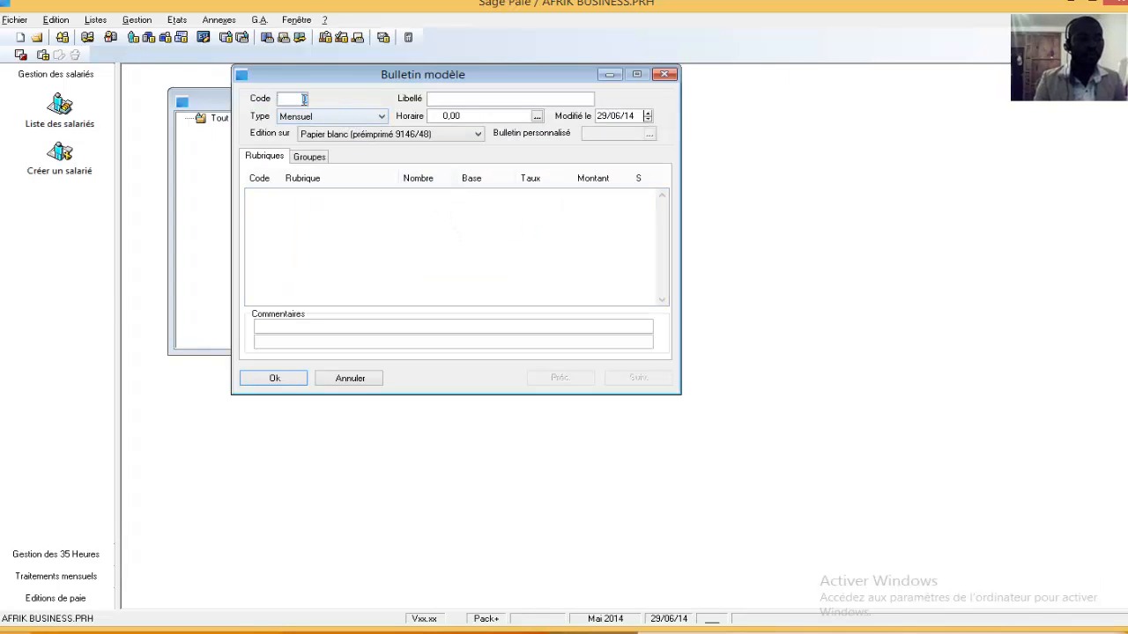
Try to give the new model payslip the code 10
{"action": "left_click", "coordinate": [303, 99]}
{"action": "type", "text": "10"}
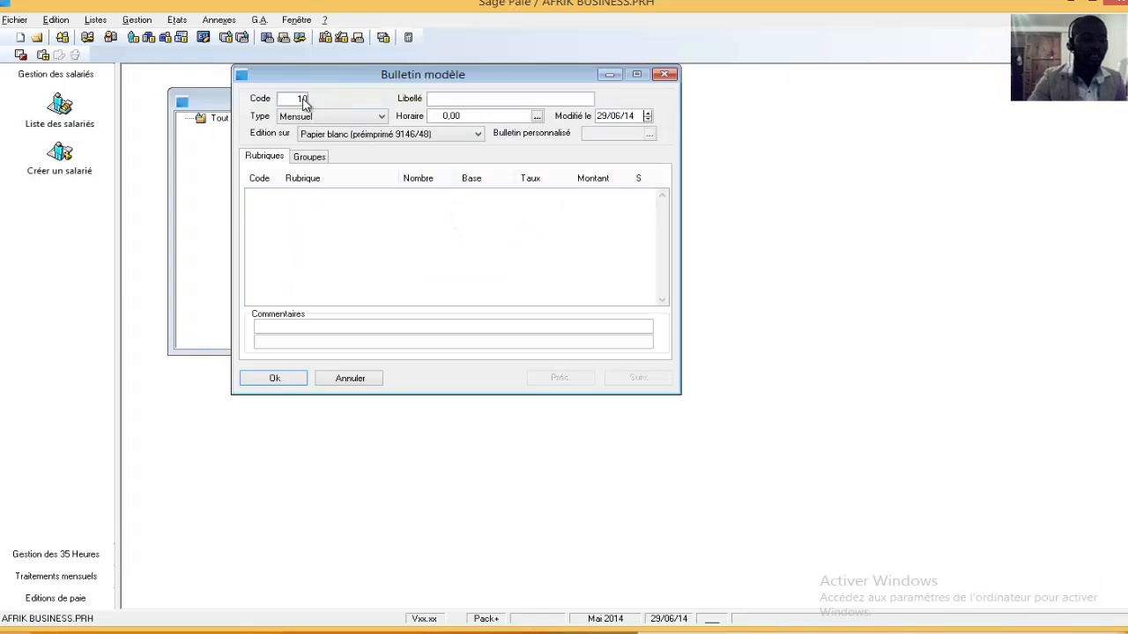
{"action": "key", "text": "Tab"}
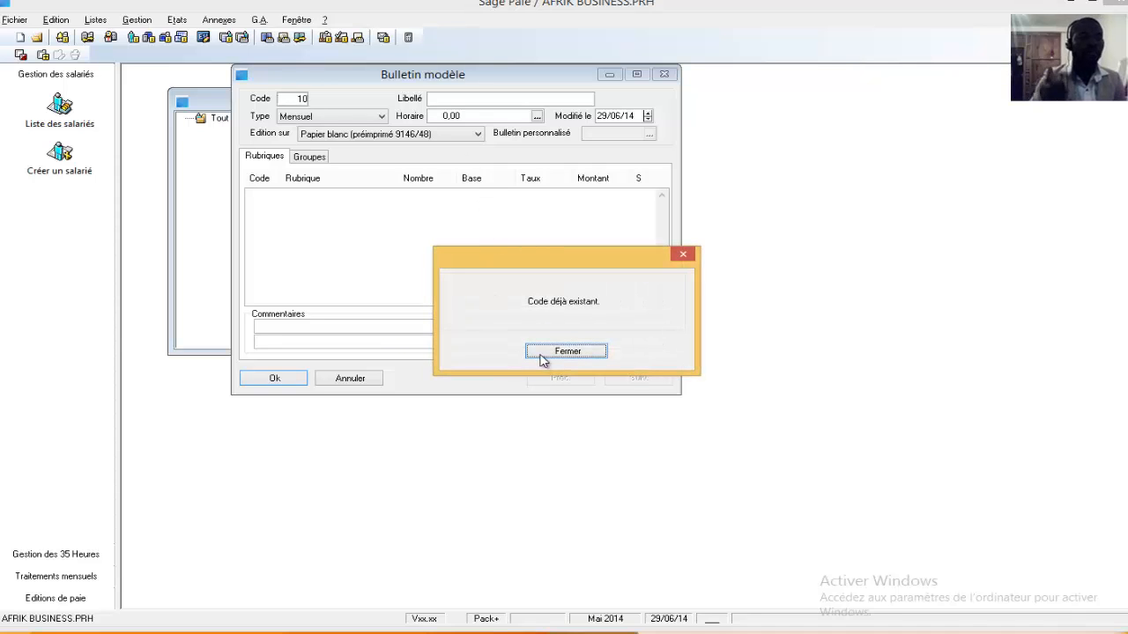
{"action": "left_click", "coordinate": [566, 352]}
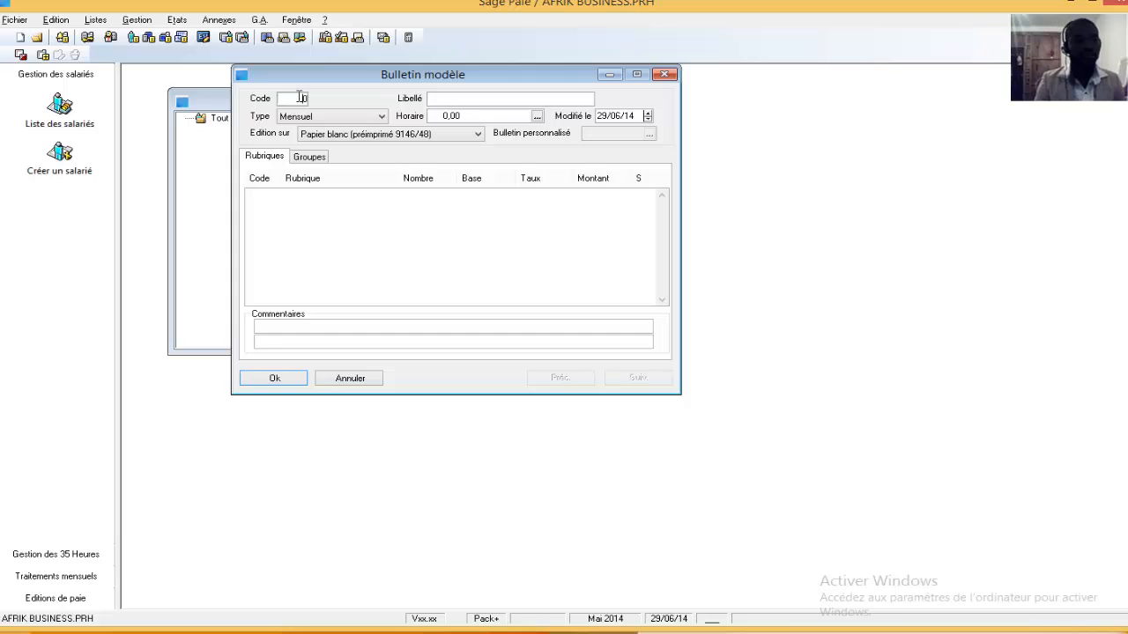
Set the model payslip's code to 100 and its label to BULLETIN OUVRIER
{"action": "key", "text": "BackSpace"}
{"action": "type", "text": "1"}
{"action": "key", "text": "BackSpace"}
{"action": "type", "text": "0"}
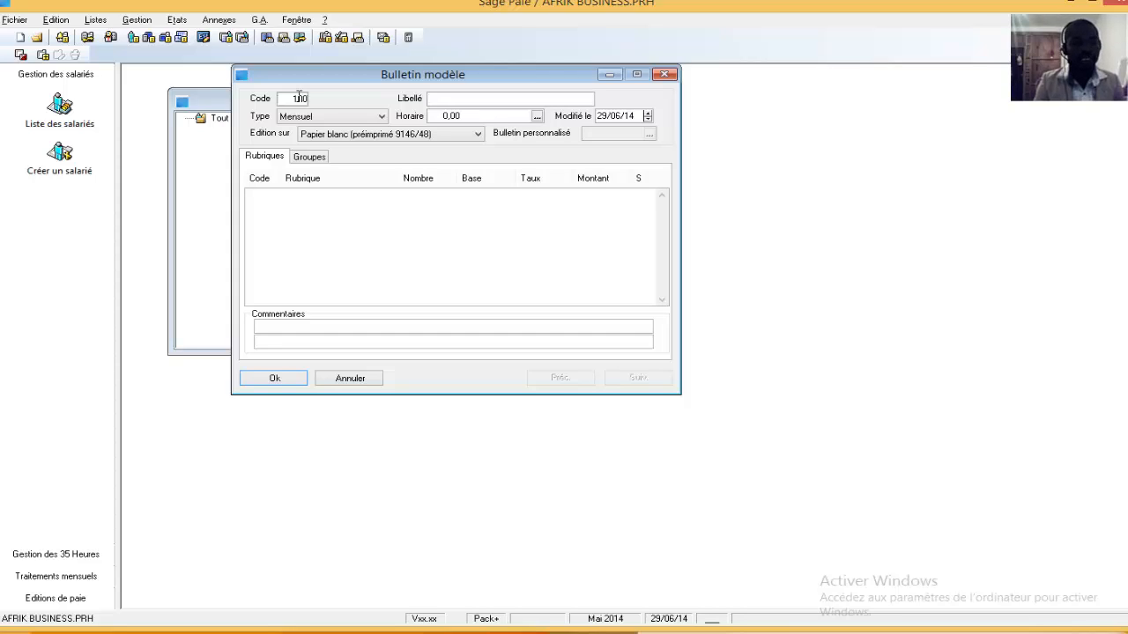
{"action": "key", "text": "Tab"}
{"action": "type", "text": "BULLET"}
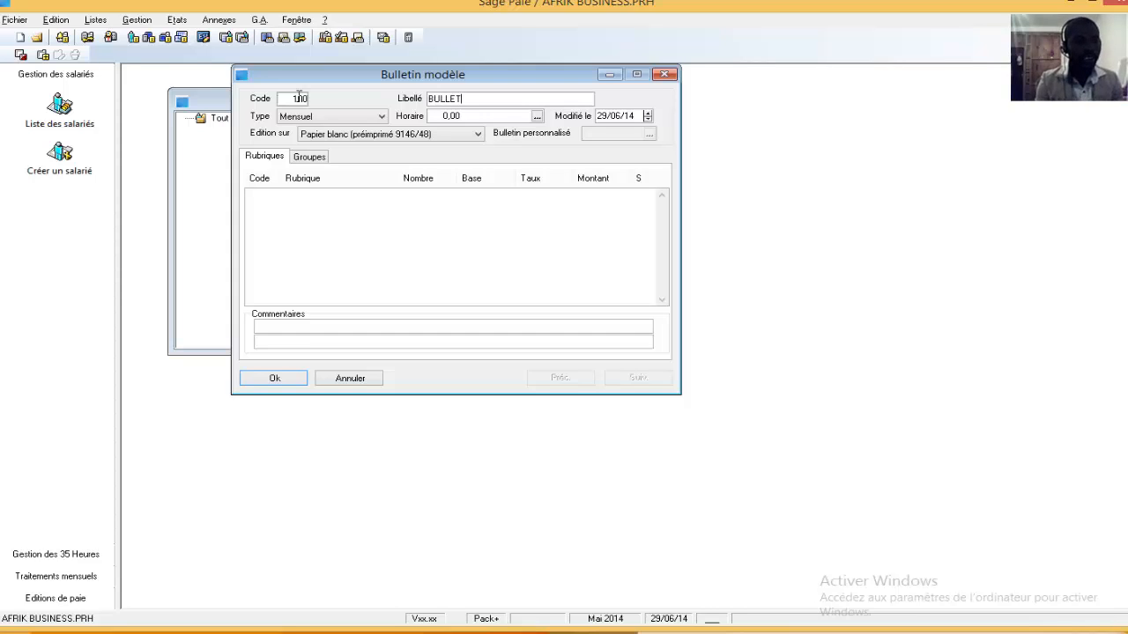
{"action": "type", "text": "IN OU"}
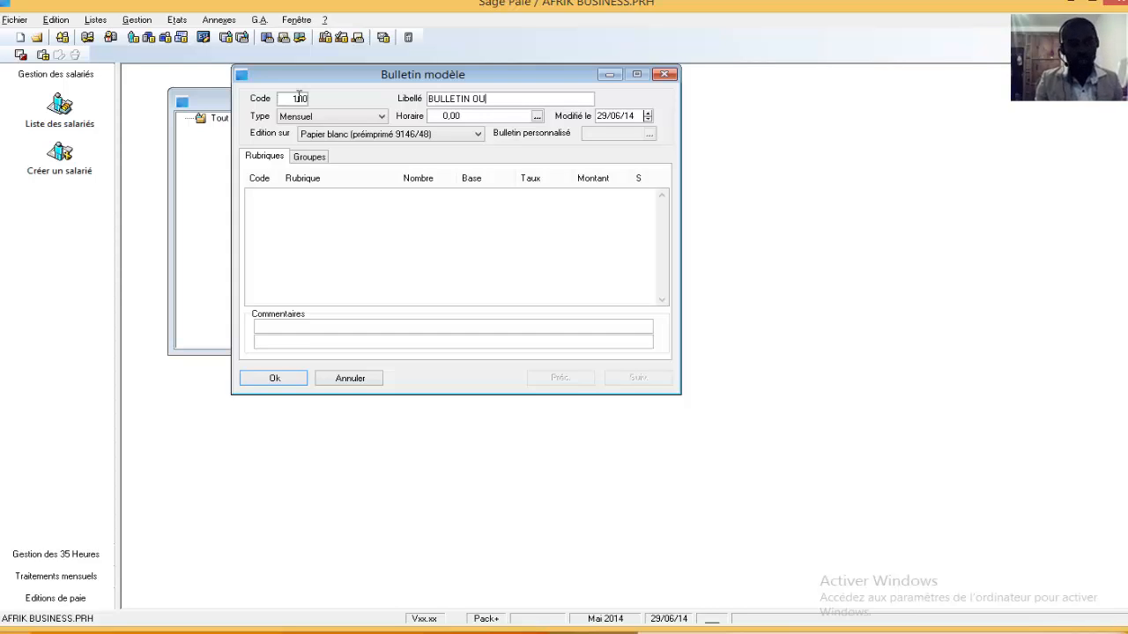
{"action": "type", "text": "VRIER"}
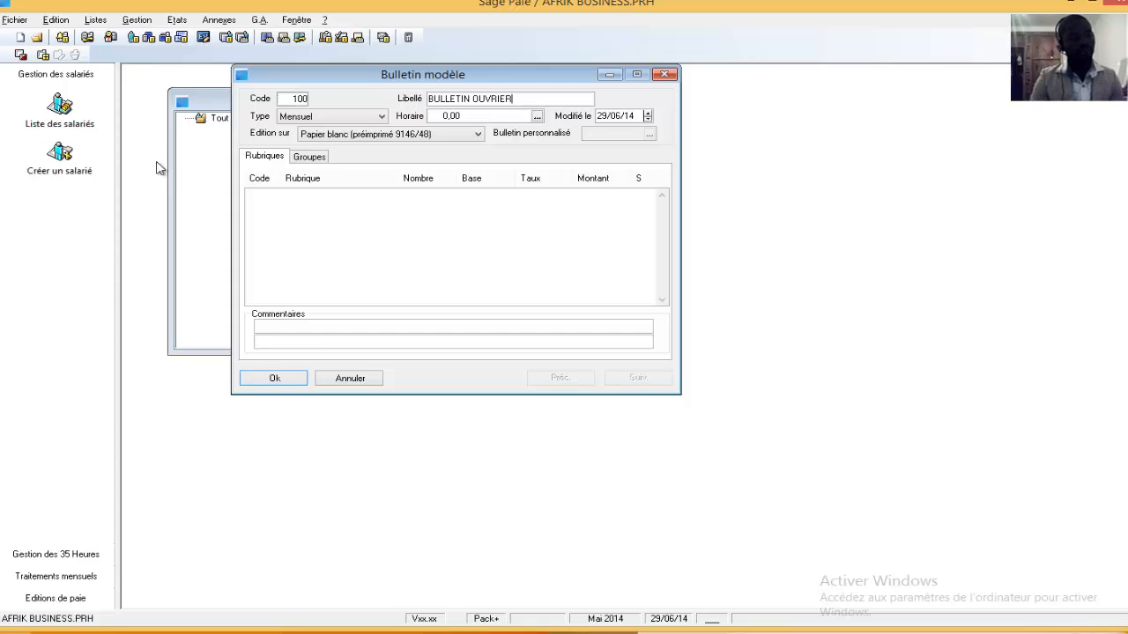
{"action": "left_click", "coordinate": [287, 195]}
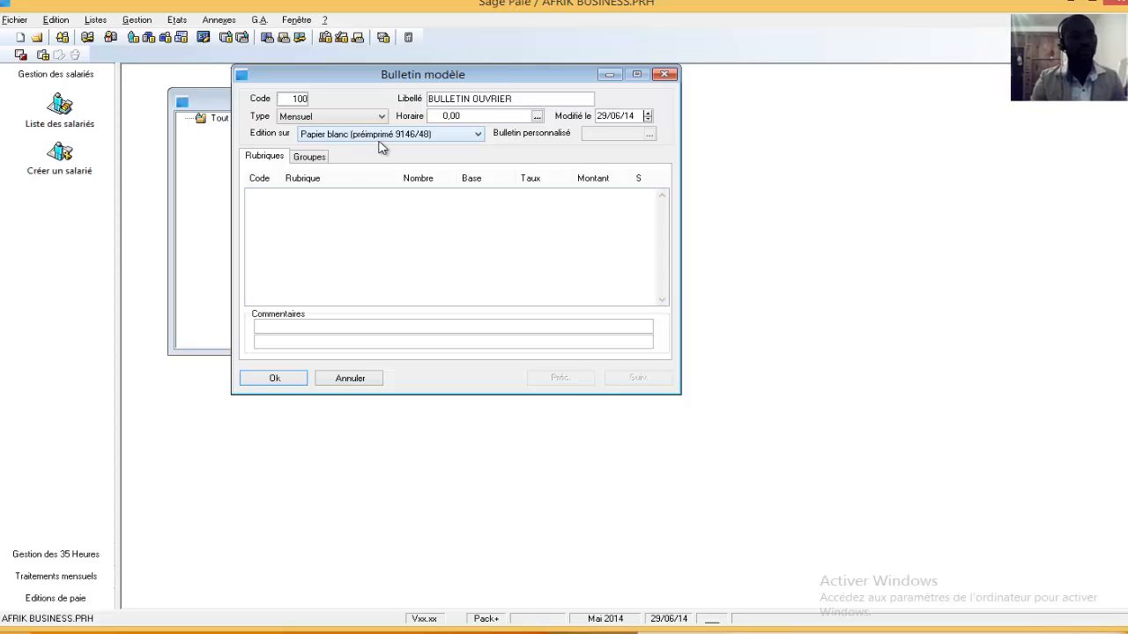
Assign the company schedule constant HORAISOC as the model payslip's Horaire and save the model
{"action": "left_click", "coordinate": [502, 118]}
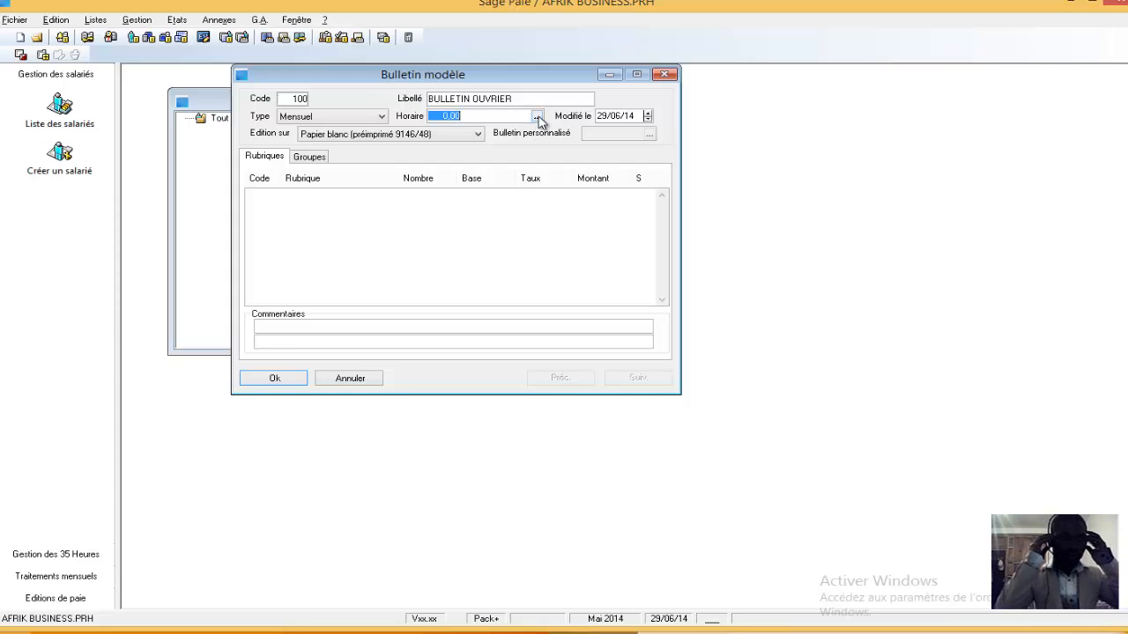
{"action": "left_click", "coordinate": [538, 118]}
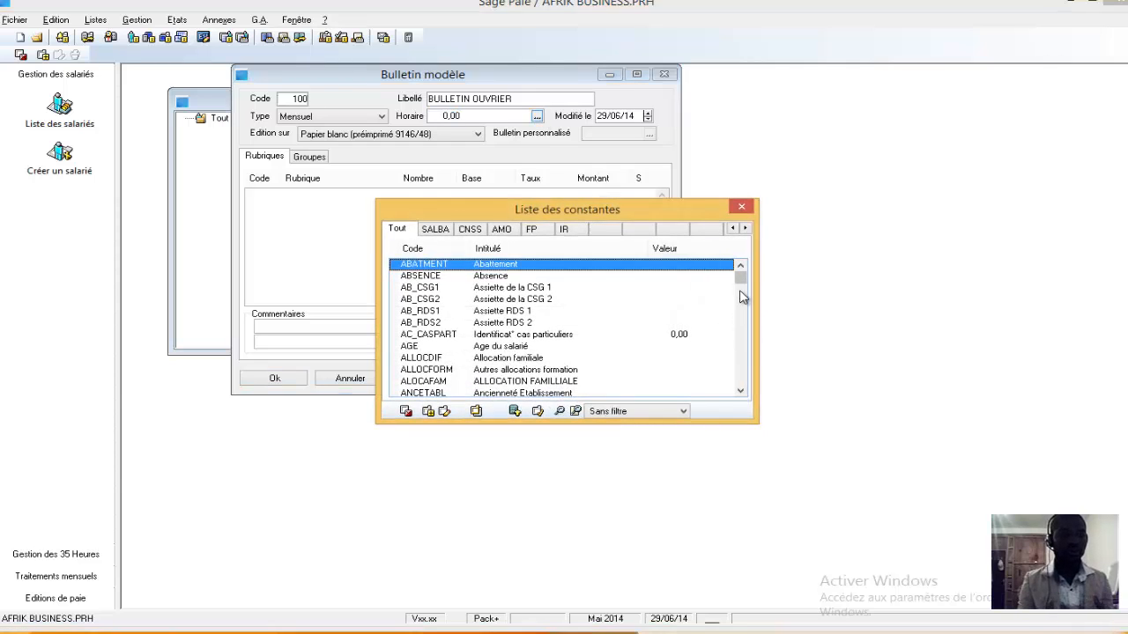
{"action": "left_click_drag", "start_coordinate": [743, 280], "coordinate": [740, 345]}
{"action": "left_click_drag", "start_coordinate": [738, 332], "coordinate": [738, 341]}
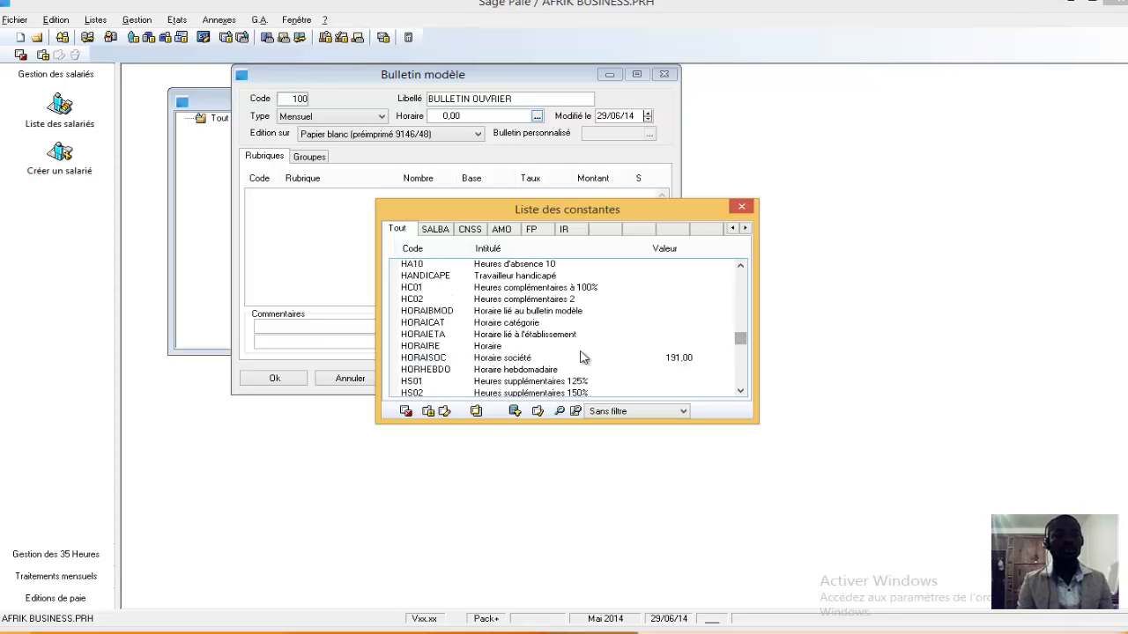
{"action": "double_click", "coordinate": [676, 358]}
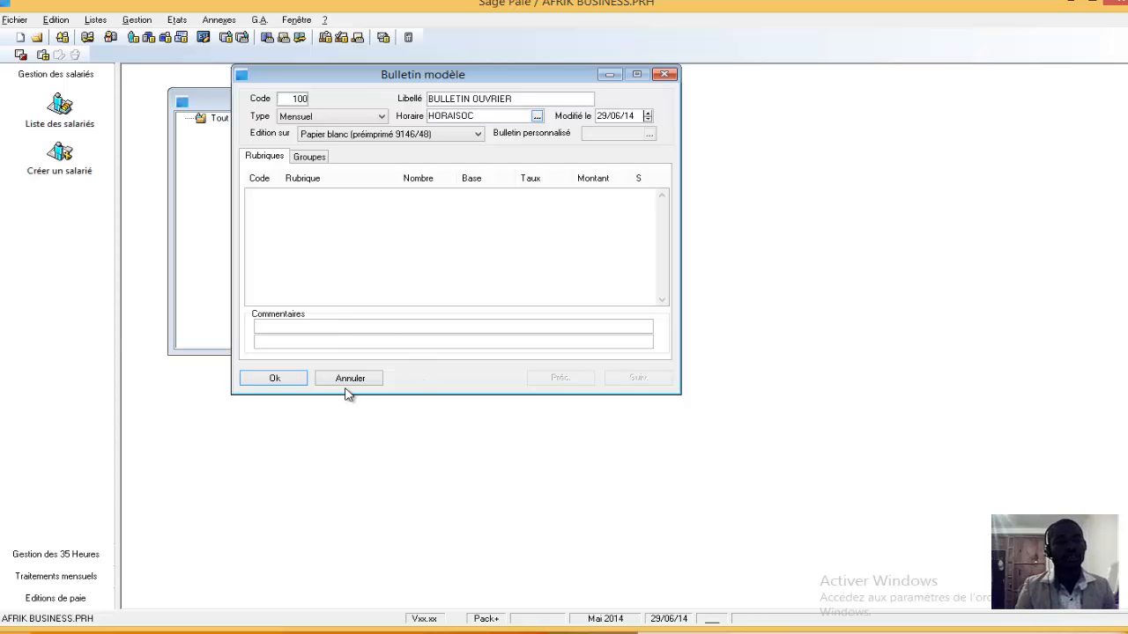
{"action": "left_click", "coordinate": [275, 380]}
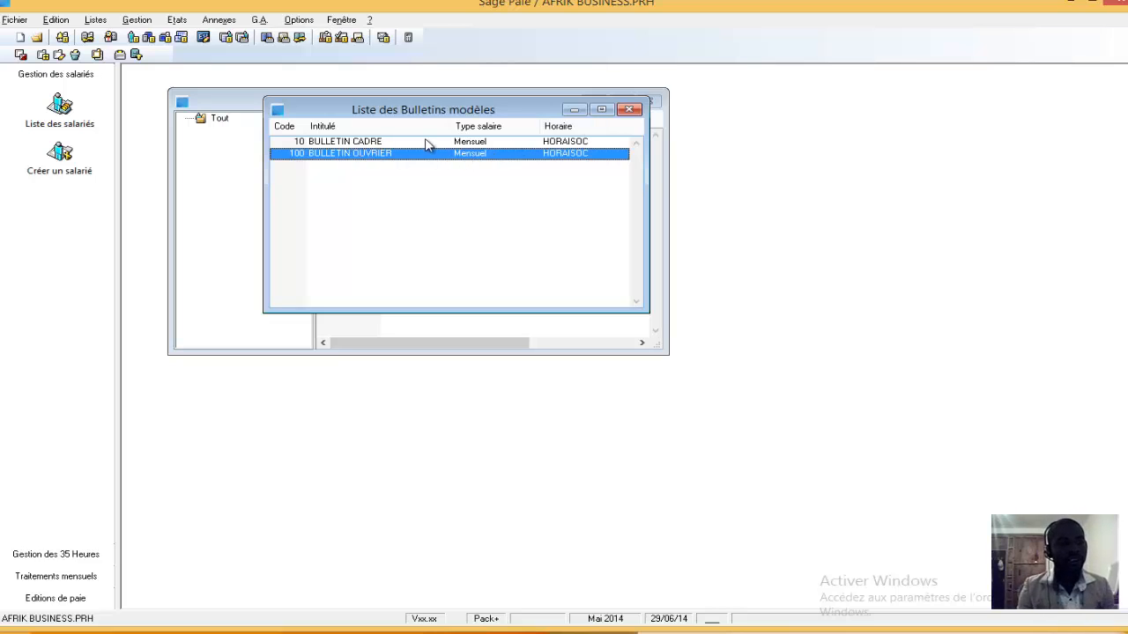
{"action": "right_click", "coordinate": [382, 155]}
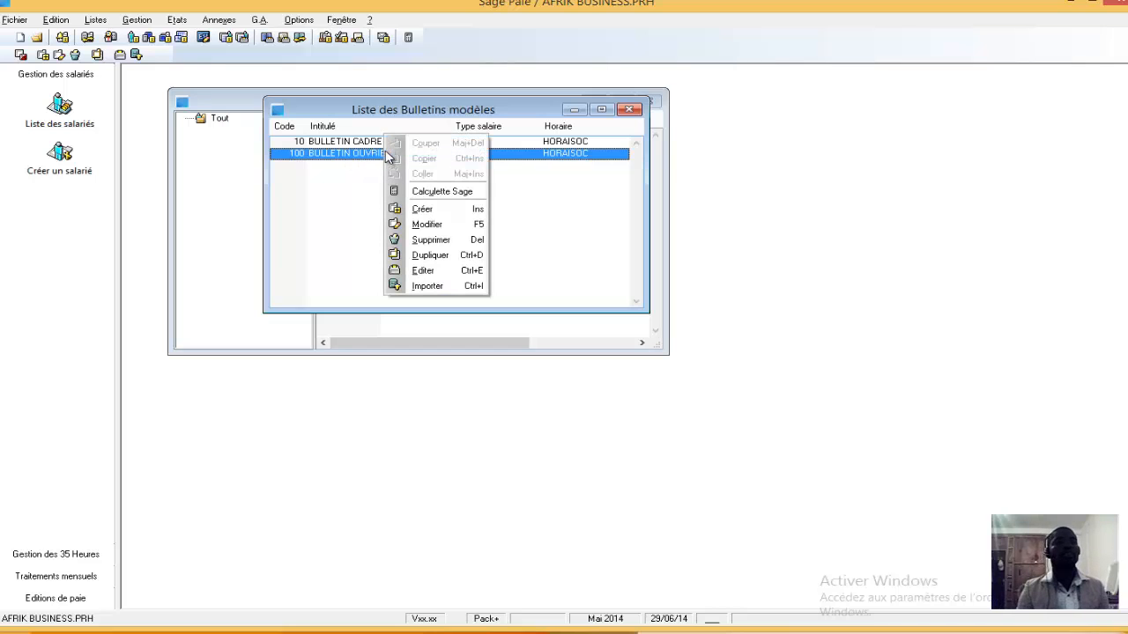
{"action": "left_click", "coordinate": [434, 212]}
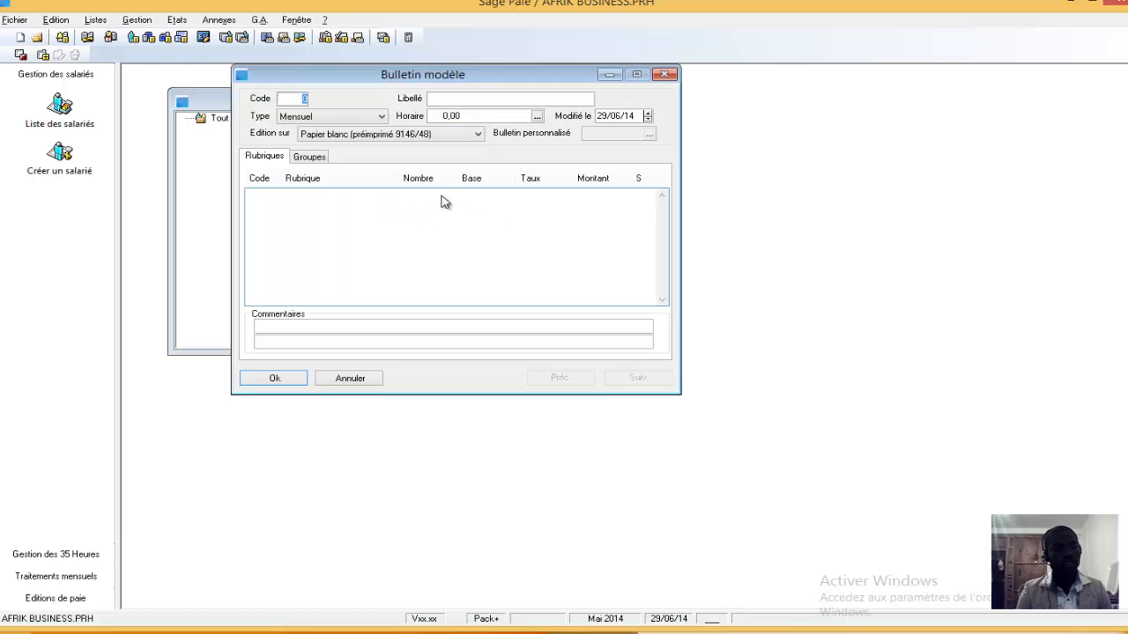
{"action": "left_click", "coordinate": [352, 378]}
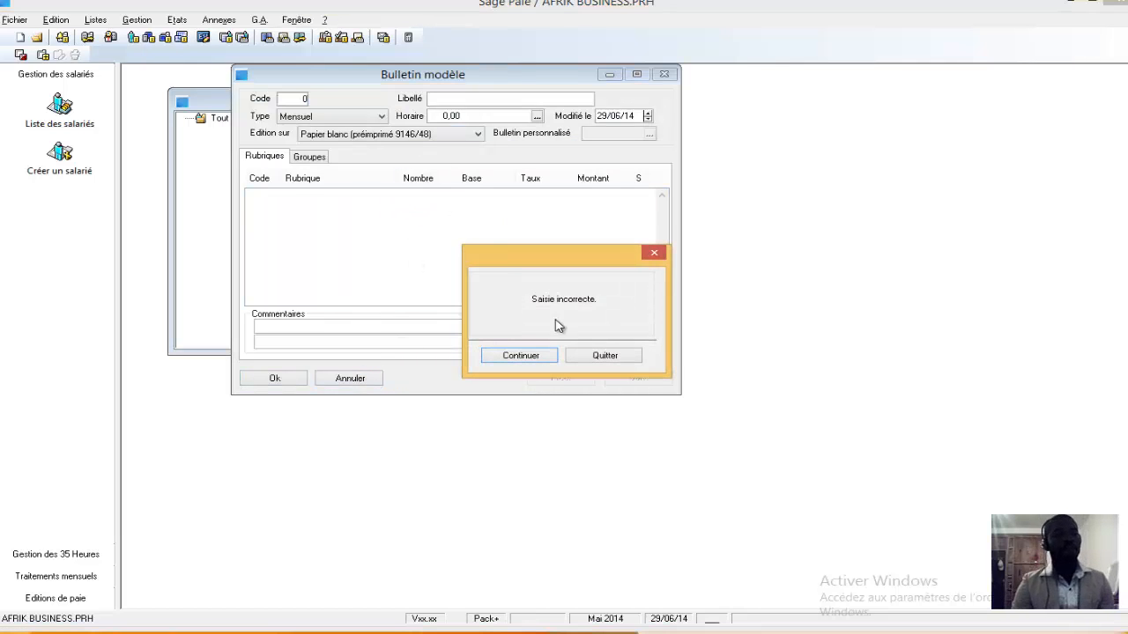
{"action": "left_click", "coordinate": [524, 356]}
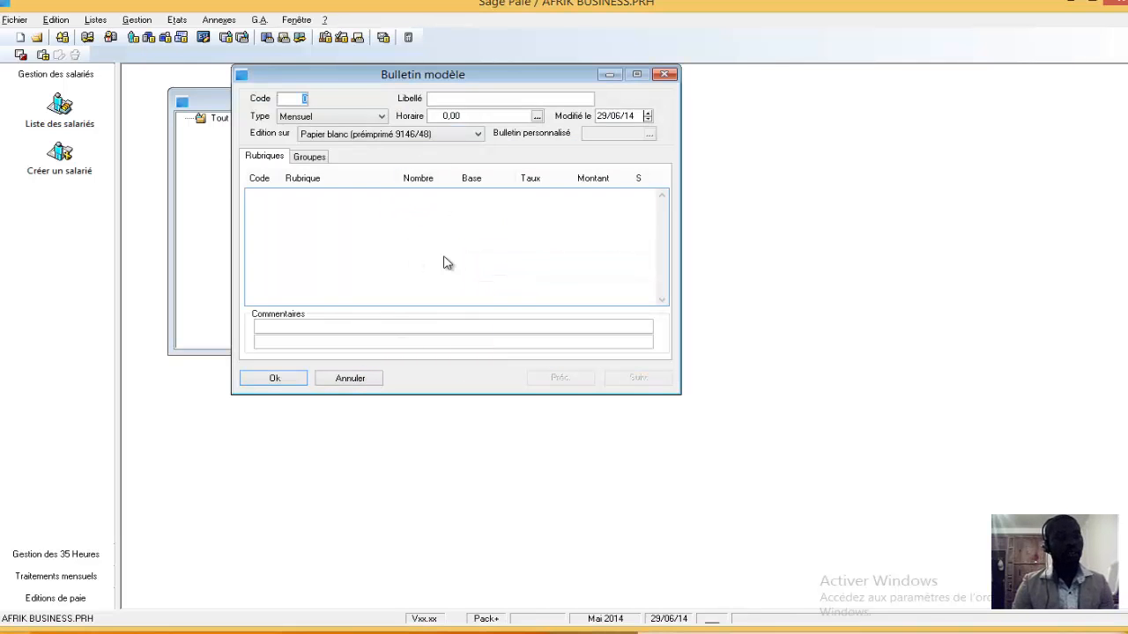
{"action": "left_click", "coordinate": [300, 378]}
{"action": "left_click", "coordinate": [605, 356]}
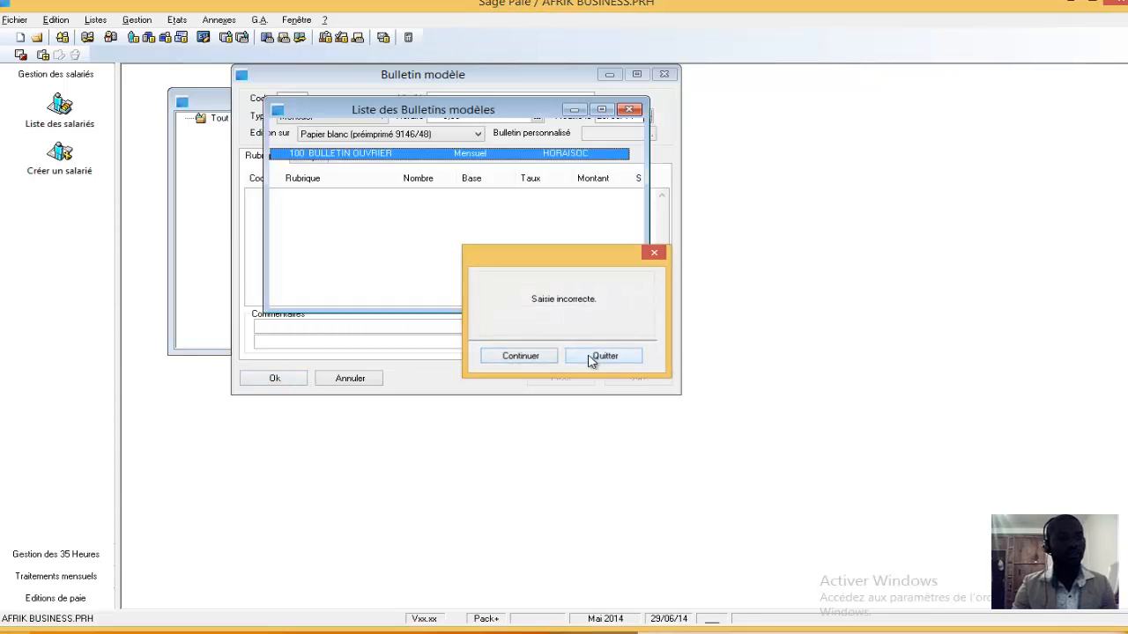
Delete the model payslip 100 BULLETIN OUVRIER from the list of model payslips
{"action": "right_click", "coordinate": [357, 160]}
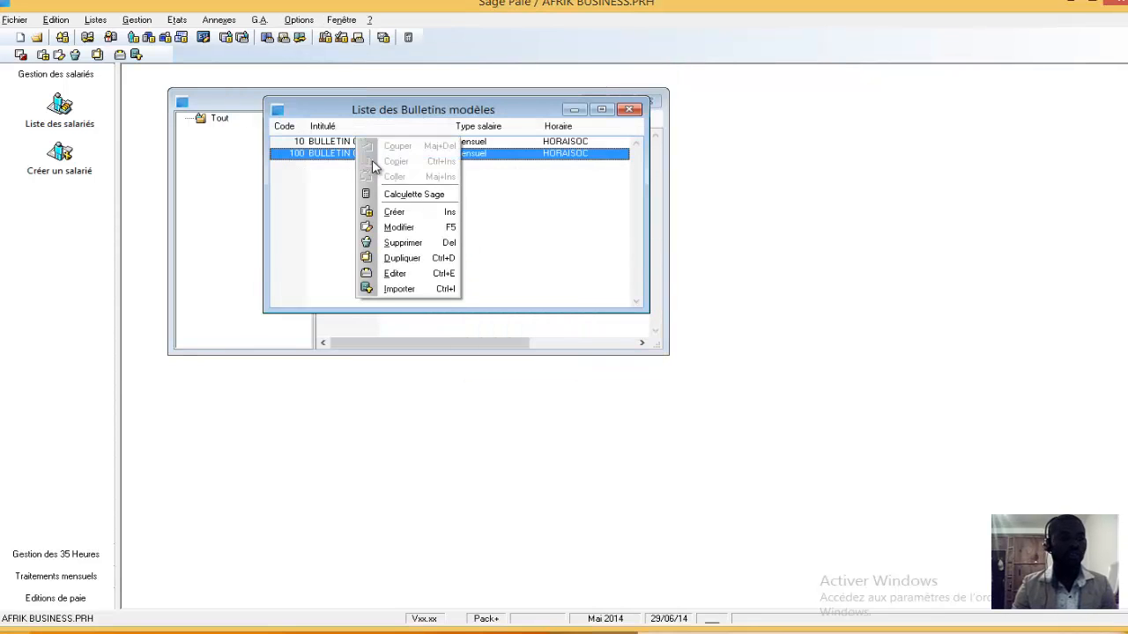
{"action": "left_click", "coordinate": [404, 243]}
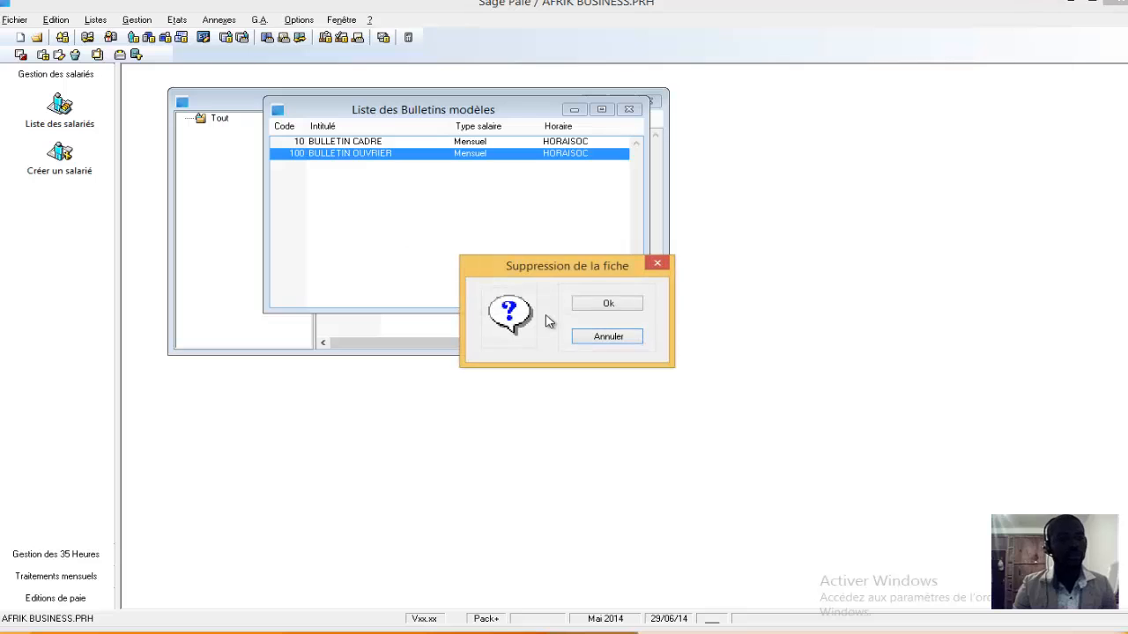
{"action": "left_click", "coordinate": [606, 306]}
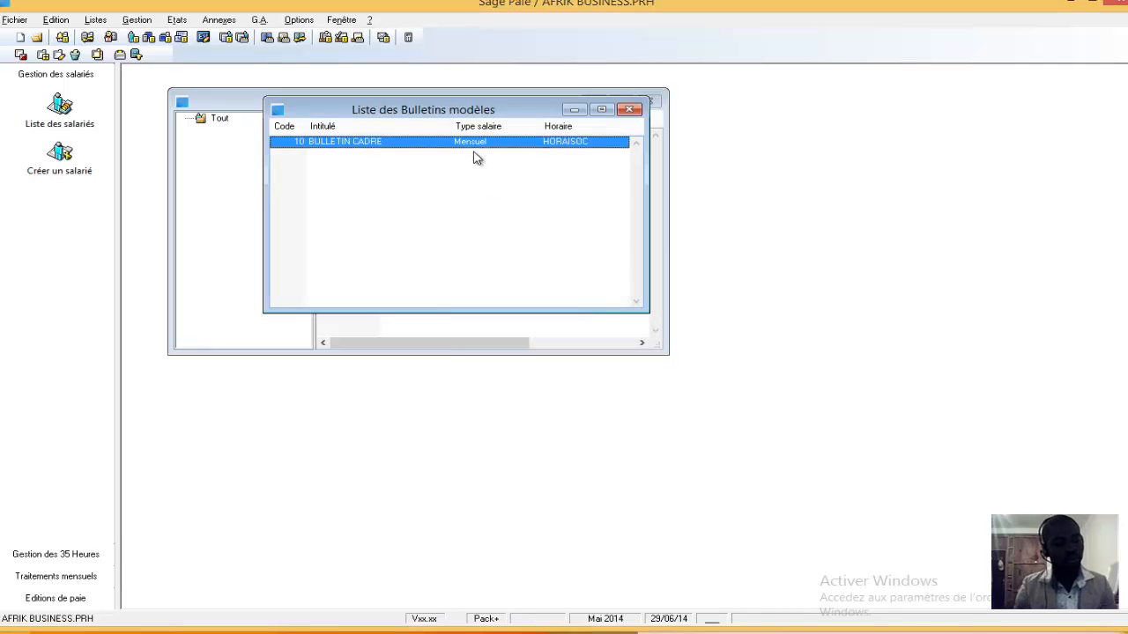
Review the BULLETIN CADRE model payslip, then close the model payslip and employee lists
{"action": "double_click", "coordinate": [405, 152]}
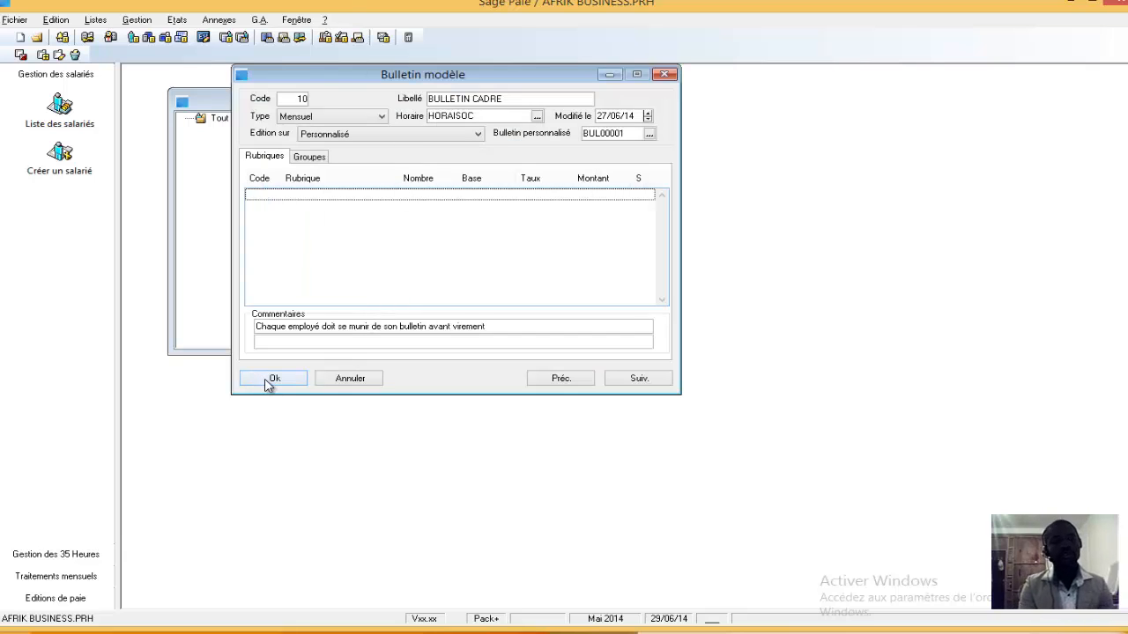
{"action": "left_click", "coordinate": [264, 380]}
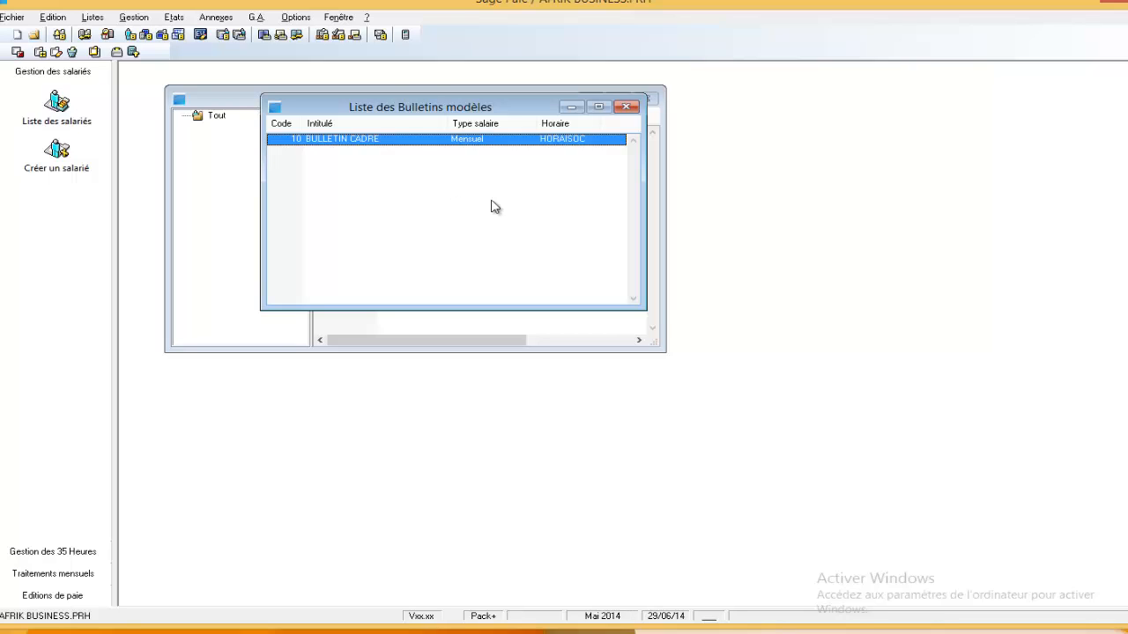
{"action": "left_click", "coordinate": [624, 108]}
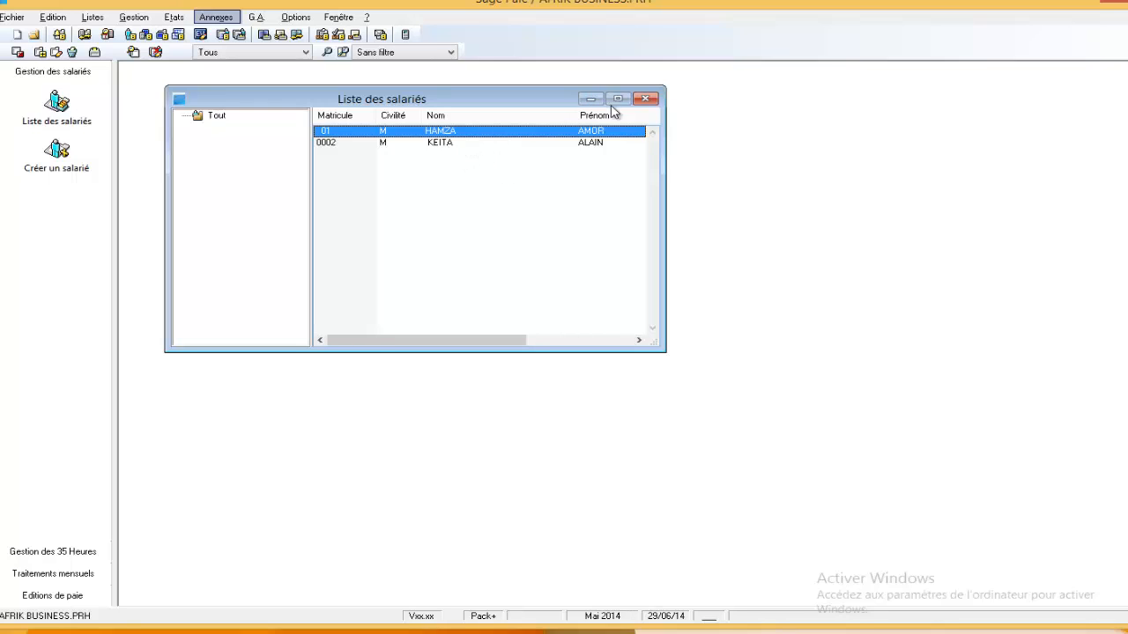
{"action": "left_click", "coordinate": [646, 98]}
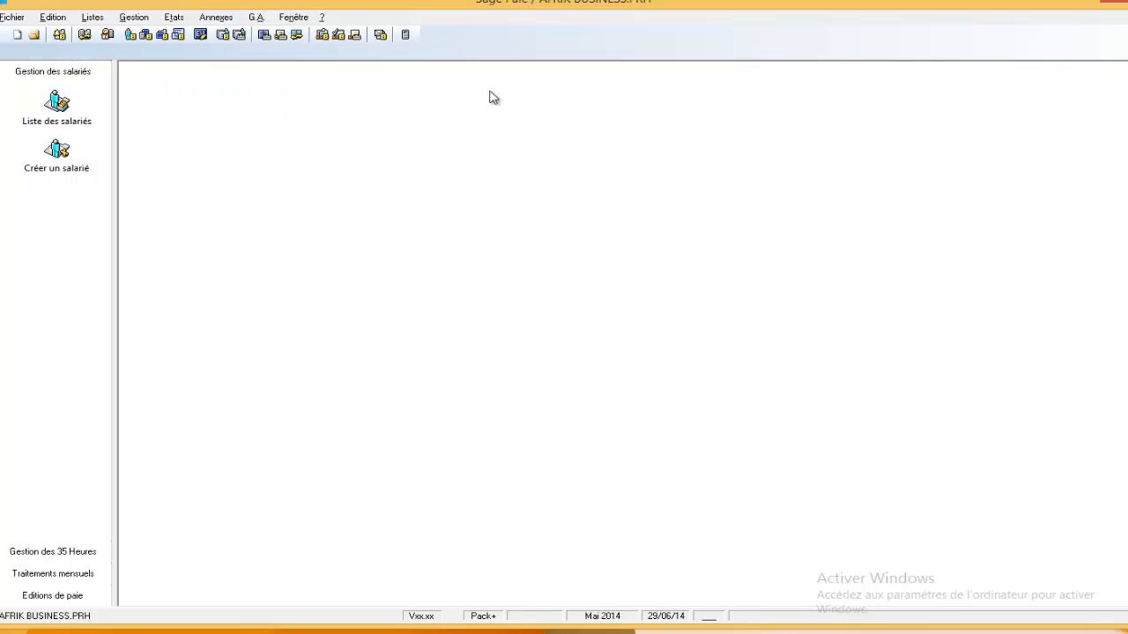
Examine the second employee's record, from civil status, contact details, position and contract to the Paie information and its Bulletin modèle field
{"action": "left_click", "coordinate": [56, 104]}
{"action": "double_click", "coordinate": [467, 145]}
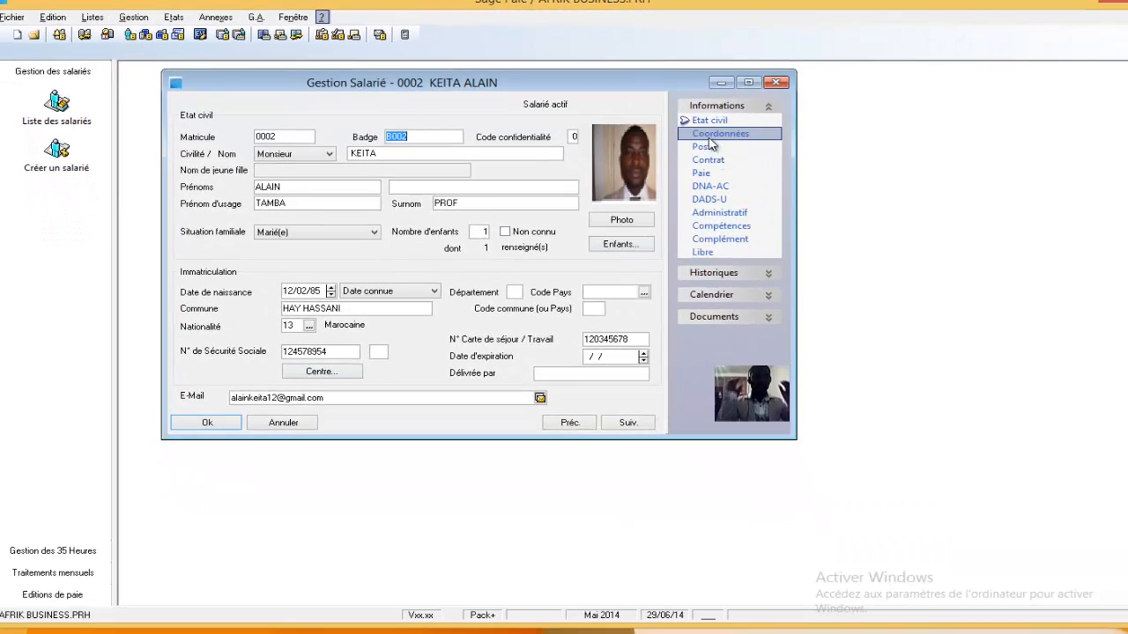
{"action": "left_click", "coordinate": [715, 133]}
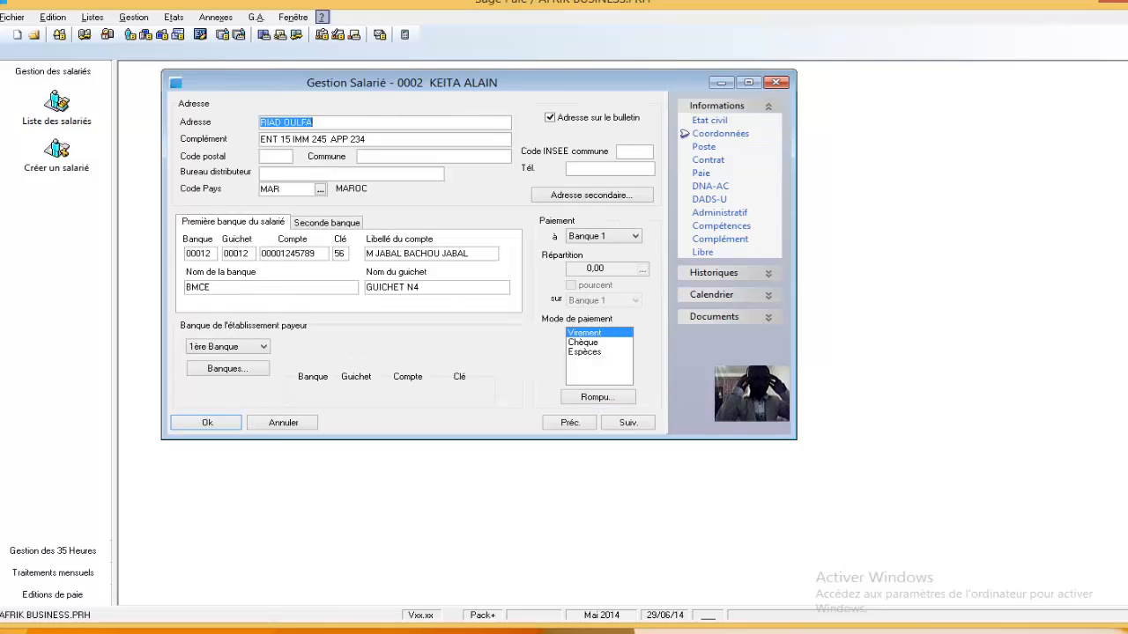
{"action": "left_click", "coordinate": [693, 150]}
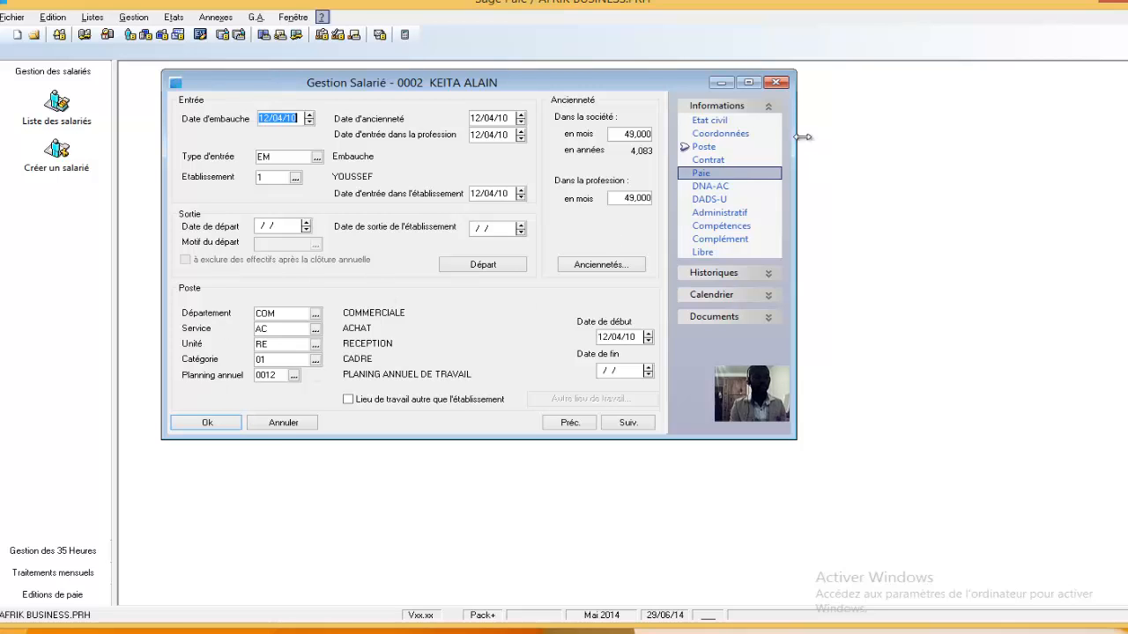
{"action": "left_click", "coordinate": [708, 162]}
{"action": "left_click", "coordinate": [702, 173]}
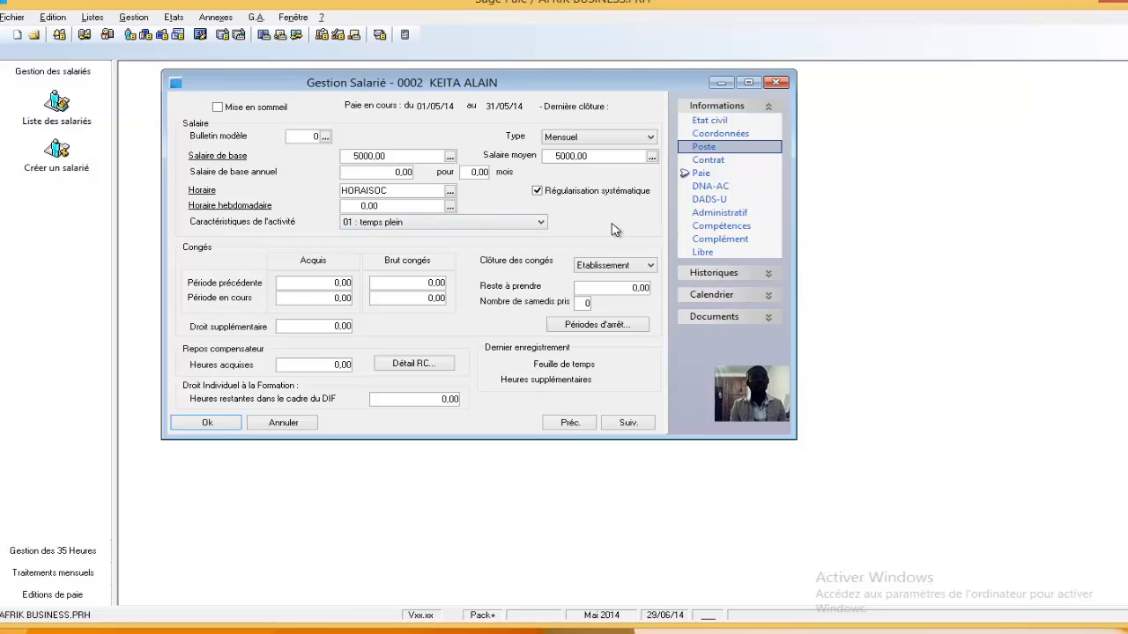
{"action": "left_click", "coordinate": [715, 120]}
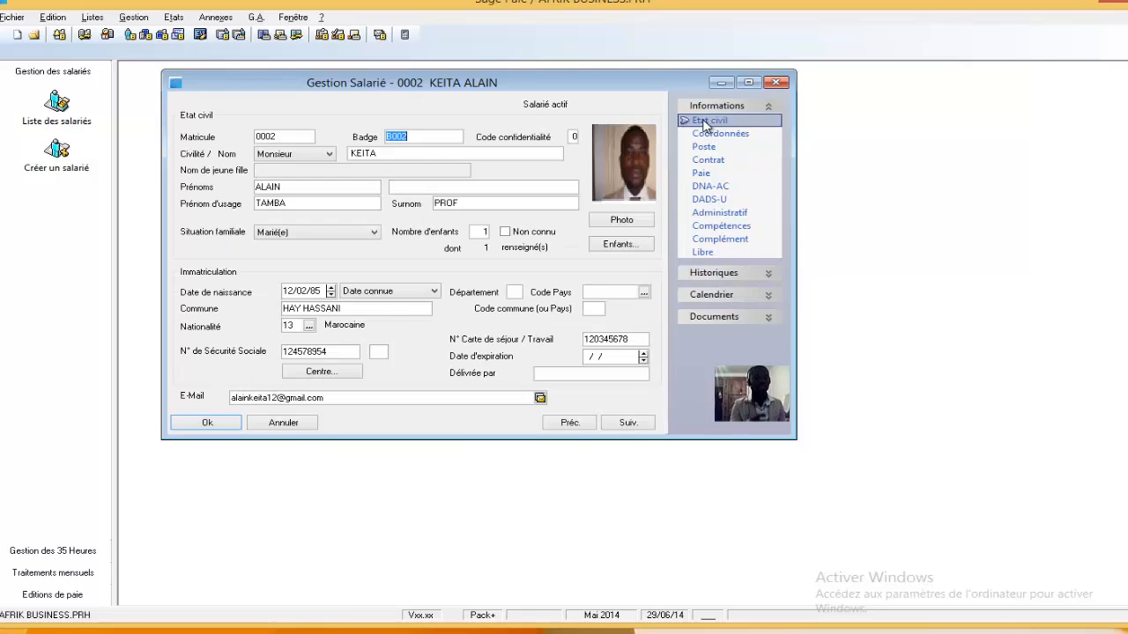
{"action": "left_click", "coordinate": [716, 174]}
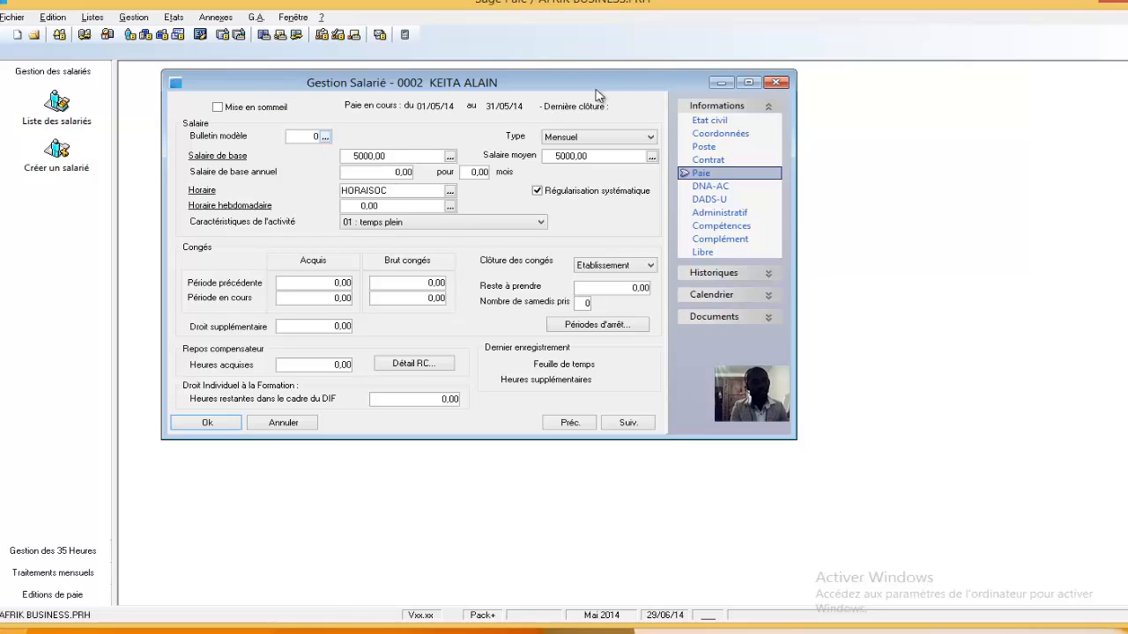
{"action": "left_click", "coordinate": [204, 424]}
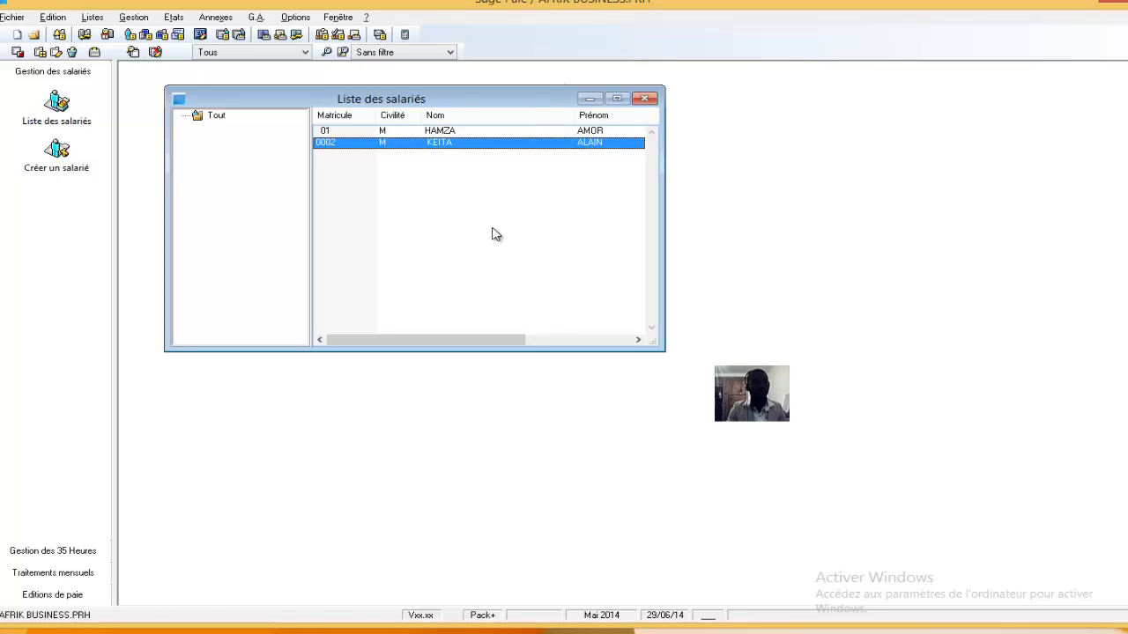
Open the BULLETIN CADRE model payslip from the model list and activate the base salary item SALBA in it
{"action": "left_click", "coordinate": [133, 16]}
{"action": "left_click", "coordinate": [158, 33]}
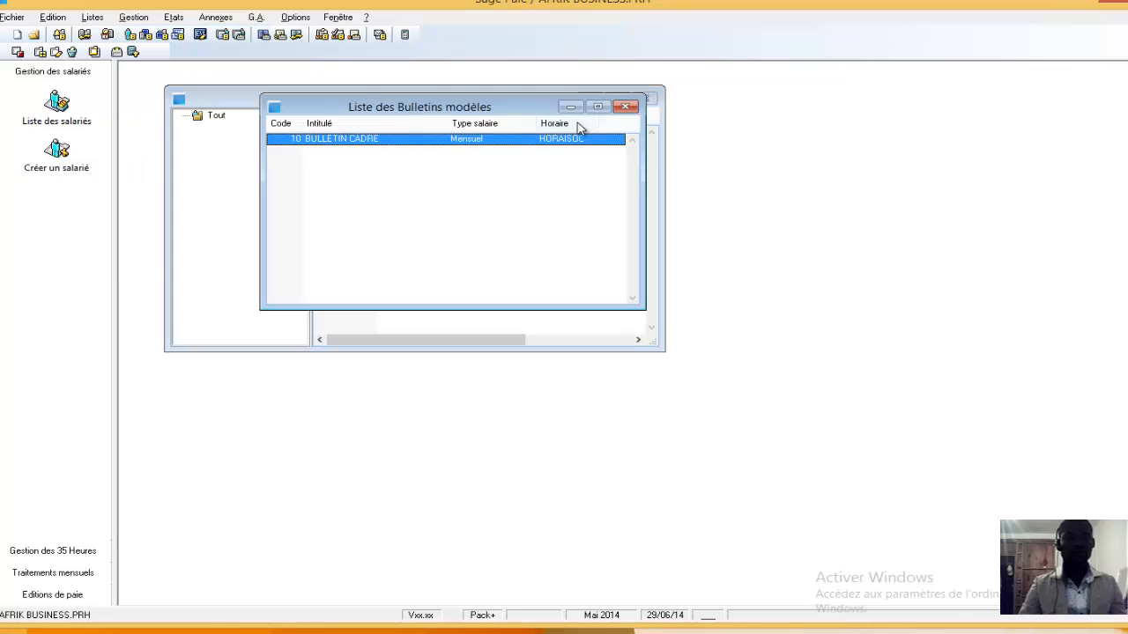
{"action": "double_click", "coordinate": [484, 140]}
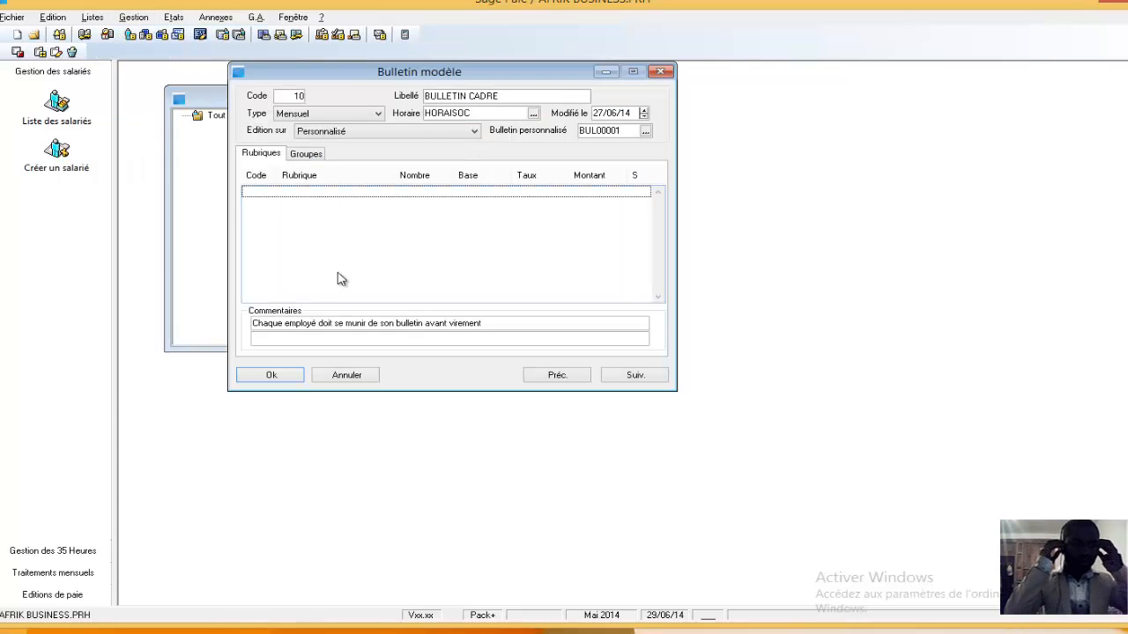
{"action": "right_click", "coordinate": [353, 221]}
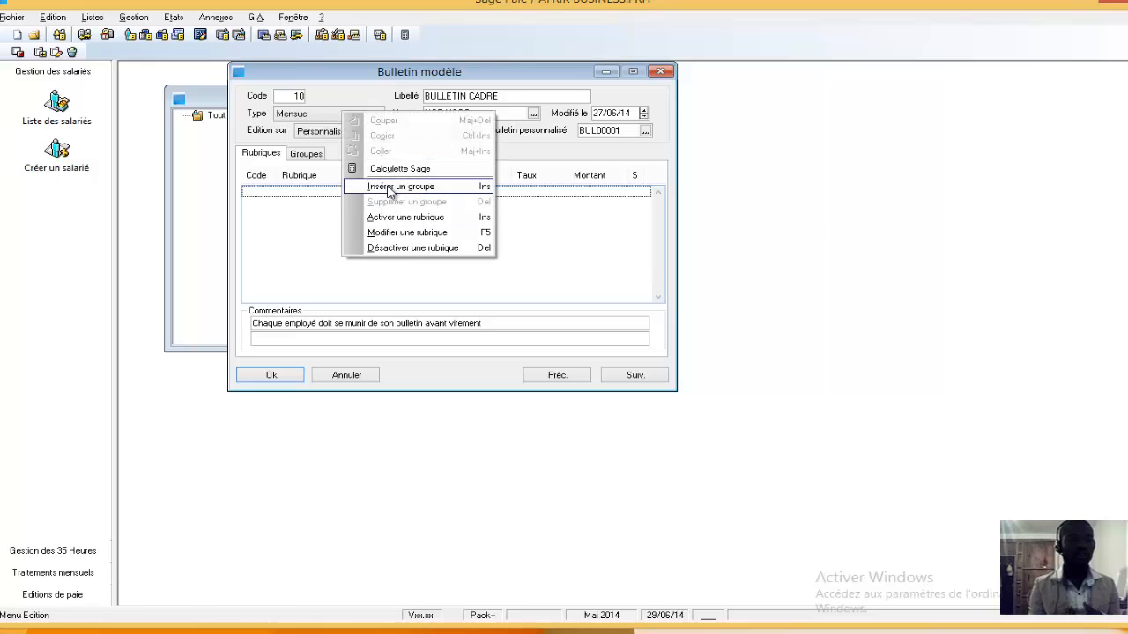
{"action": "left_click", "coordinate": [407, 217]}
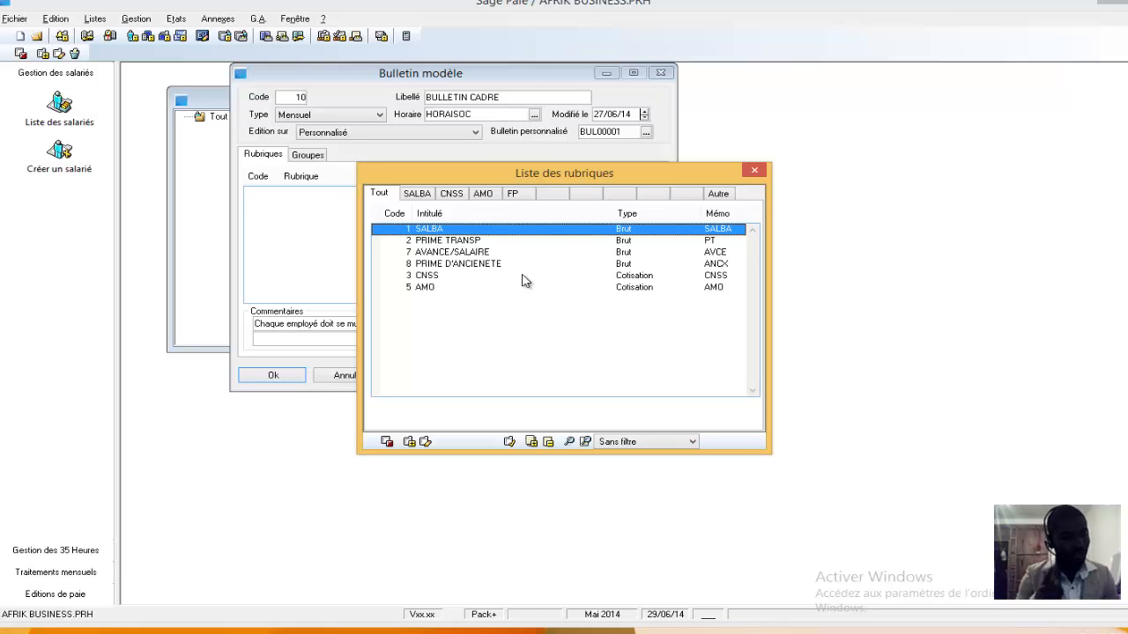
{"action": "double_click", "coordinate": [461, 230]}
Activate the gross pay items PRIME TRANSP, AVANCE/SALAIRE and PRIME D'ANCIENETE in the BULLETIN CADRE model
{"action": "right_click", "coordinate": [402, 221]}
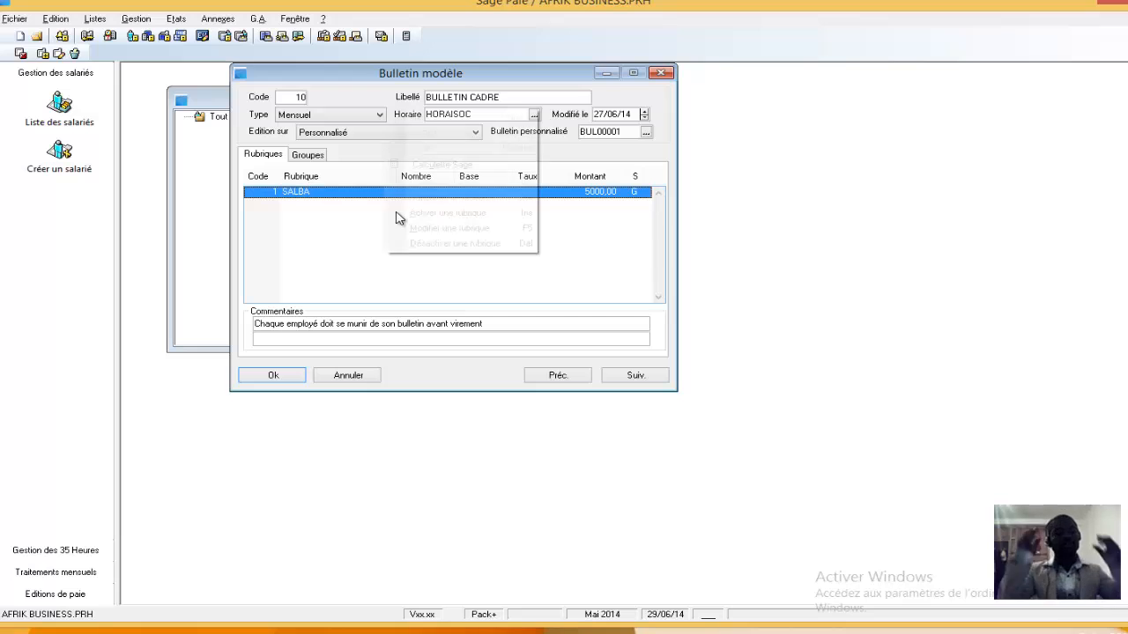
{"action": "left_click", "coordinate": [434, 216]}
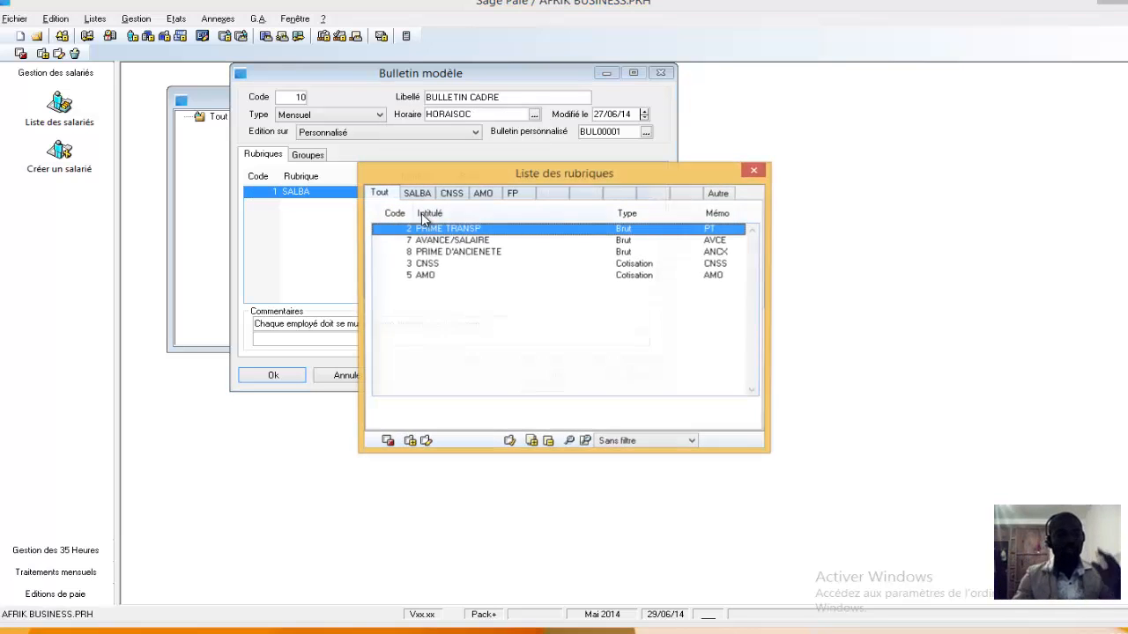
{"action": "double_click", "coordinate": [435, 234]}
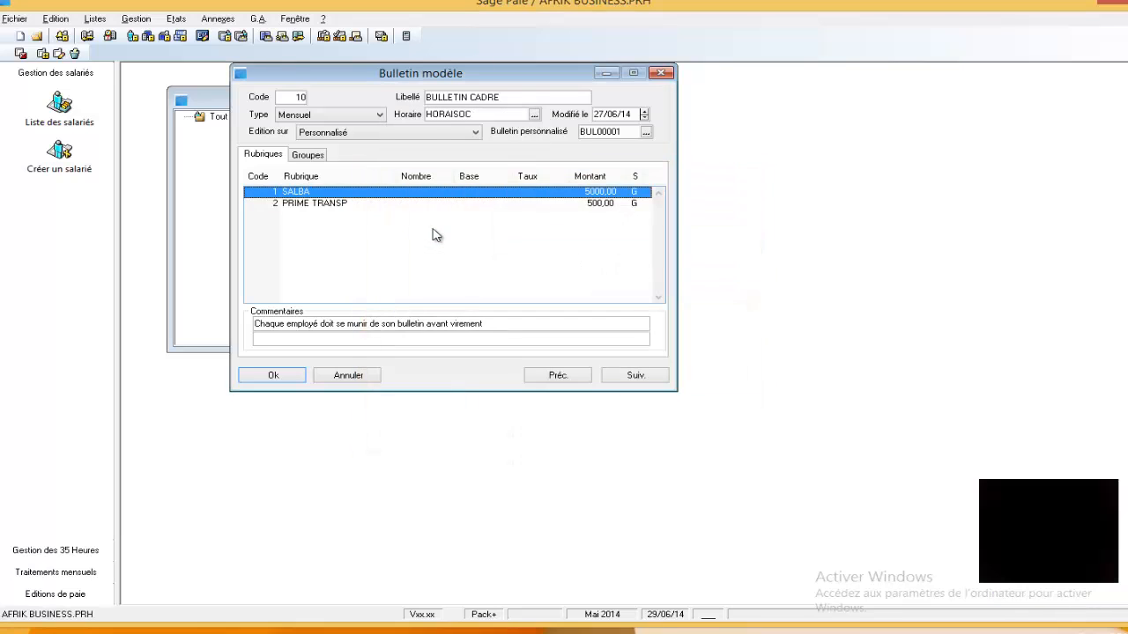
{"action": "right_click", "coordinate": [433, 235]}
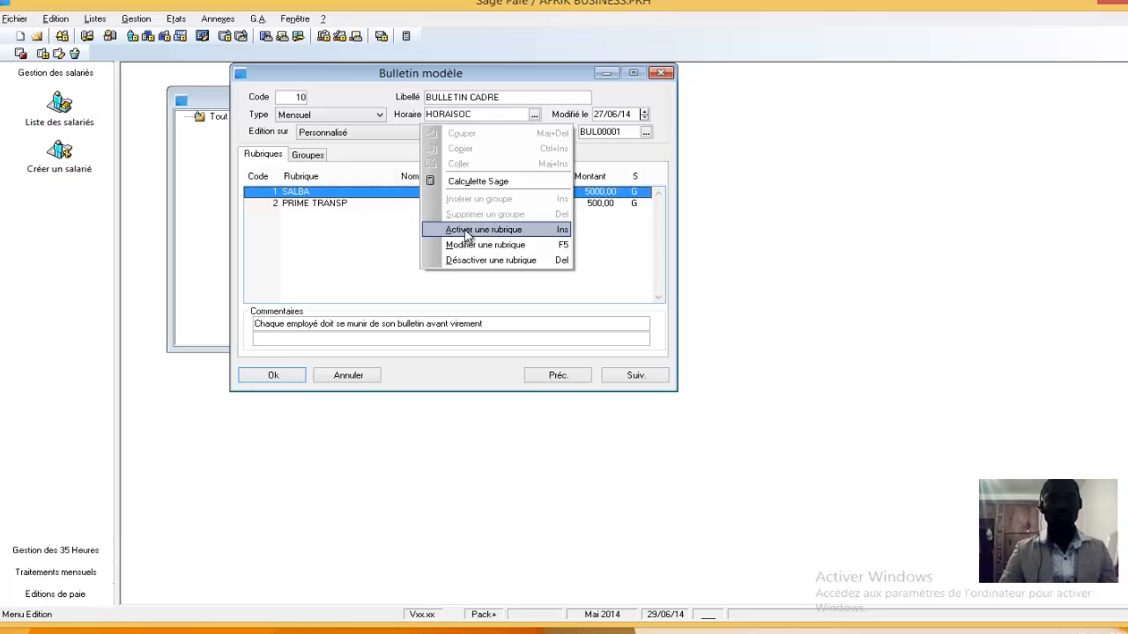
{"action": "left_click", "coordinate": [463, 229]}
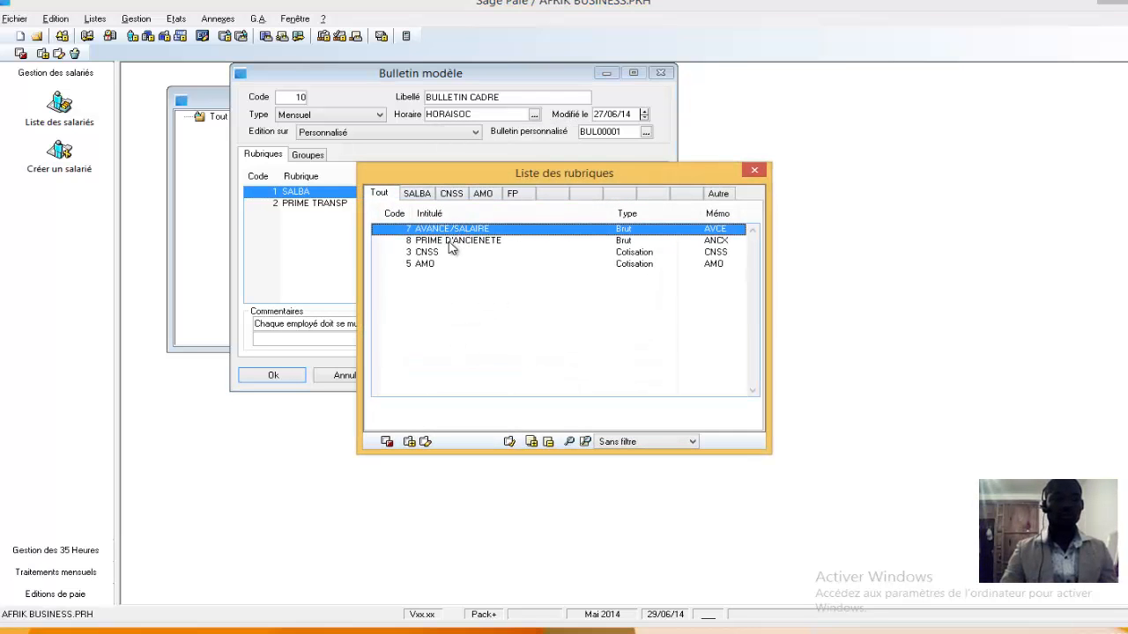
{"action": "double_click", "coordinate": [445, 230]}
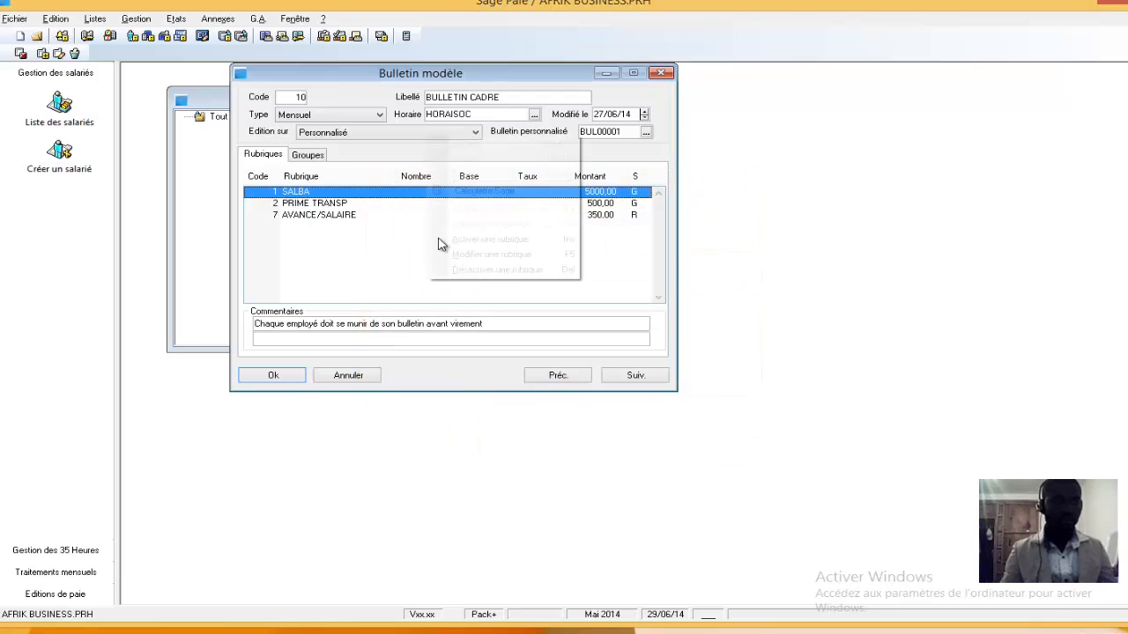
{"action": "right_click", "coordinate": [439, 242]}
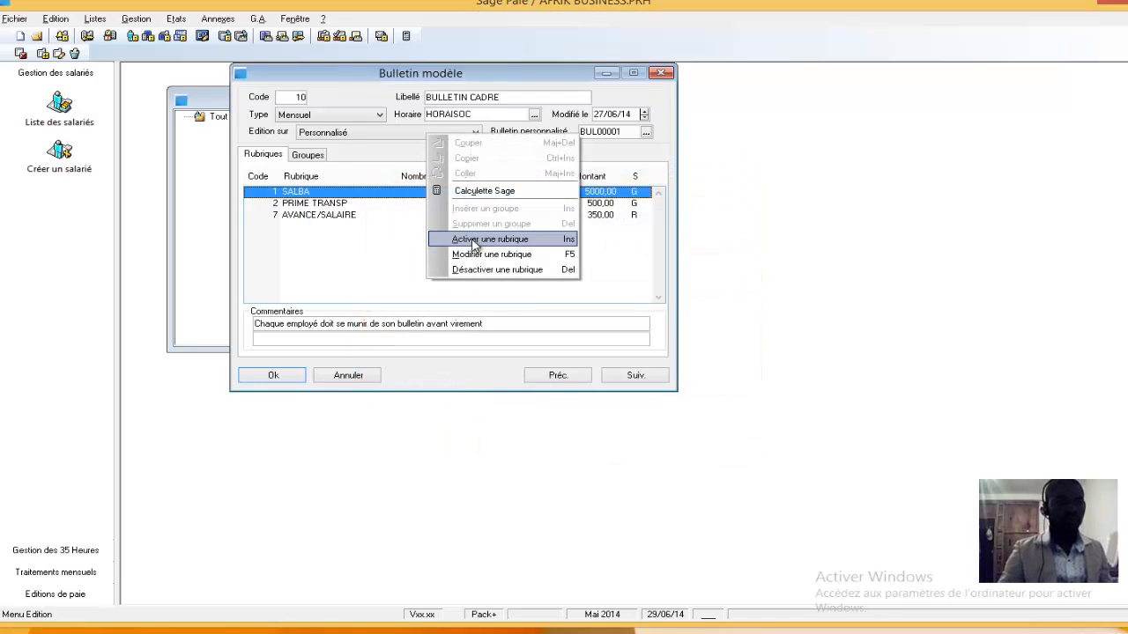
{"action": "left_click", "coordinate": [473, 240]}
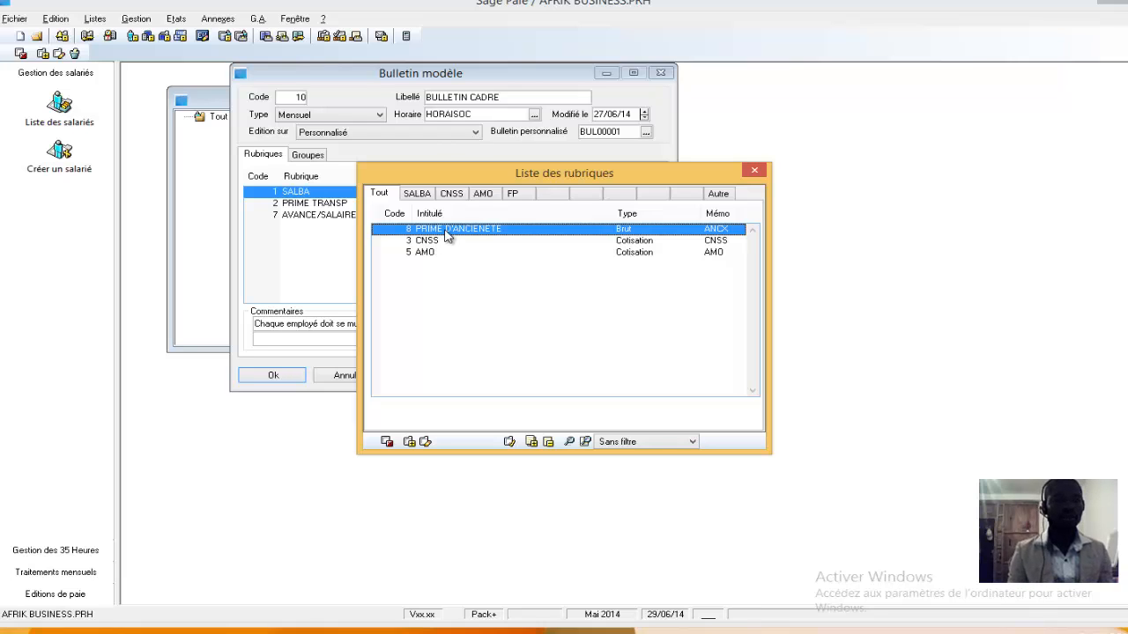
{"action": "double_click", "coordinate": [448, 231]}
Activate the contribution items CNSS and AMO in the BULLETIN CADRE model
{"action": "right_click", "coordinate": [430, 243]}
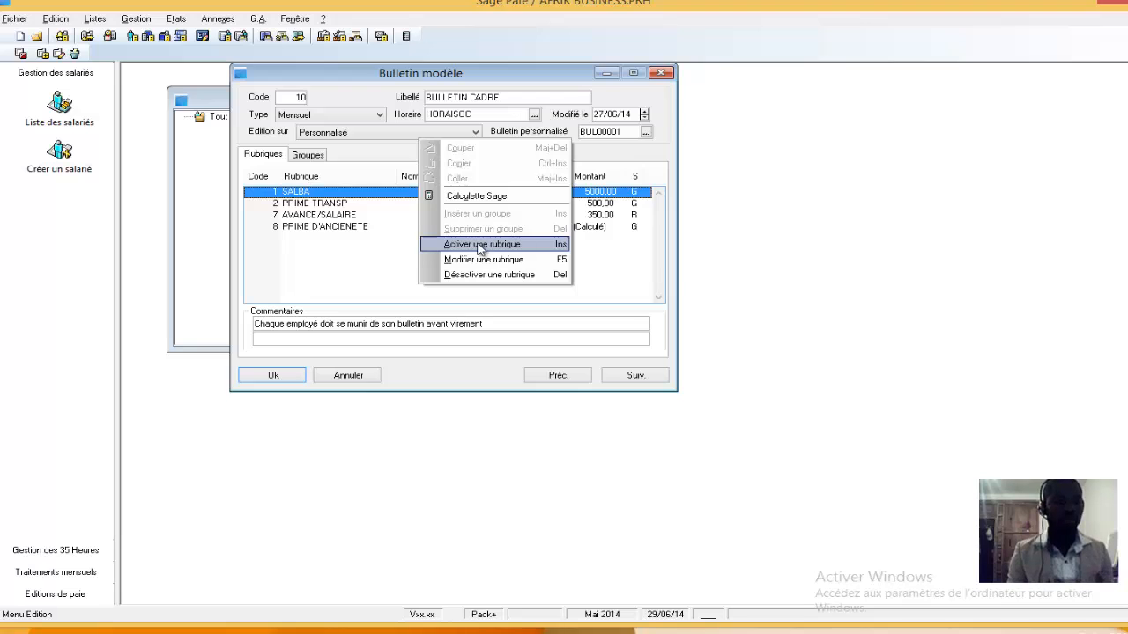
{"action": "left_click", "coordinate": [481, 246]}
{"action": "double_click", "coordinate": [447, 234]}
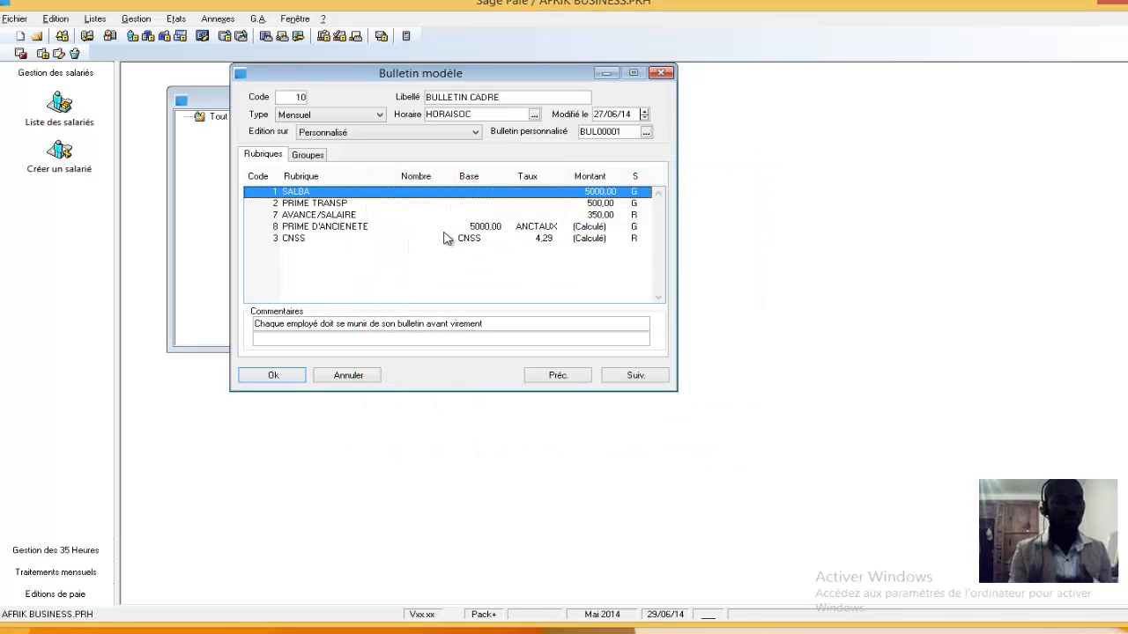
{"action": "right_click", "coordinate": [441, 252]}
{"action": "left_click", "coordinate": [459, 253]}
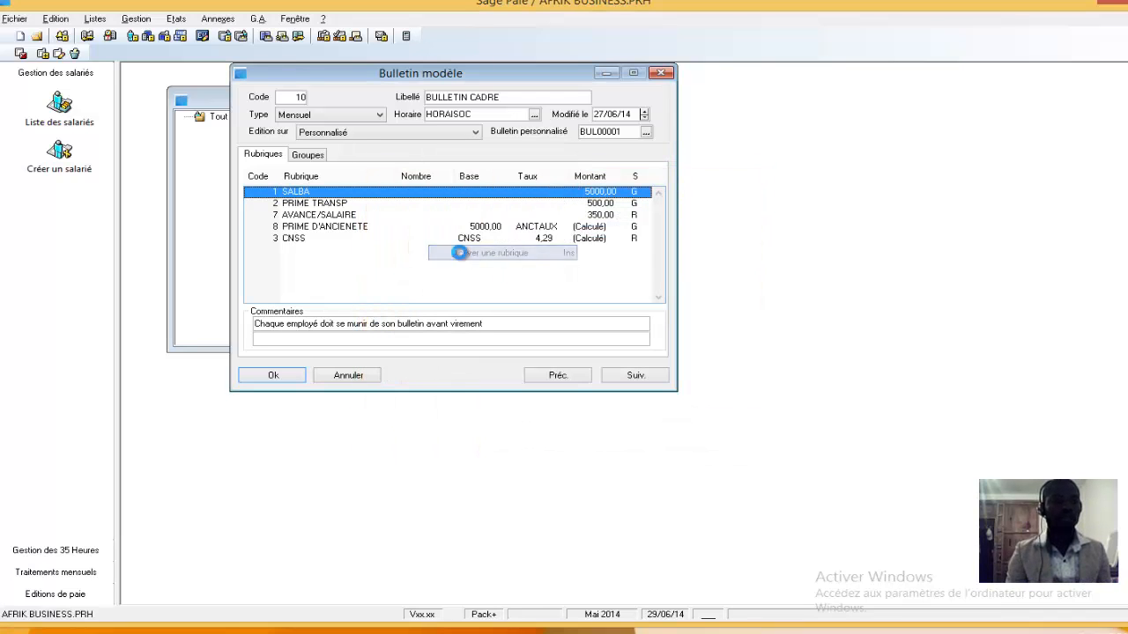
{"action": "double_click", "coordinate": [455, 238]}
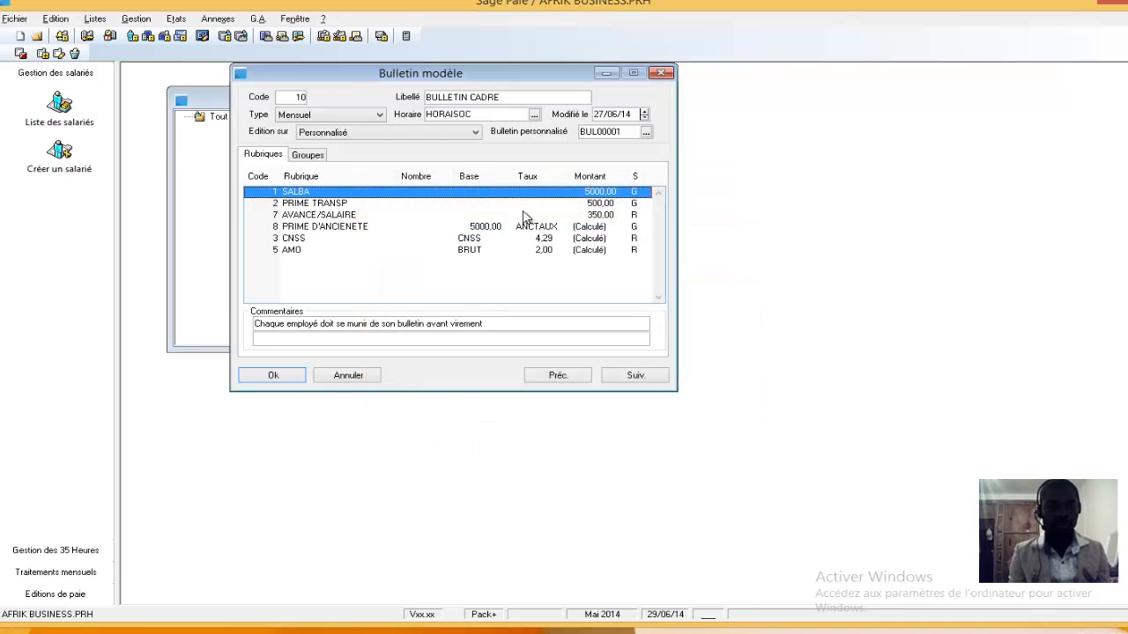
Save the BULLETIN CADRE model and accept the reissue of the payslip for these modifications
{"action": "mouse_move", "coordinate": [527, 76]}
{"action": "left_mouse_down"}
{"action": "mouse_move", "coordinate": [510, 69]}
{"action": "mouse_move", "coordinate": [527, 85]}
{"action": "left_mouse_up"}
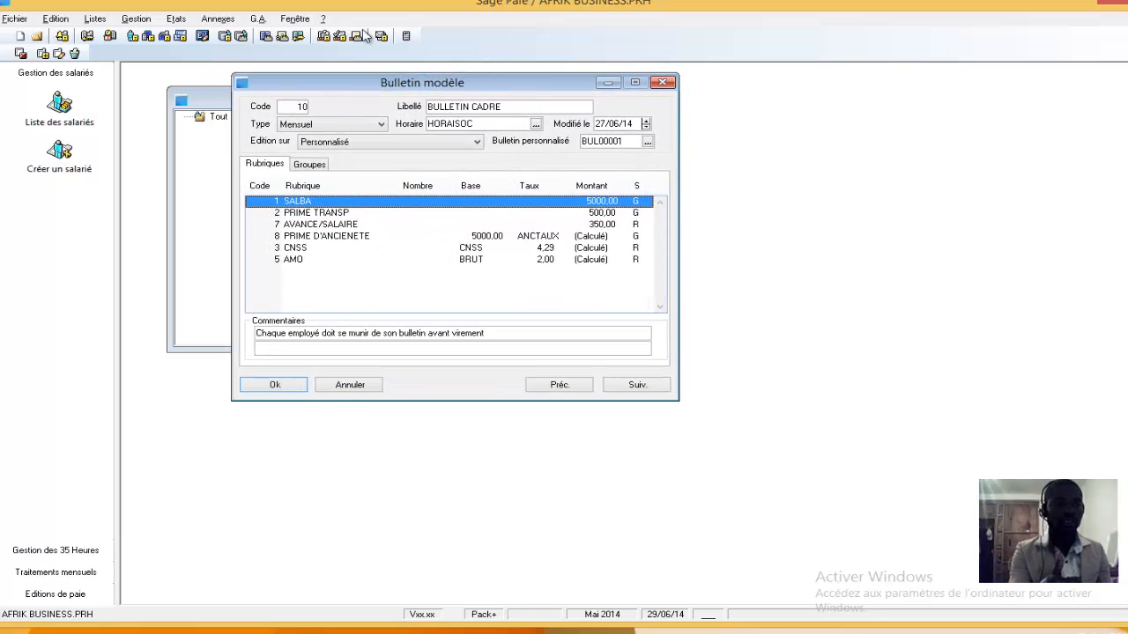
{"action": "left_click", "coordinate": [283, 389]}
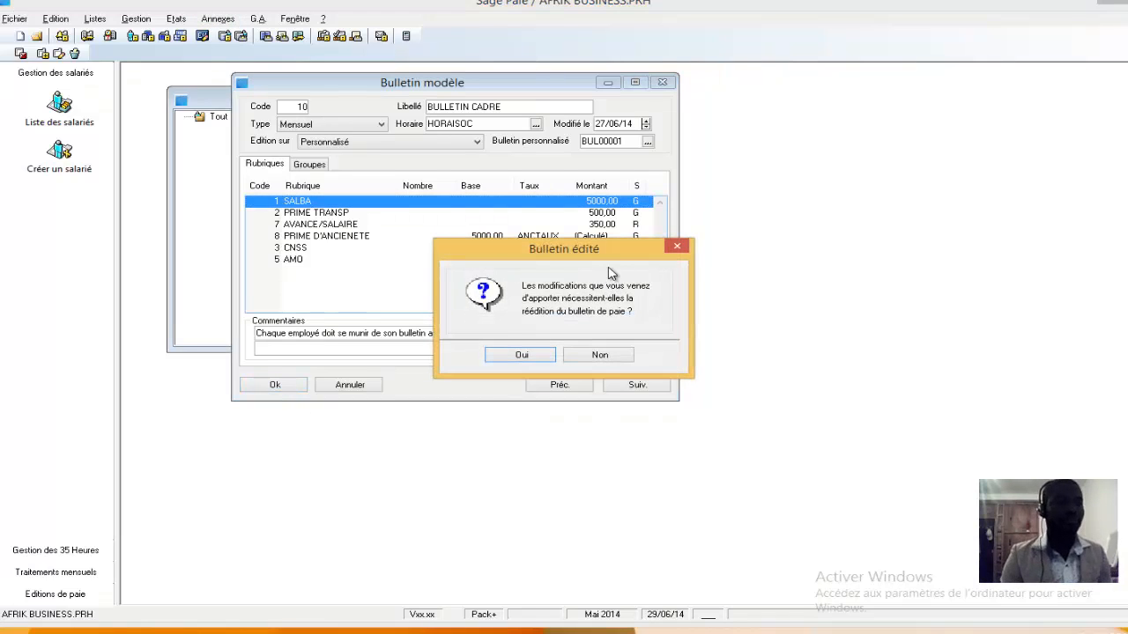
{"action": "left_click_drag", "start_coordinate": [618, 256], "coordinate": [502, 156]}
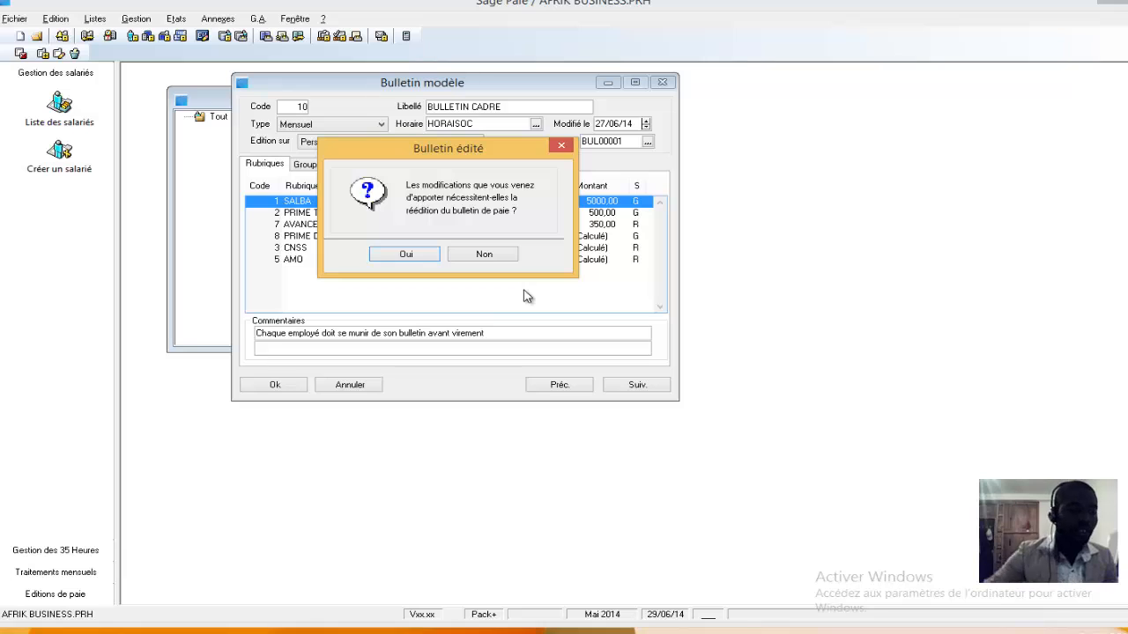
{"action": "left_click", "coordinate": [406, 253]}
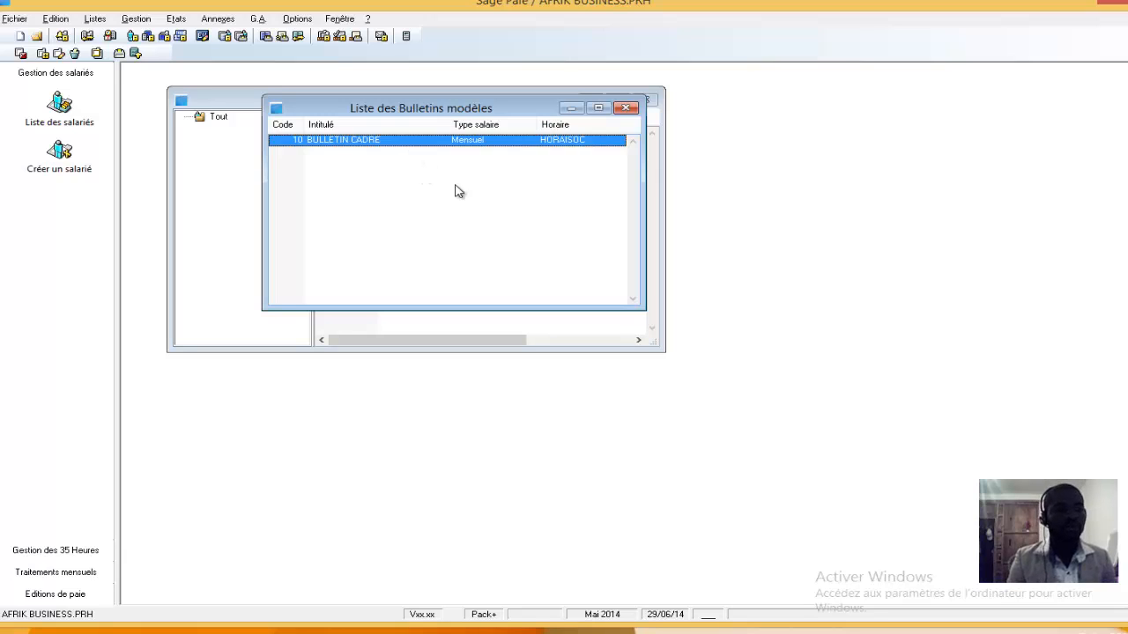
{"action": "left_click_drag", "start_coordinate": [531, 107], "coordinate": [577, 123]}
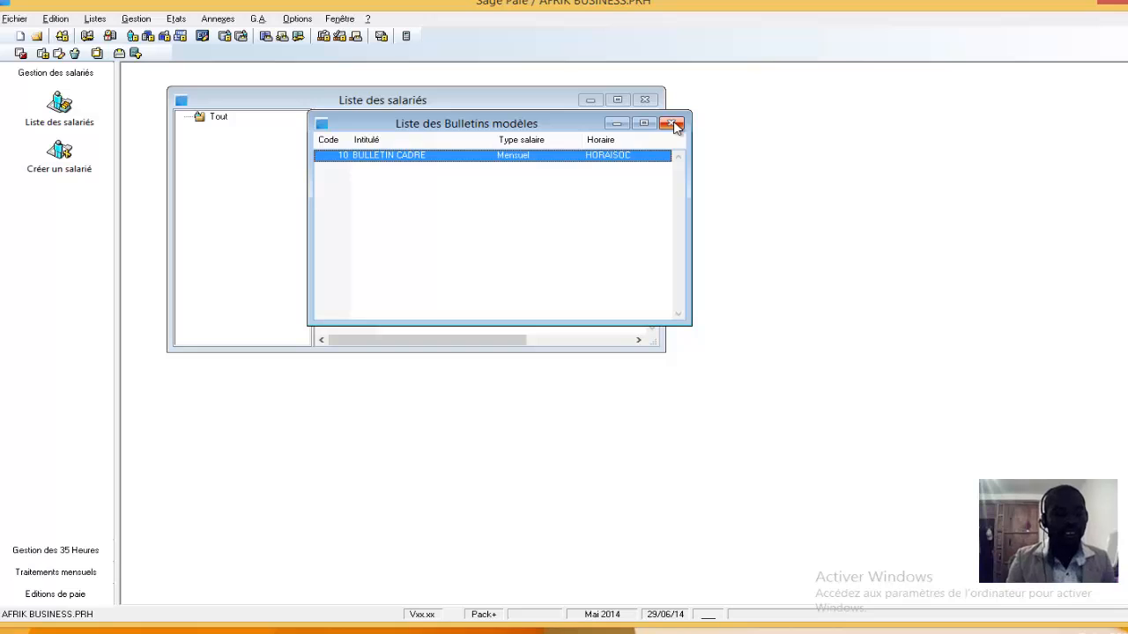
Reopen the BULLETIN CADRE model payslip to check its list of pay and contribution items
{"action": "double_click", "coordinate": [465, 157]}
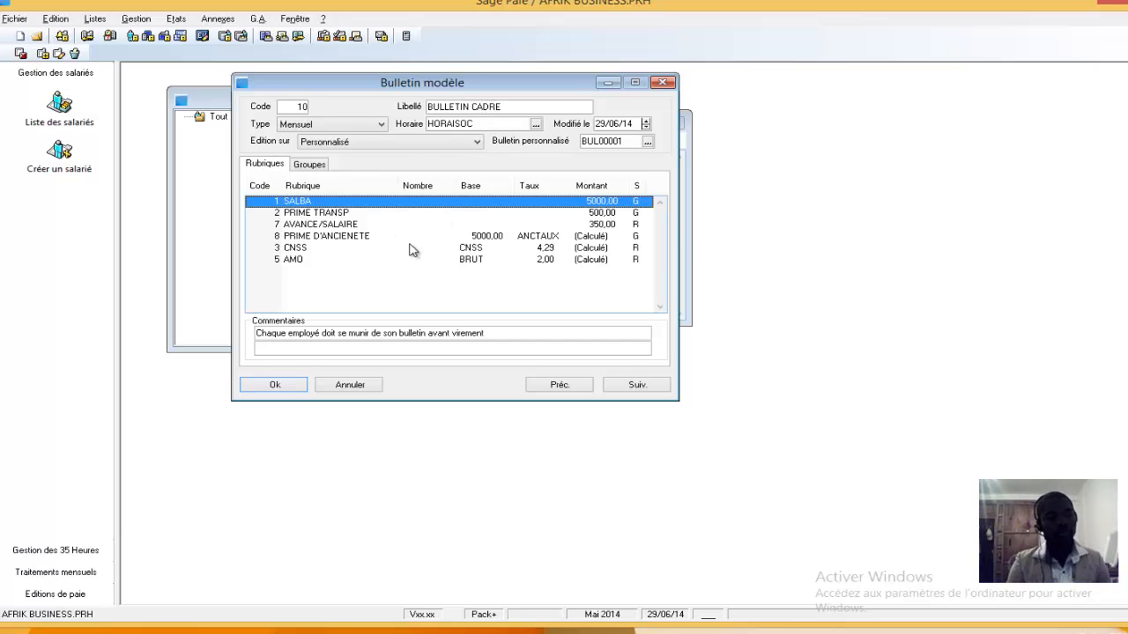
{"action": "left_click", "coordinate": [287, 392]}
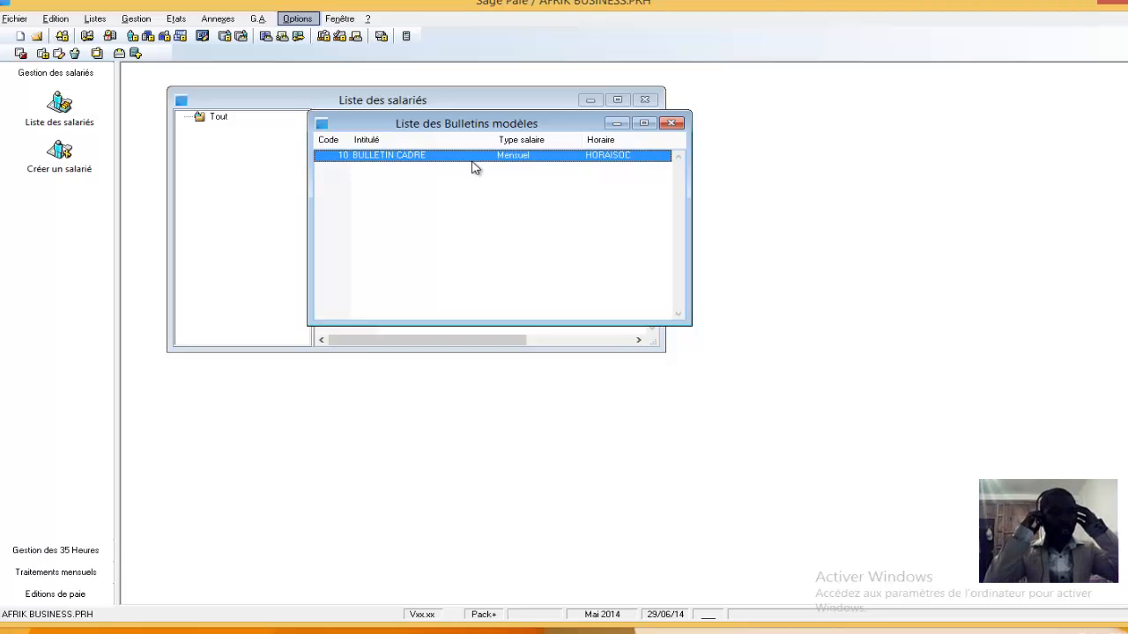
Open the second employee's payslip from the employee payslips list and check which pay items it contains
{"action": "left_click", "coordinate": [145, 26]}
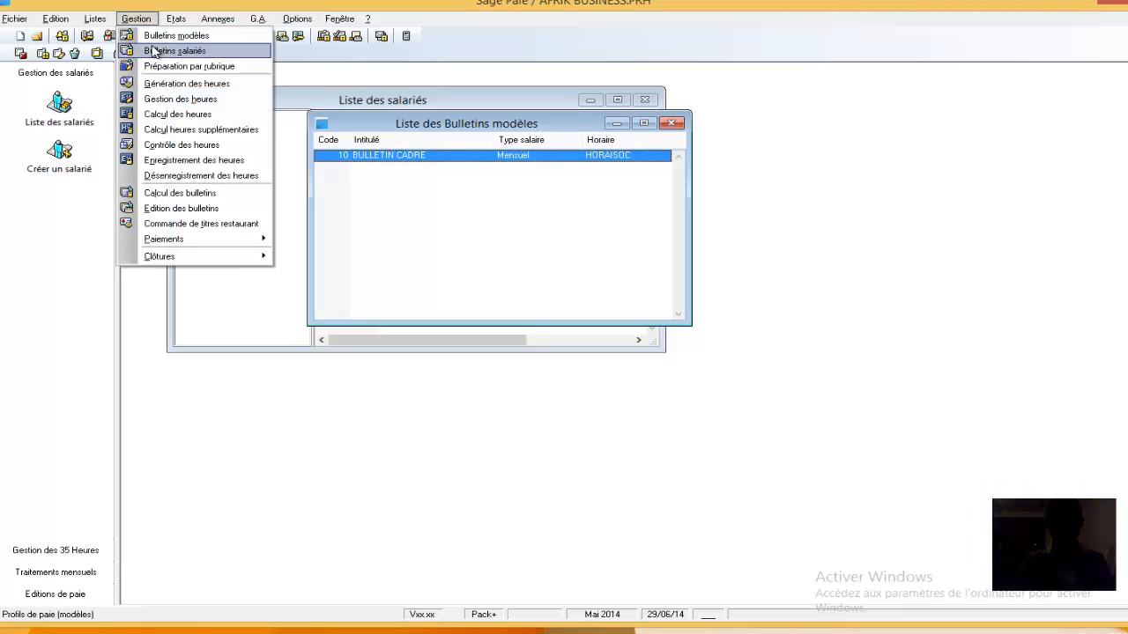
{"action": "left_click", "coordinate": [174, 51]}
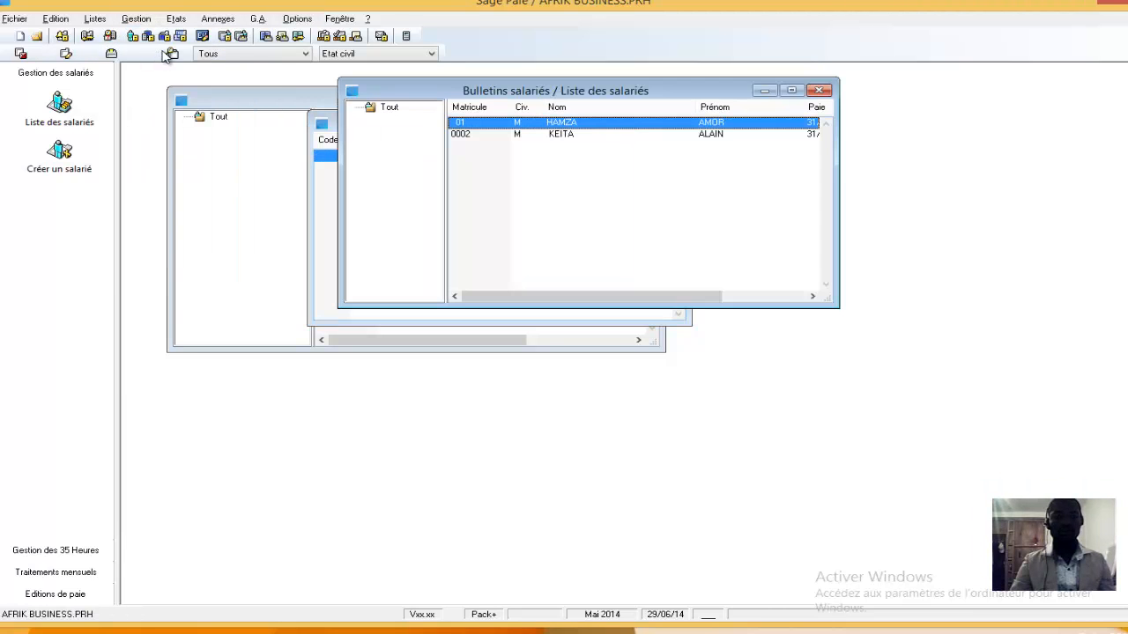
{"action": "double_click", "coordinate": [560, 136]}
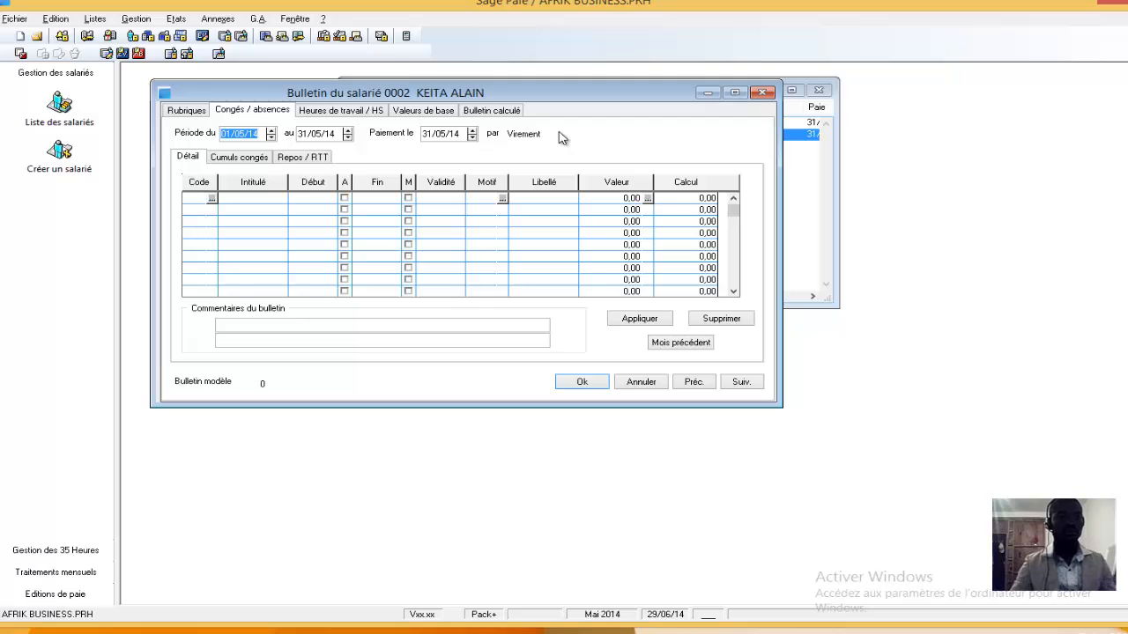
{"action": "left_click_drag", "start_coordinate": [564, 96], "coordinate": [580, 254]}
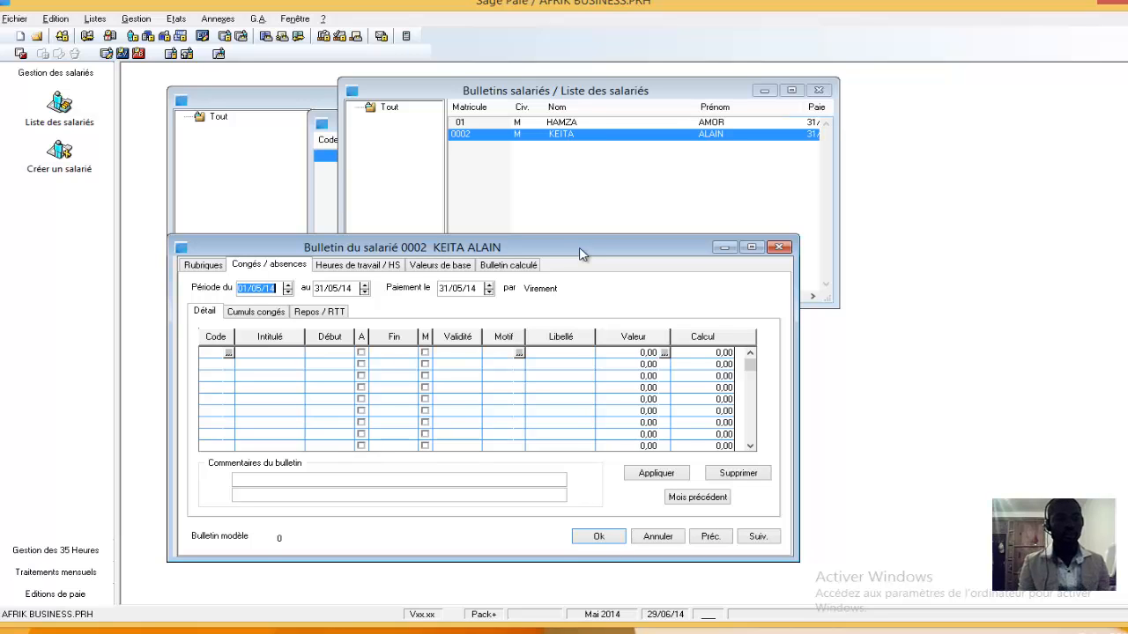
{"action": "left_click_drag", "start_coordinate": [580, 254], "coordinate": [650, 177]}
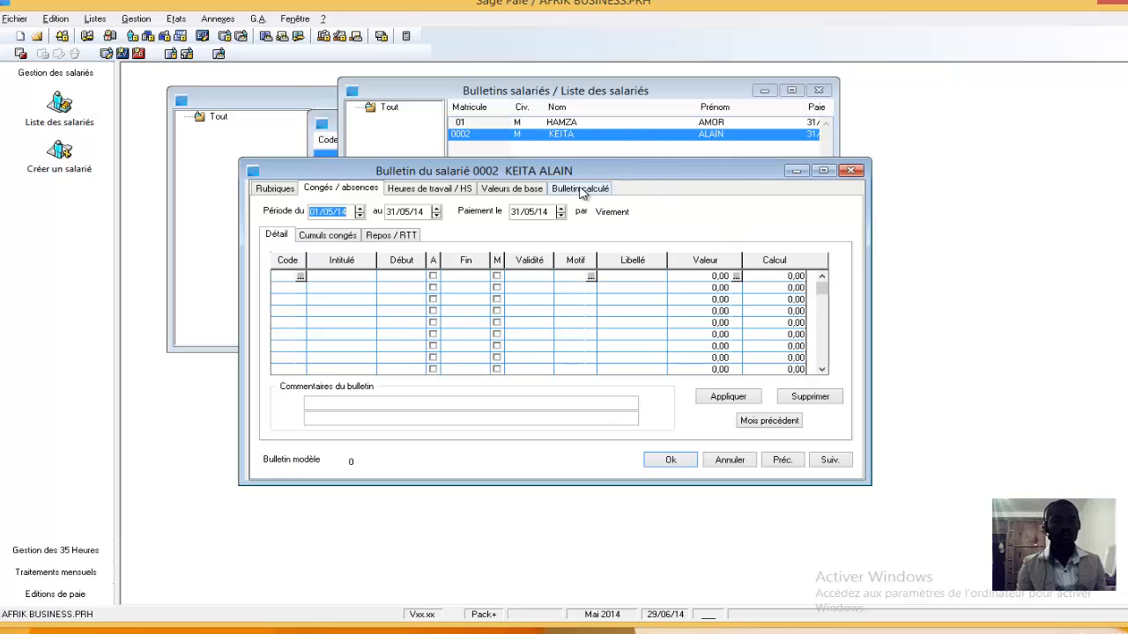
{"action": "left_click", "coordinate": [275, 189]}
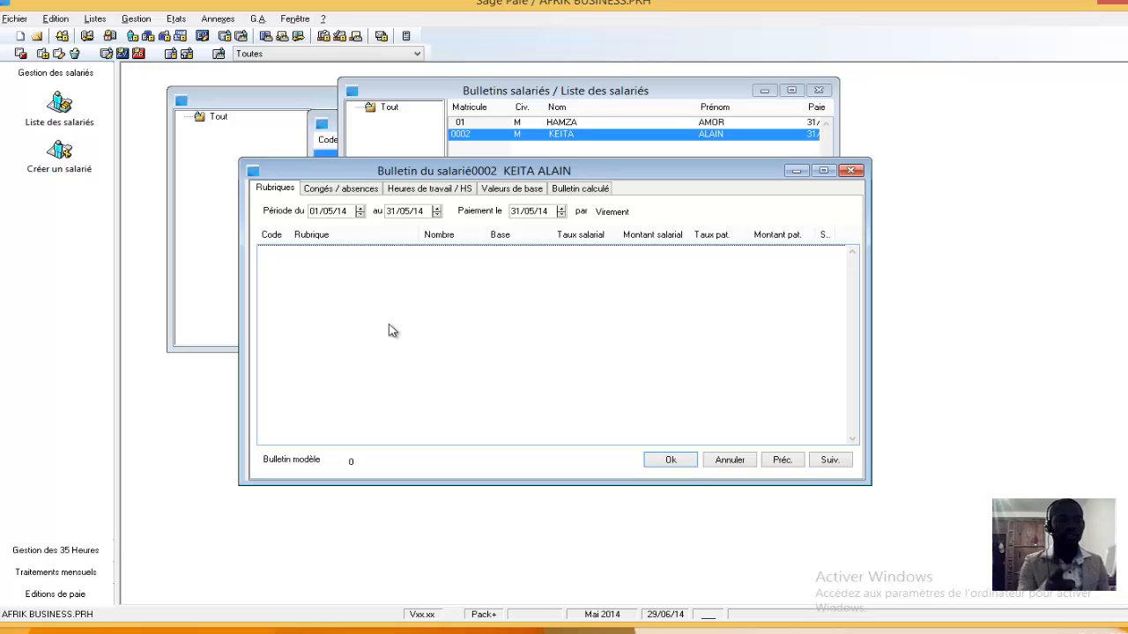
{"action": "left_click", "coordinate": [671, 460]}
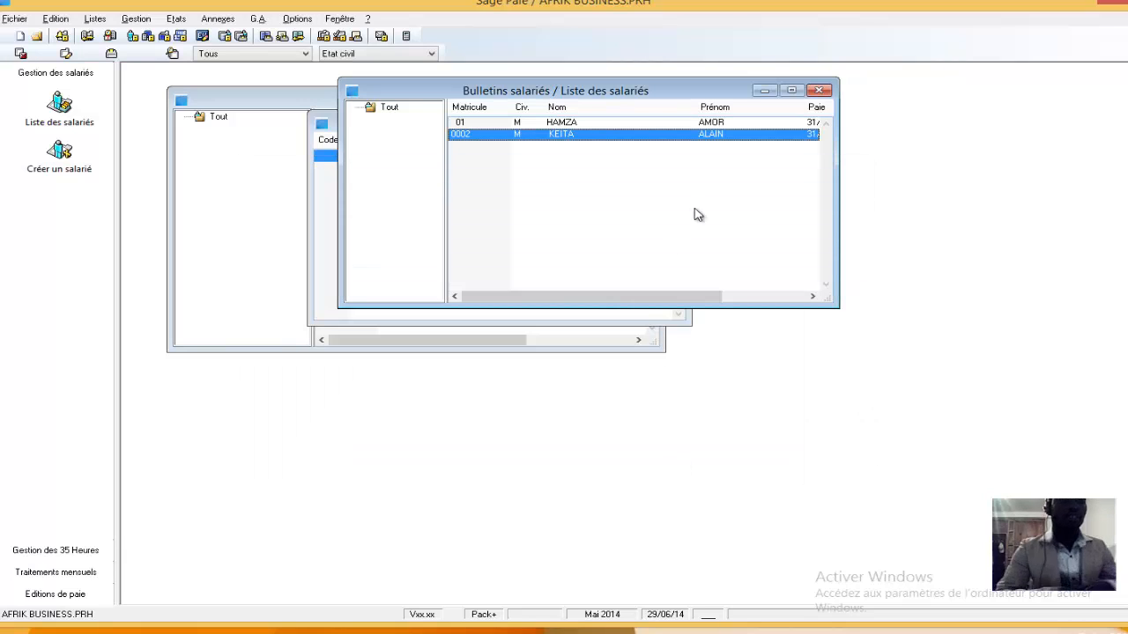
Run the payslip calculation with the employee number range limited to the second employee
{"action": "left_click", "coordinate": [136, 19]}
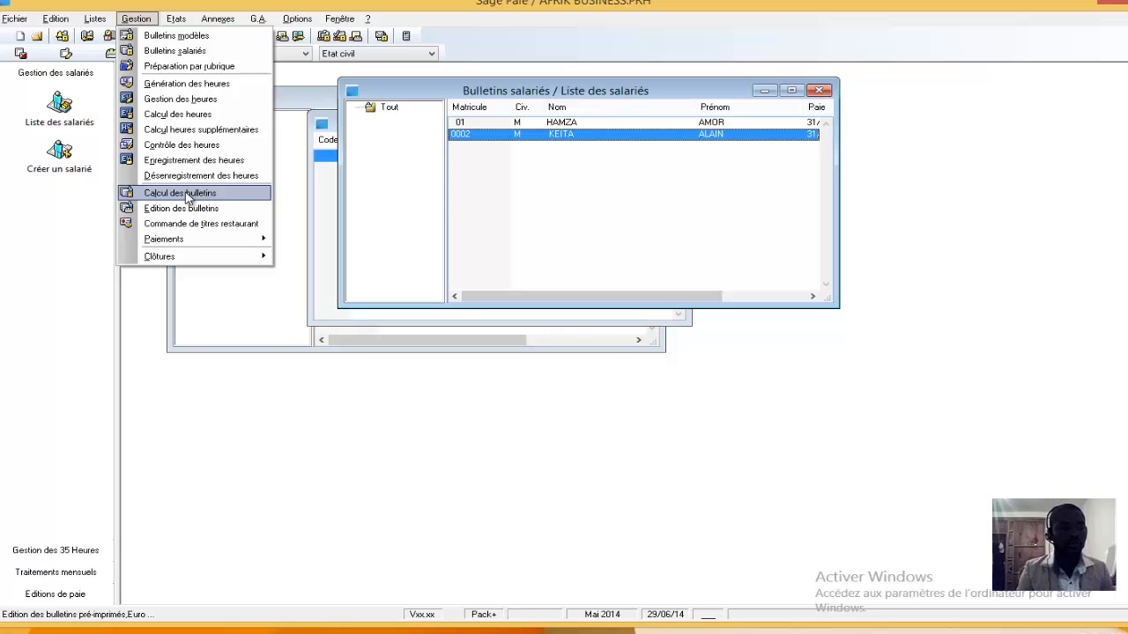
{"action": "left_click", "coordinate": [185, 194]}
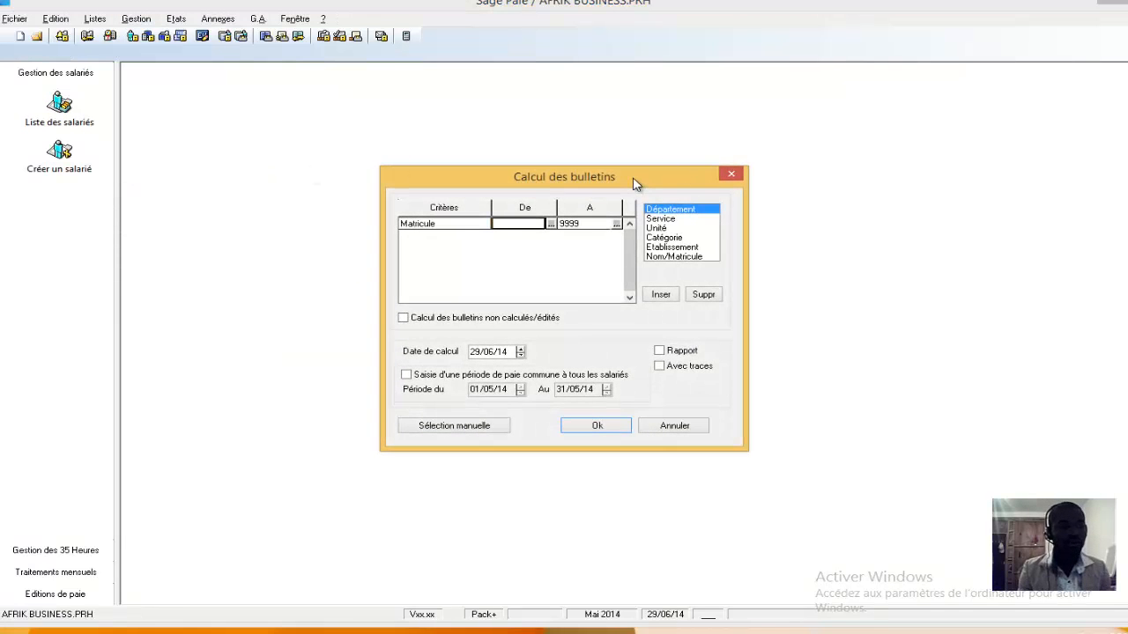
{"action": "left_click_drag", "start_coordinate": [631, 174], "coordinate": [618, 134]}
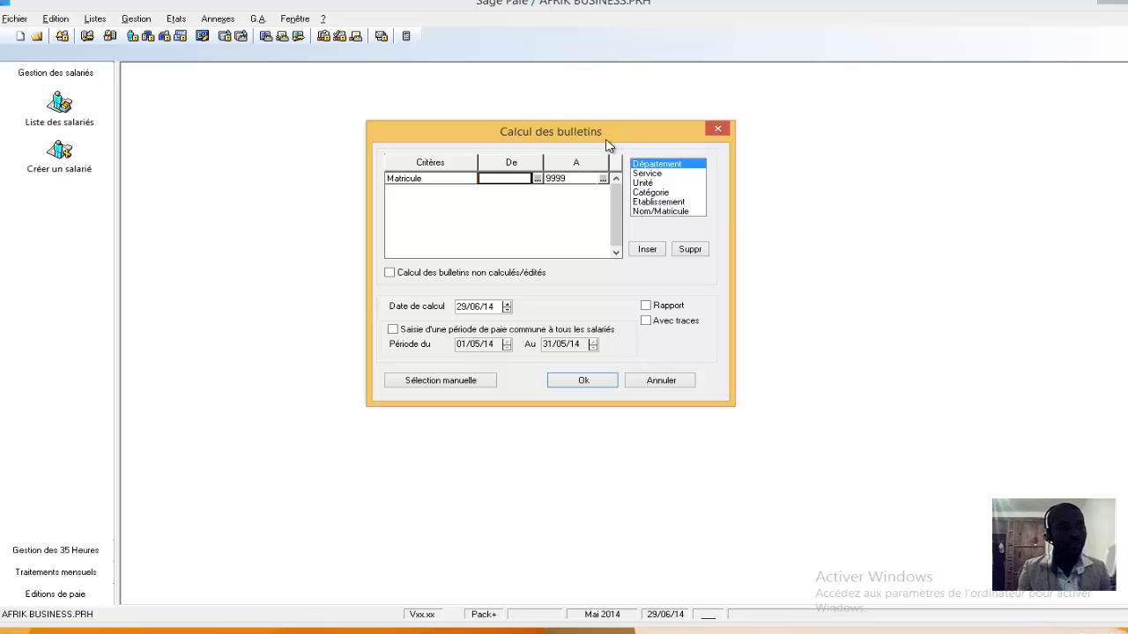
{"action": "left_click", "coordinate": [537, 179]}
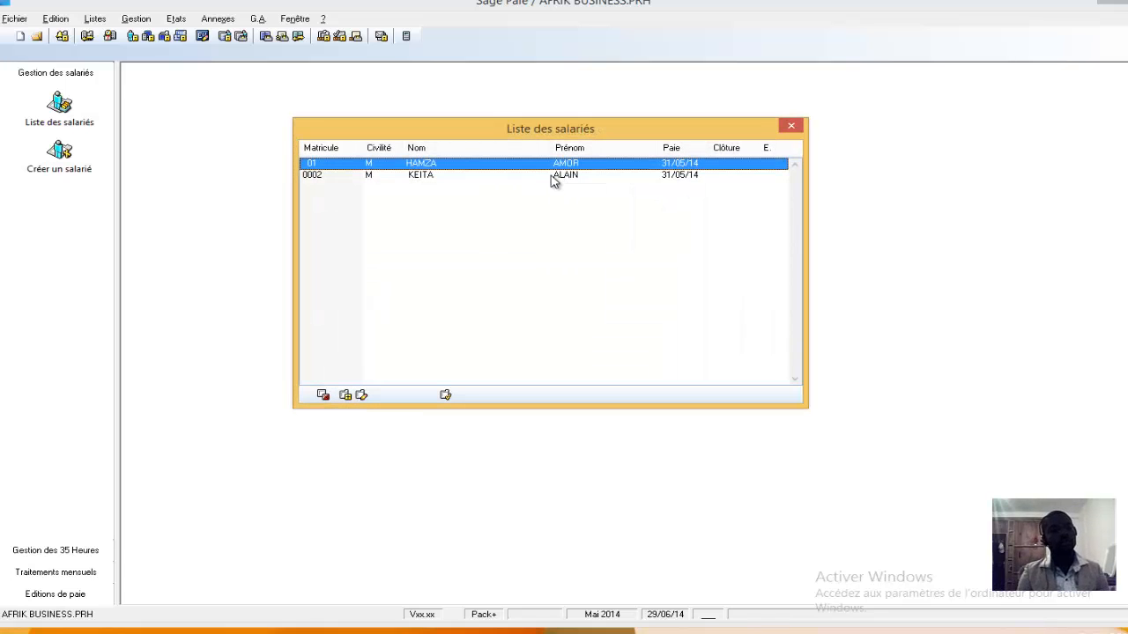
{"action": "double_click", "coordinate": [555, 179]}
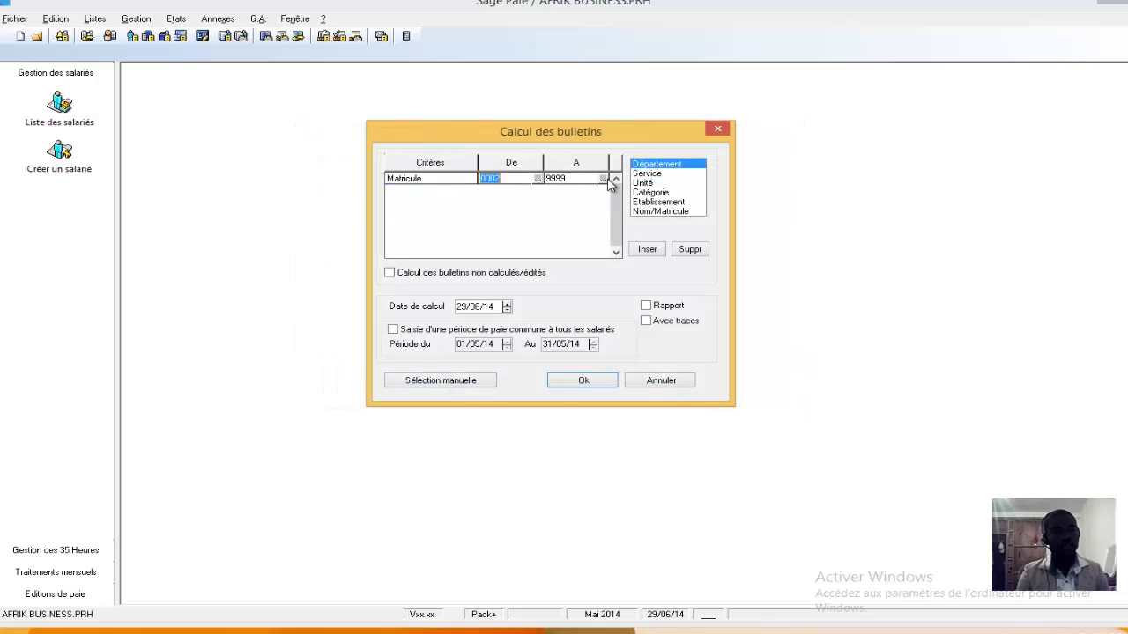
{"action": "left_click", "coordinate": [604, 179]}
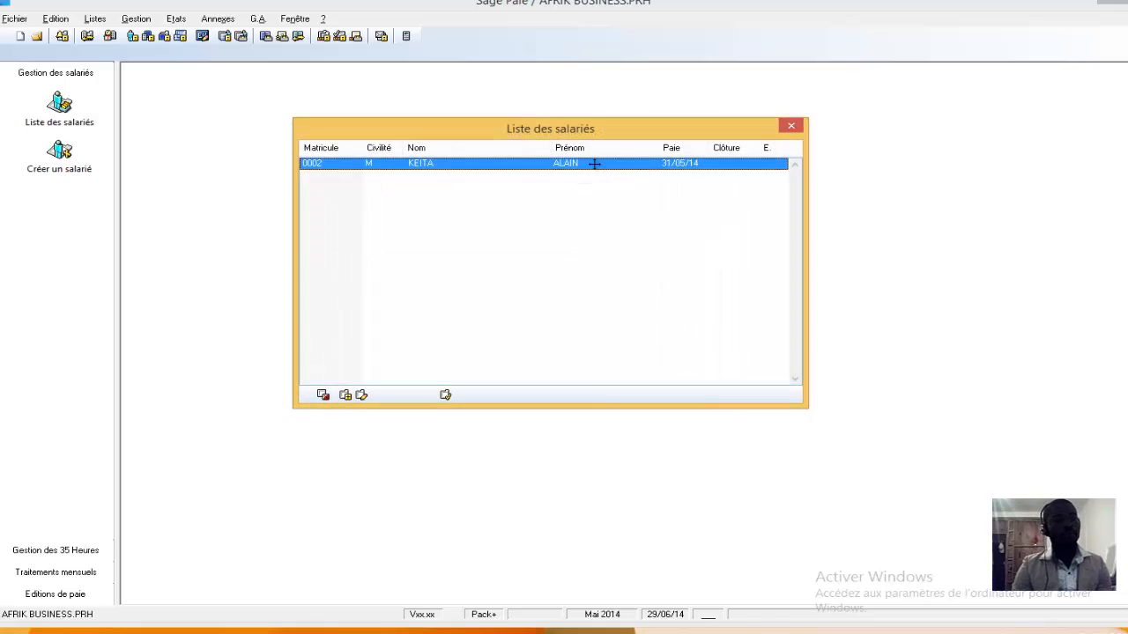
{"action": "double_click", "coordinate": [595, 163]}
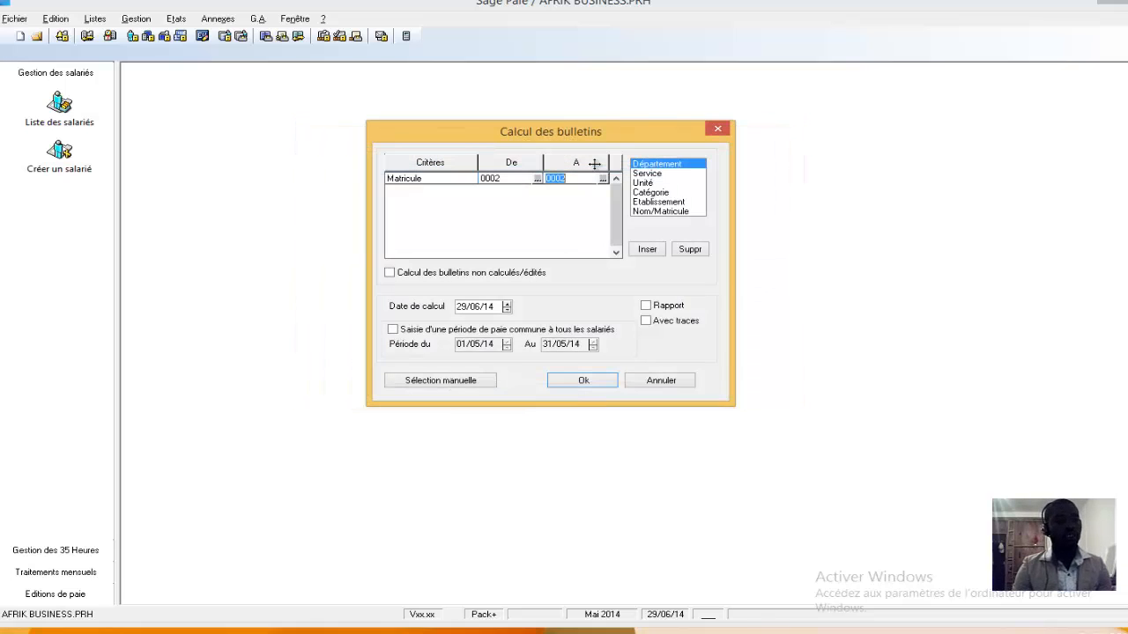
{"action": "left_click", "coordinate": [583, 382]}
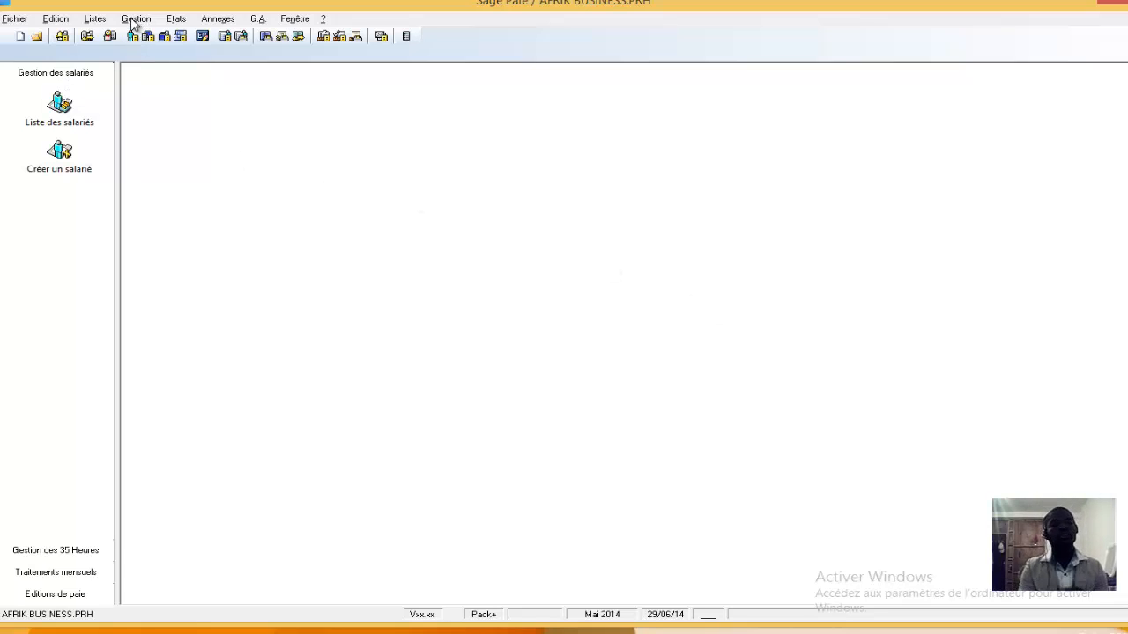
Open the first employee's payslip and examine its pay items and its calculated payslip
{"action": "left_click", "coordinate": [133, 19]}
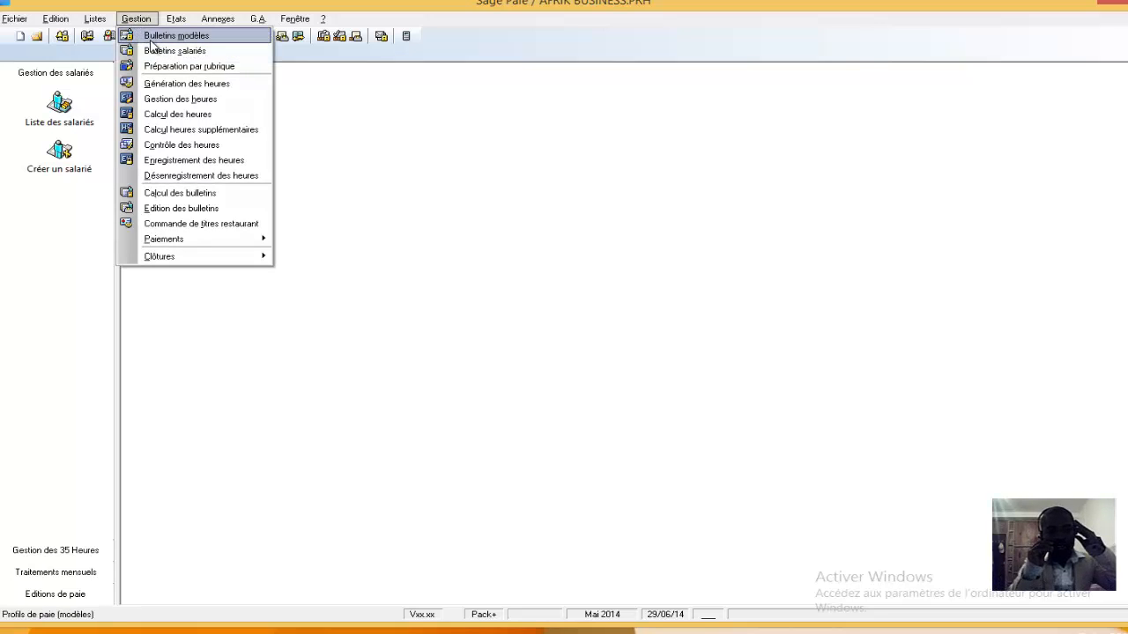
{"action": "left_click", "coordinate": [153, 53]}
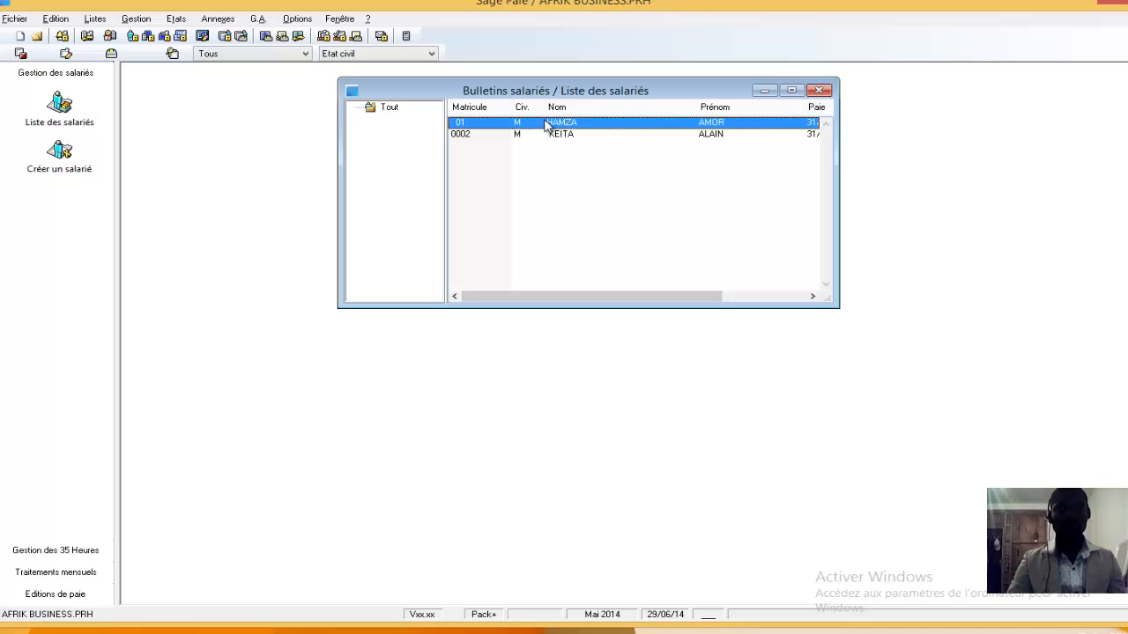
{"action": "double_click", "coordinate": [546, 124]}
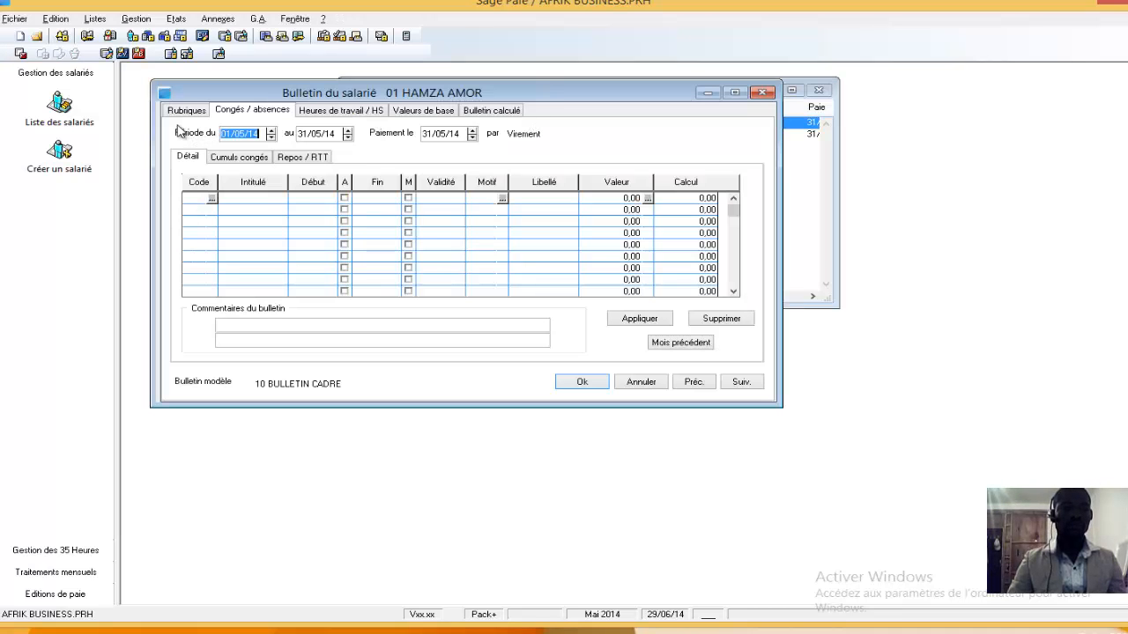
{"action": "left_click", "coordinate": [182, 117]}
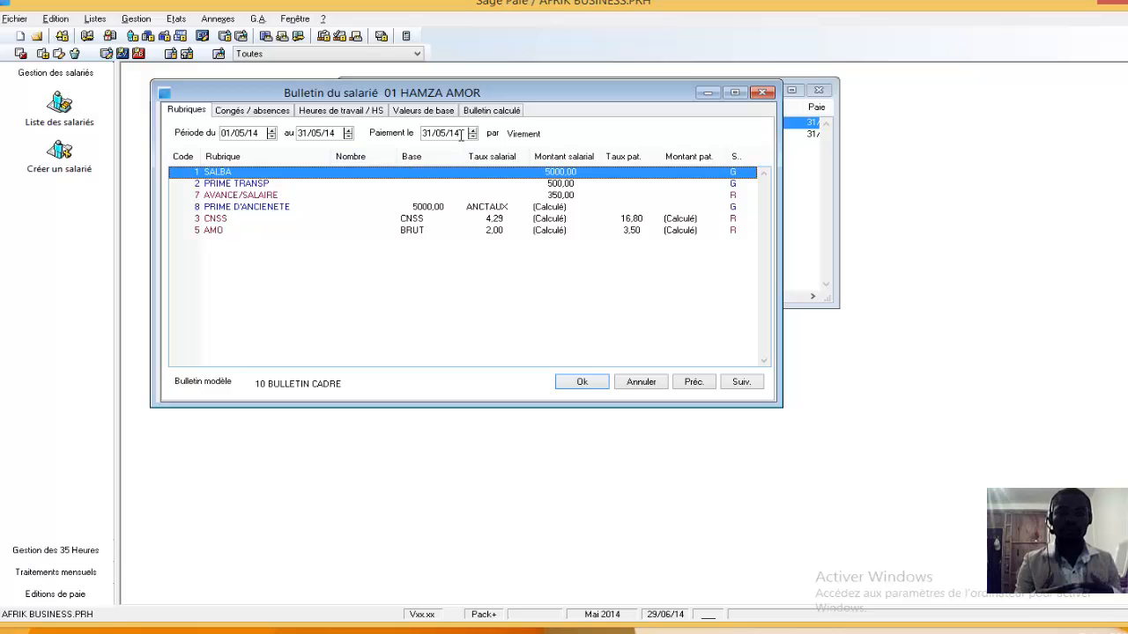
{"action": "left_click", "coordinate": [480, 114]}
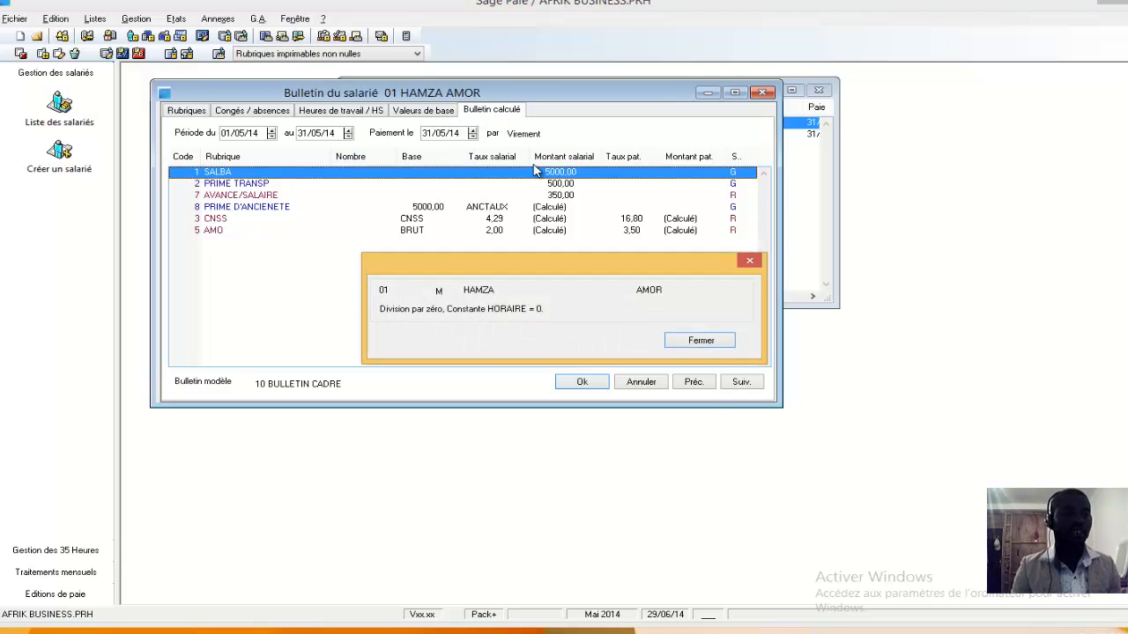
{"action": "left_click", "coordinate": [702, 342]}
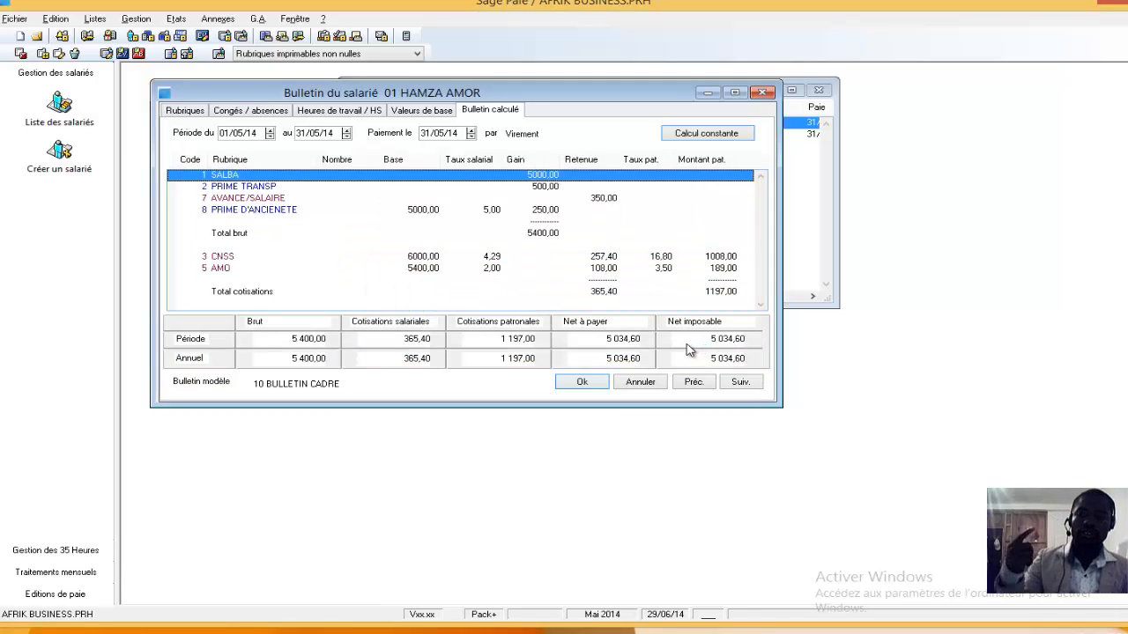
{"action": "left_click", "coordinate": [583, 384]}
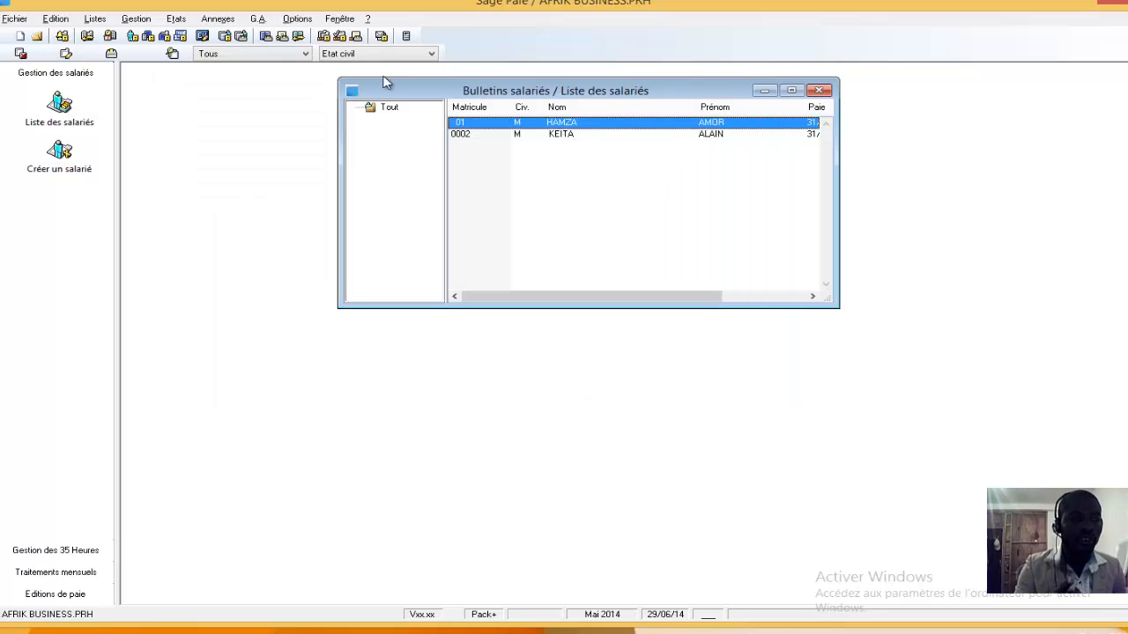
Reopen the second employee's payslip and check its pay items and assigned model payslip
{"action": "left_click", "coordinate": [134, 23]}
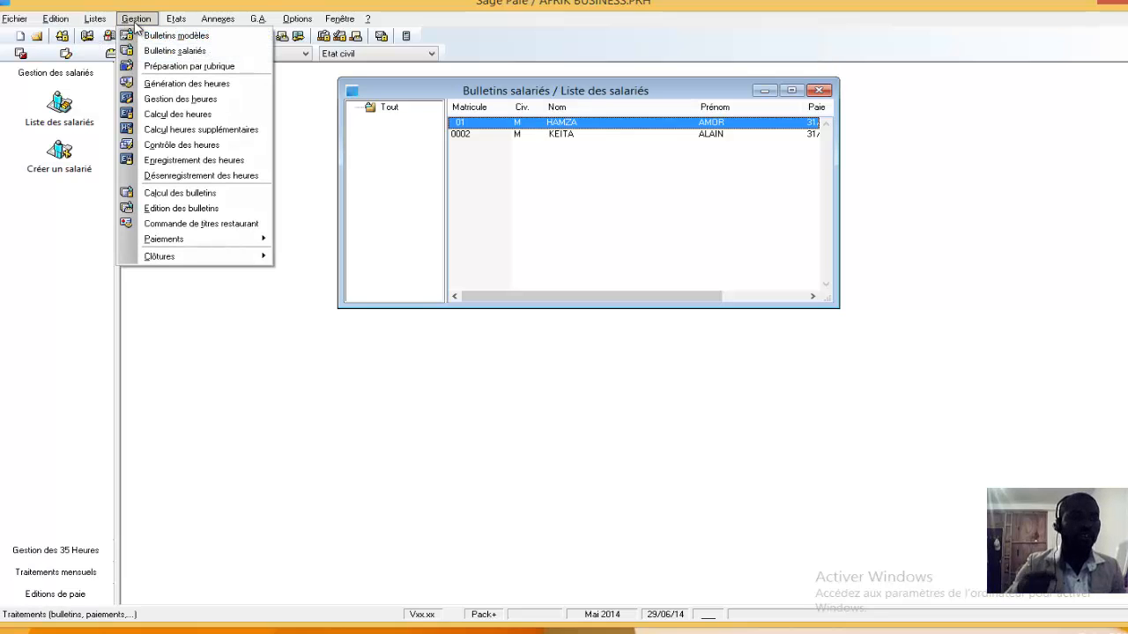
{"action": "left_click", "coordinate": [155, 51]}
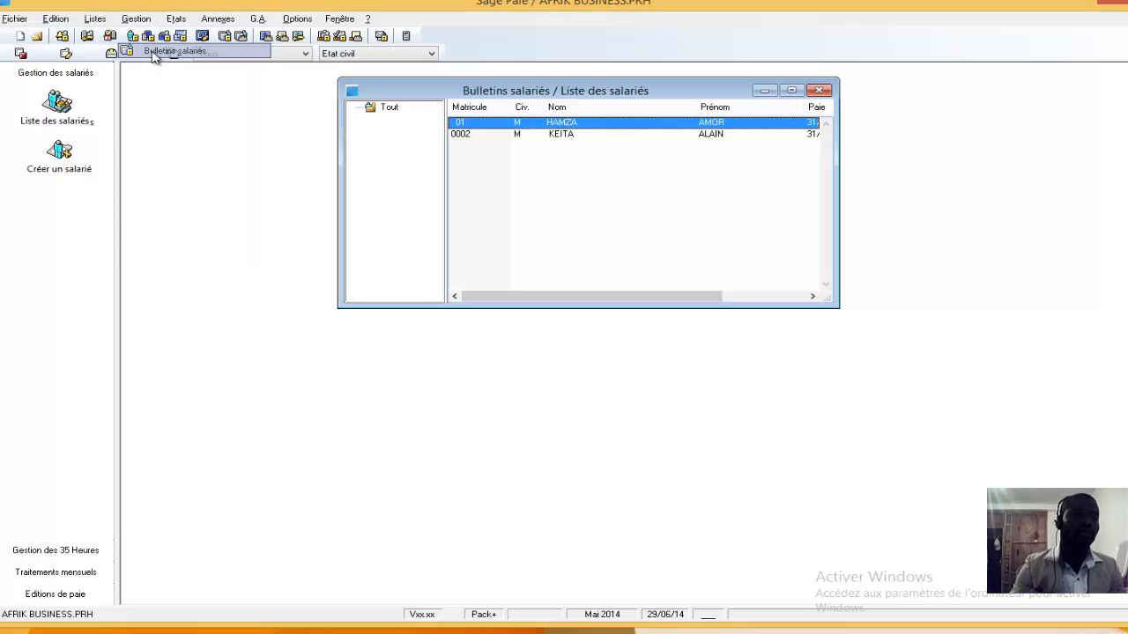
{"action": "double_click", "coordinate": [546, 135]}
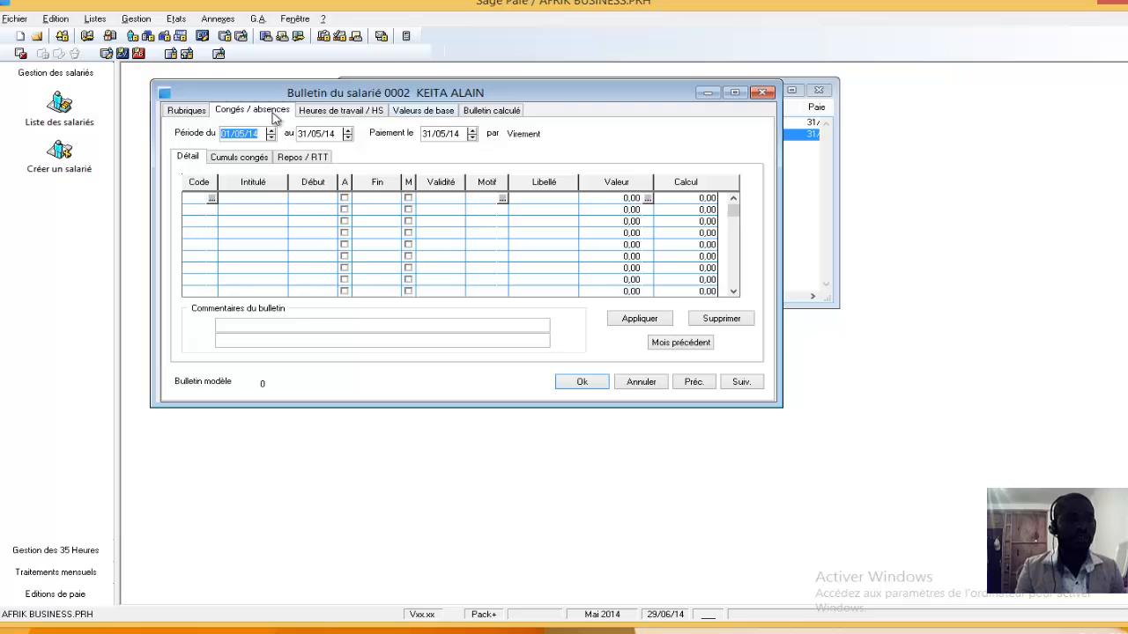
{"action": "left_click", "coordinate": [189, 112]}
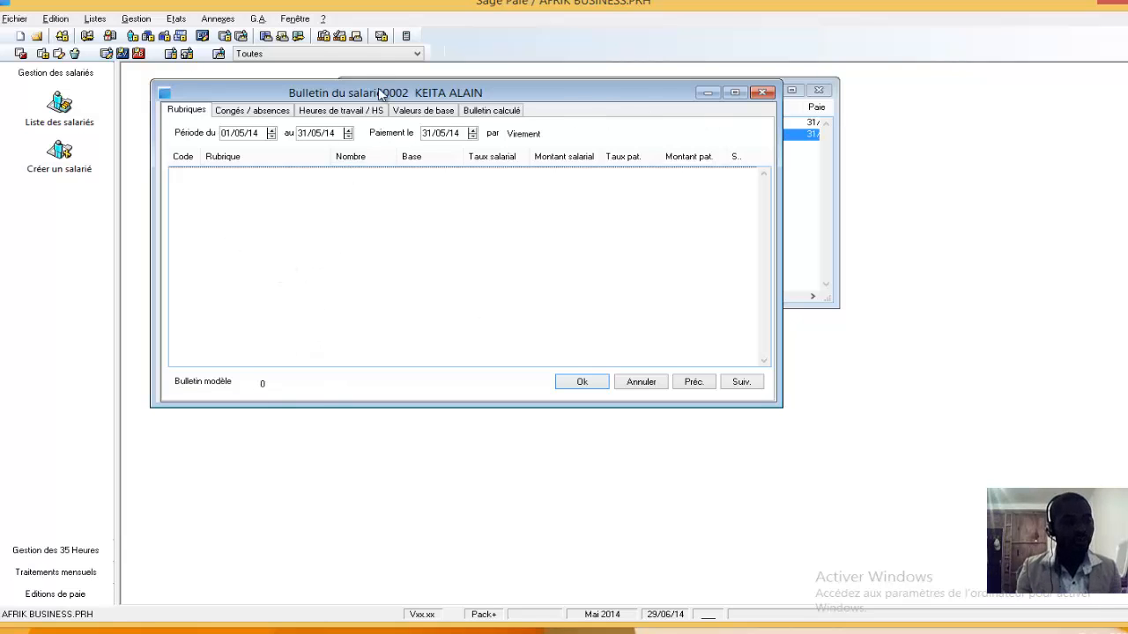
{"action": "left_click", "coordinate": [321, 111]}
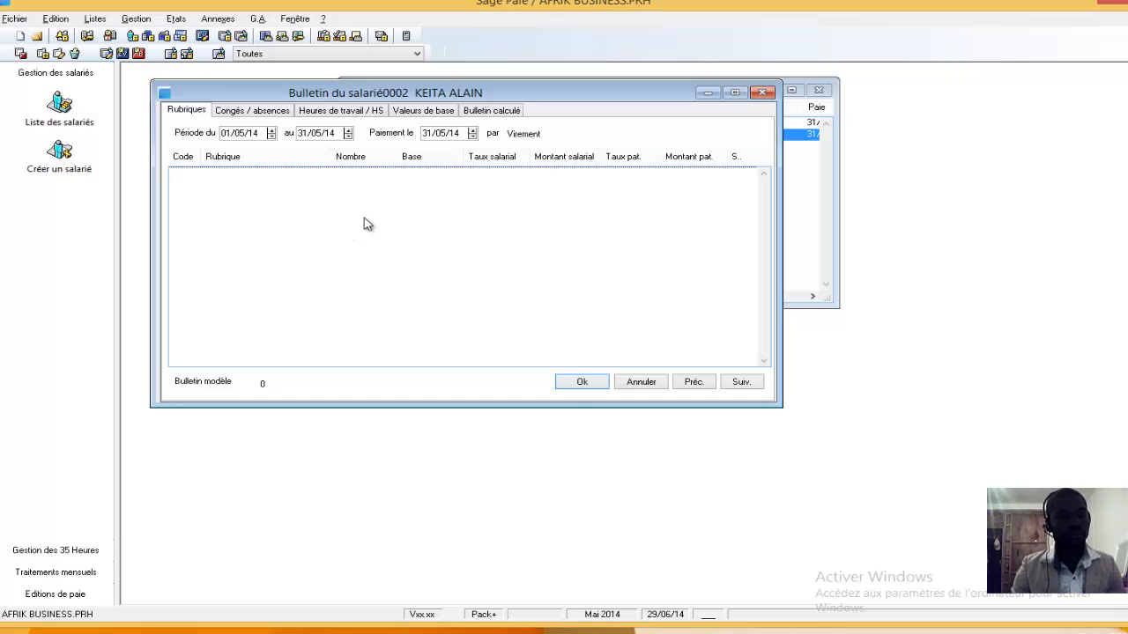
{"action": "left_click", "coordinate": [578, 384]}
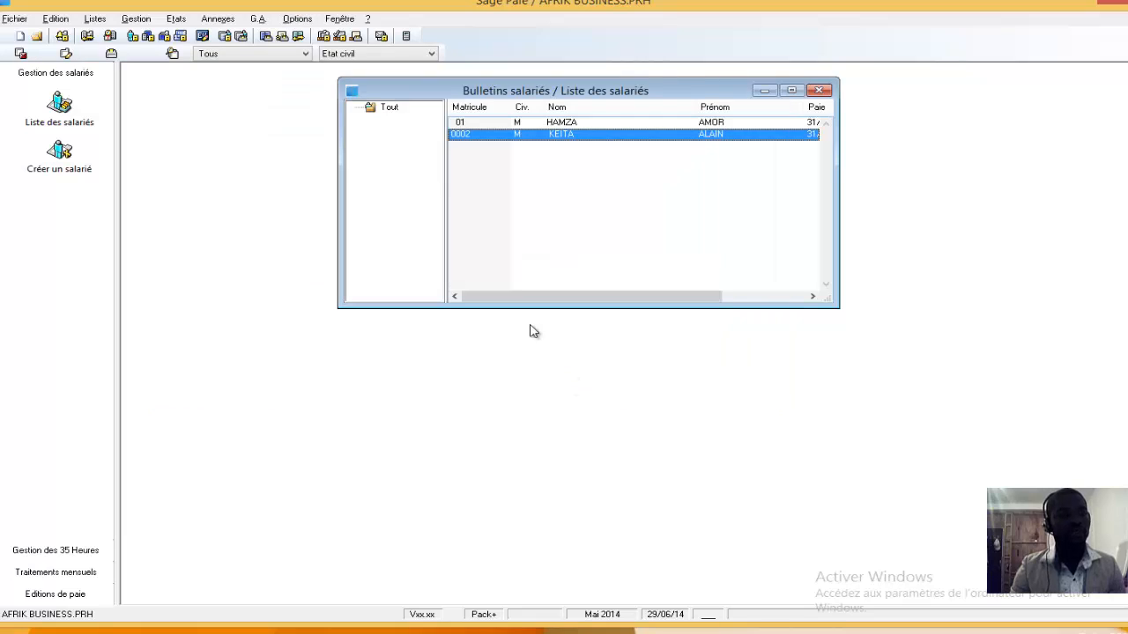
Open the BULLETIN CADRE model from the model payslip list and review its items
{"action": "left_click", "coordinate": [138, 21]}
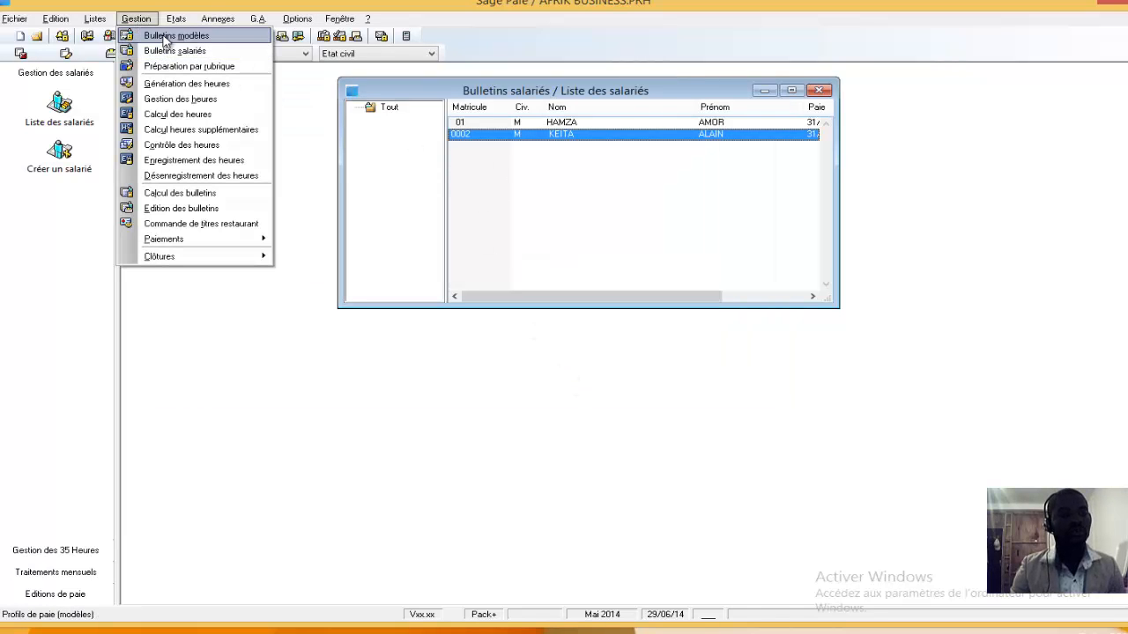
{"action": "left_click", "coordinate": [165, 39]}
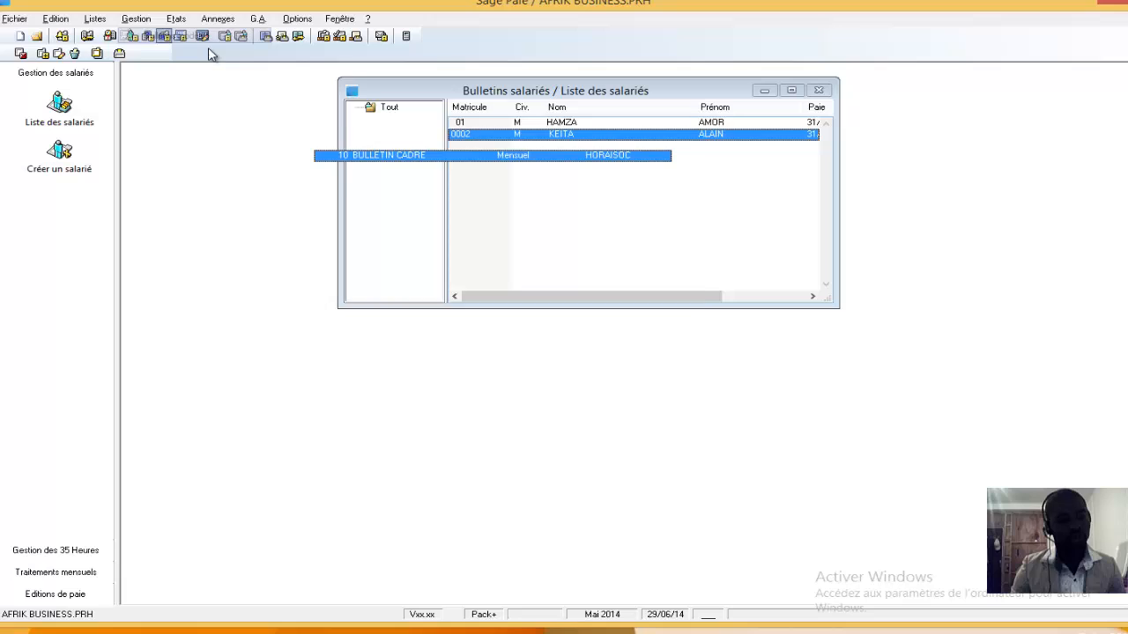
{"action": "double_click", "coordinate": [405, 159]}
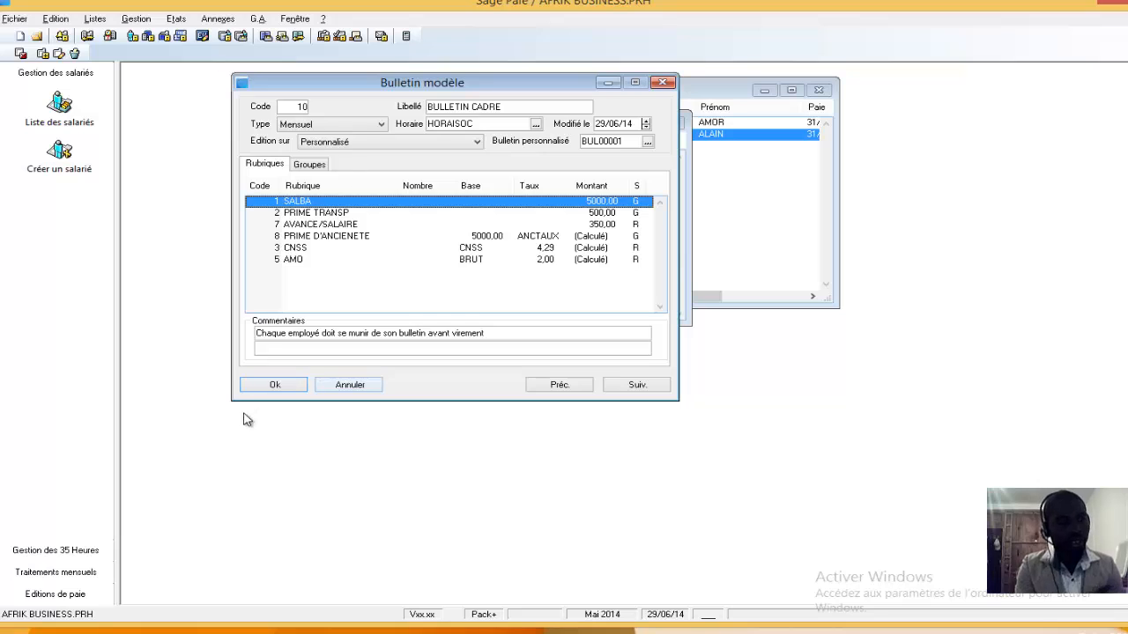
{"action": "left_click", "coordinate": [252, 385]}
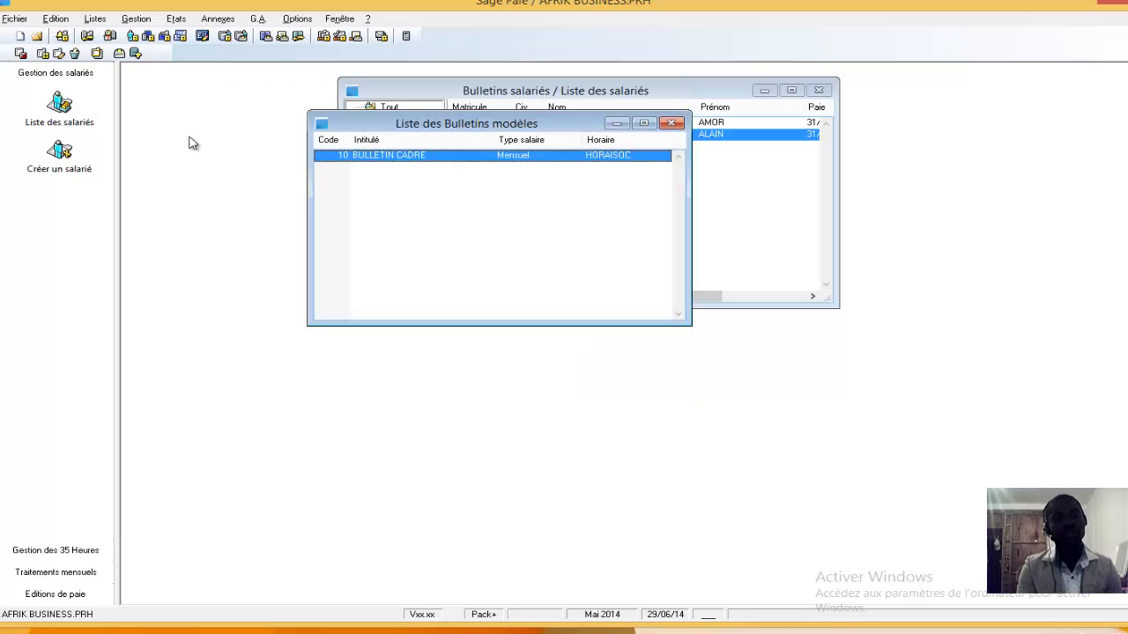
Assign the BULLETIN CADRE model payslip to the second employee in the pay information of their record and save it
{"action": "left_click", "coordinate": [58, 111]}
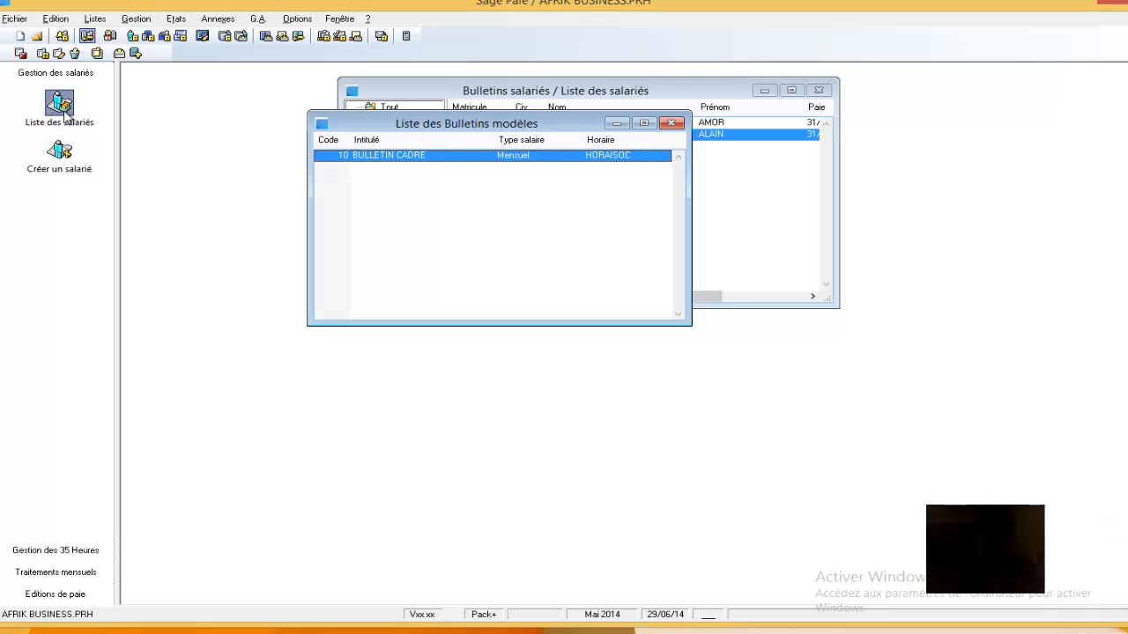
{"action": "double_click", "coordinate": [434, 143]}
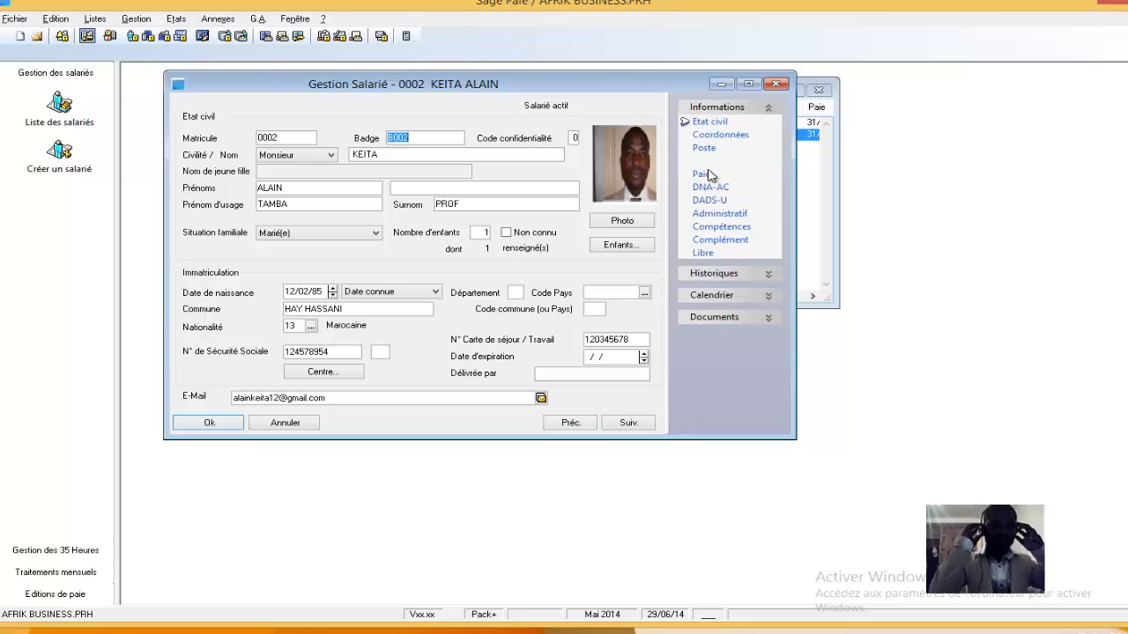
{"action": "left_click", "coordinate": [696, 174]}
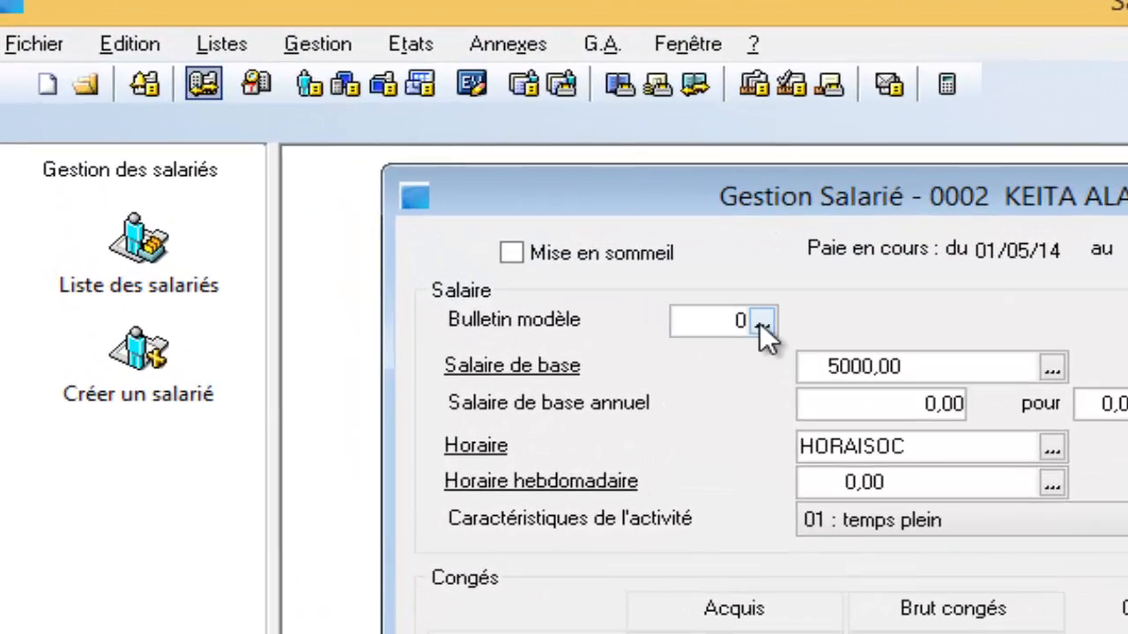
{"action": "left_click", "coordinate": [760, 319]}
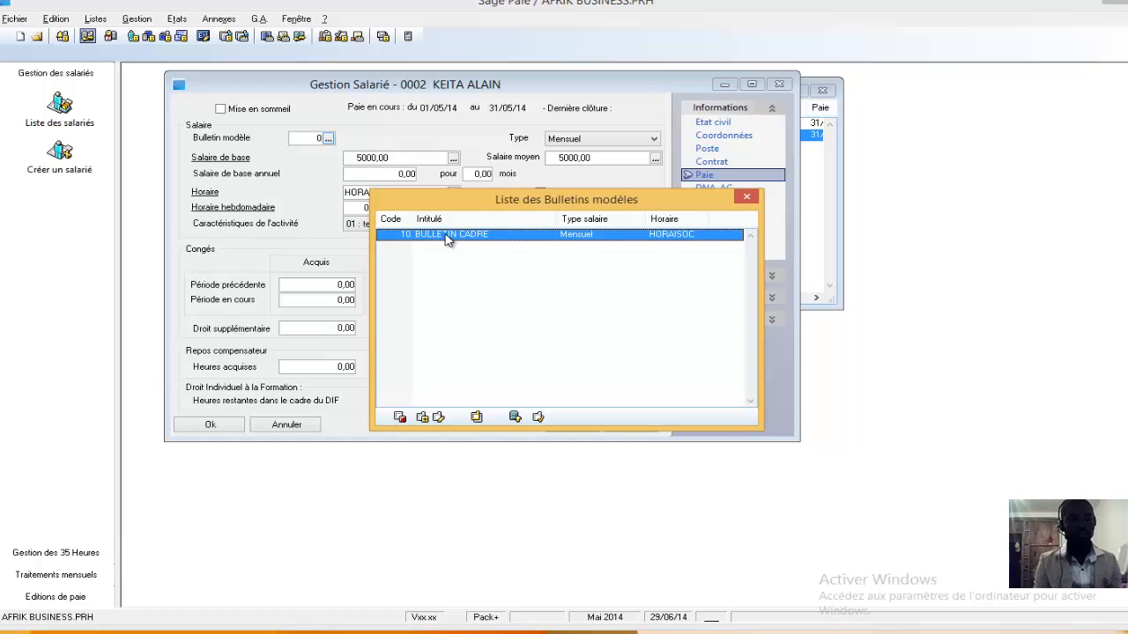
{"action": "double_click", "coordinate": [447, 235]}
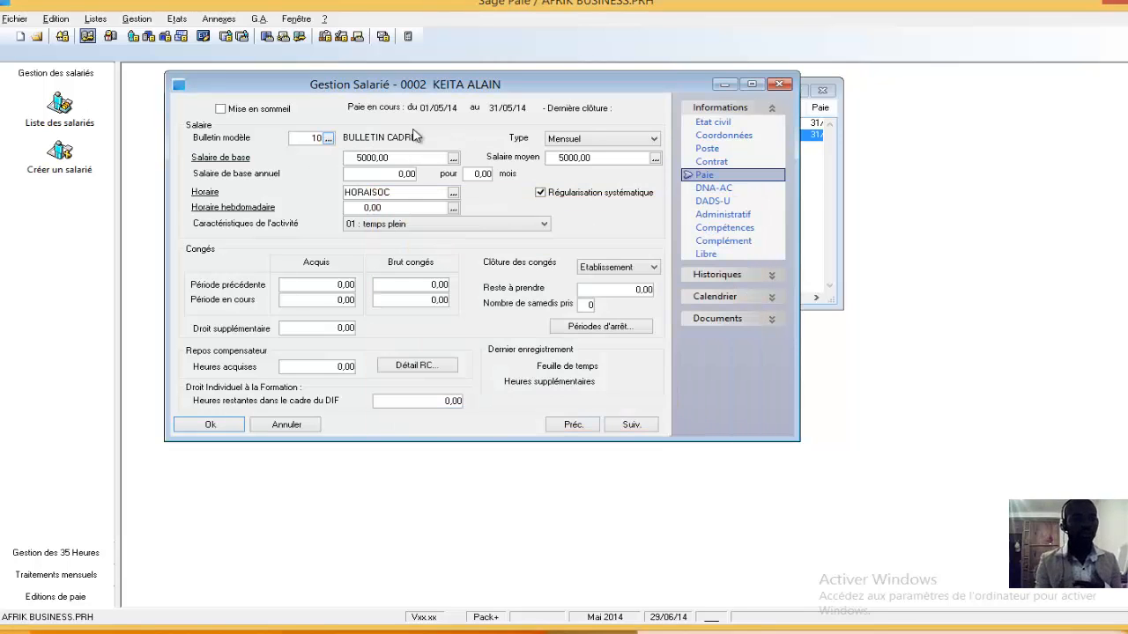
{"action": "left_click", "coordinate": [209, 425]}
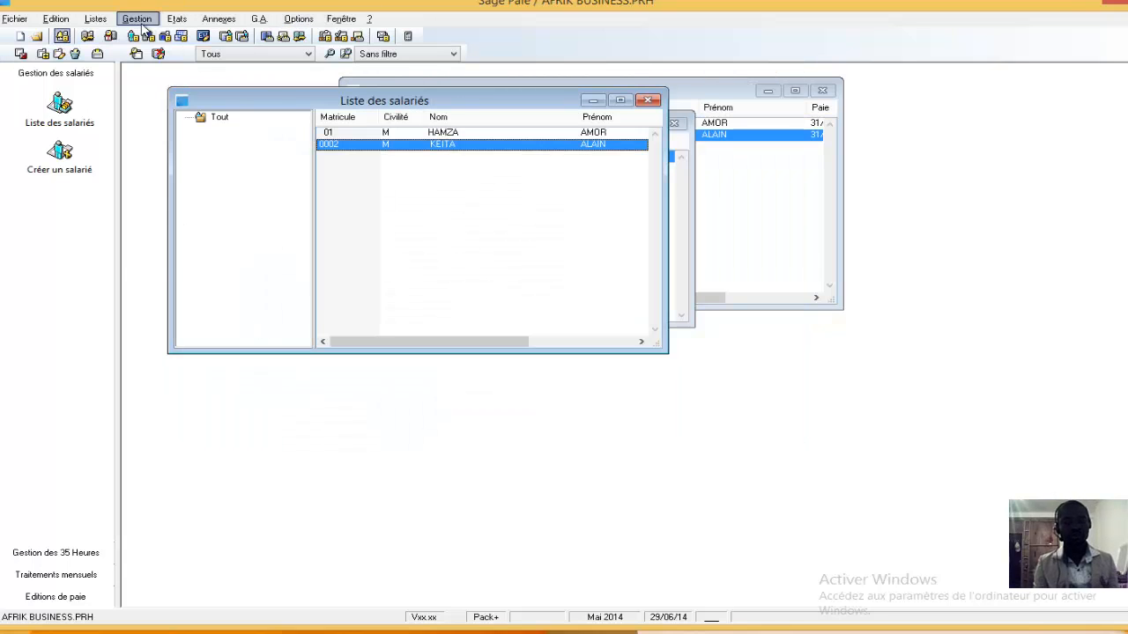
Open the second employee's payslip and check its pay items and calculated payslip
{"action": "left_click", "coordinate": [141, 24]}
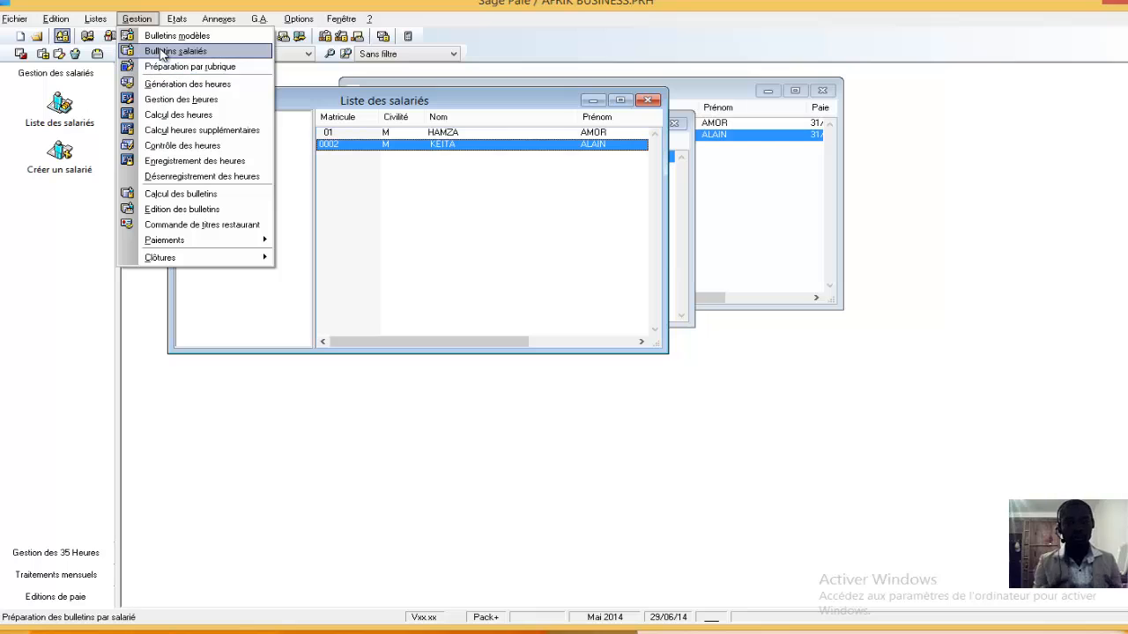
{"action": "left_click", "coordinate": [161, 52]}
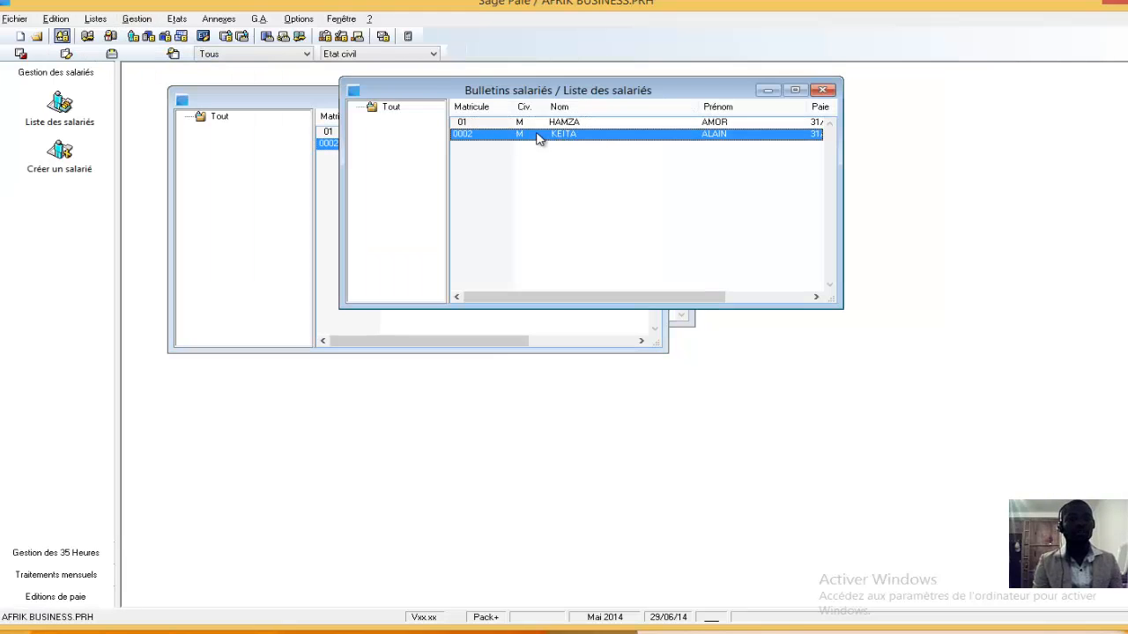
{"action": "double_click", "coordinate": [539, 138]}
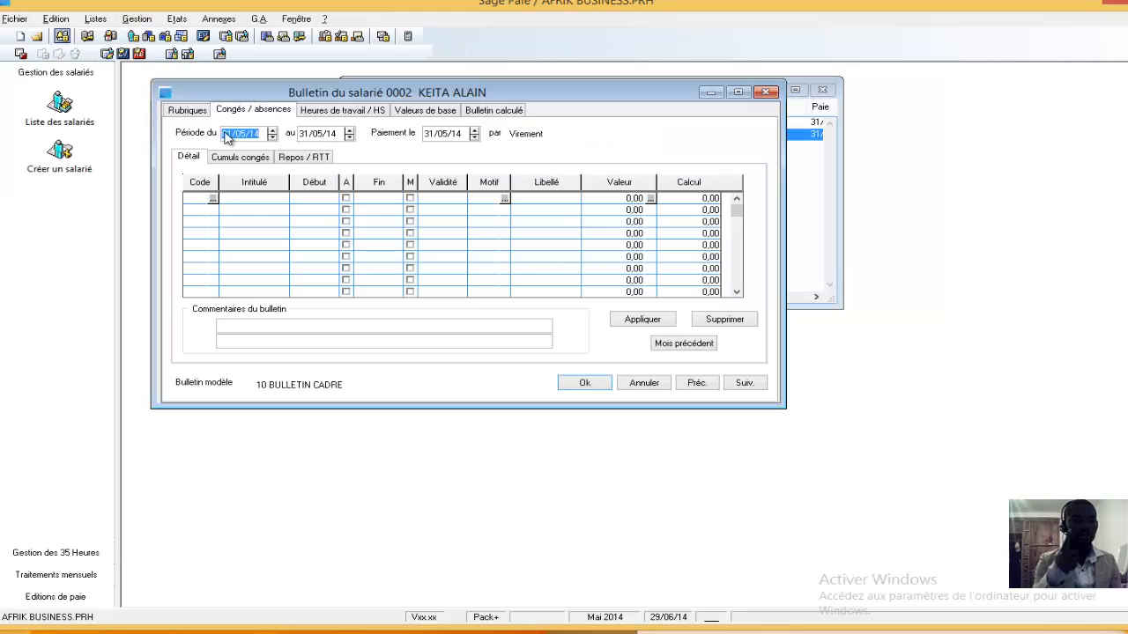
{"action": "left_click", "coordinate": [187, 111]}
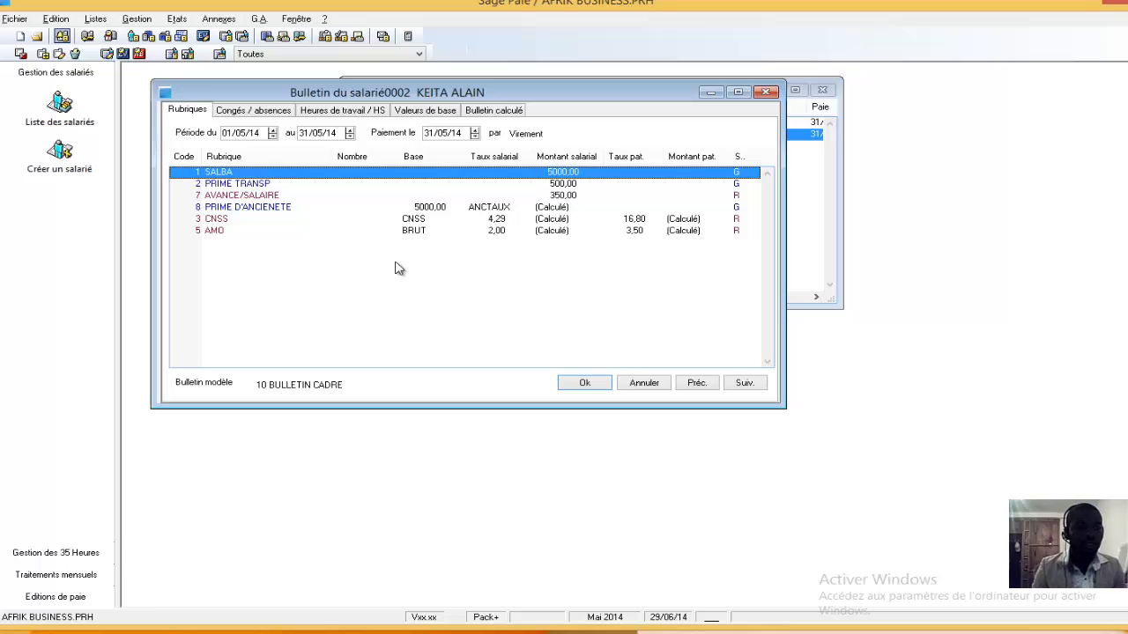
{"action": "left_click", "coordinate": [492, 112]}
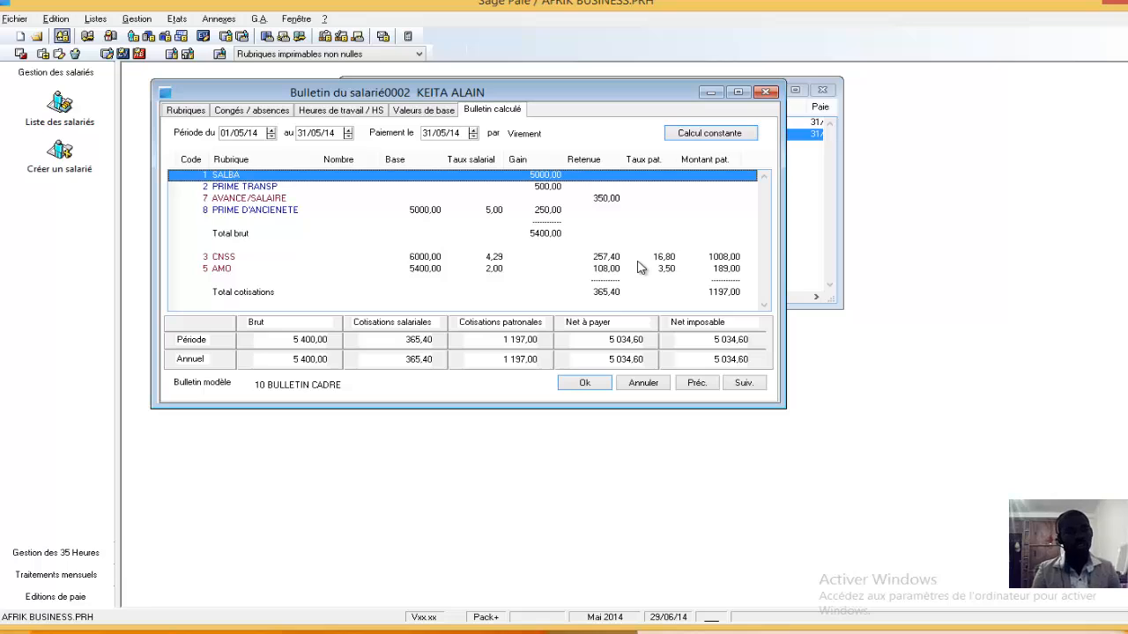
{"action": "left_click", "coordinate": [581, 384]}
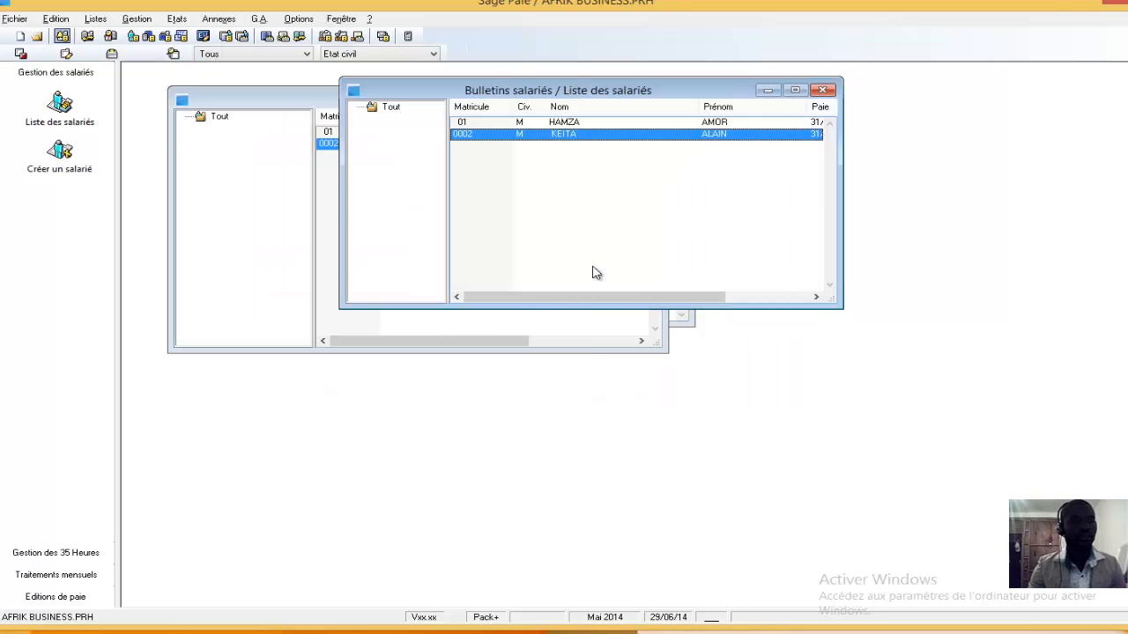
Close the employee payslip list, the employee list and the model payslip list
{"action": "left_click_drag", "start_coordinate": [714, 90], "coordinate": [535, 86]}
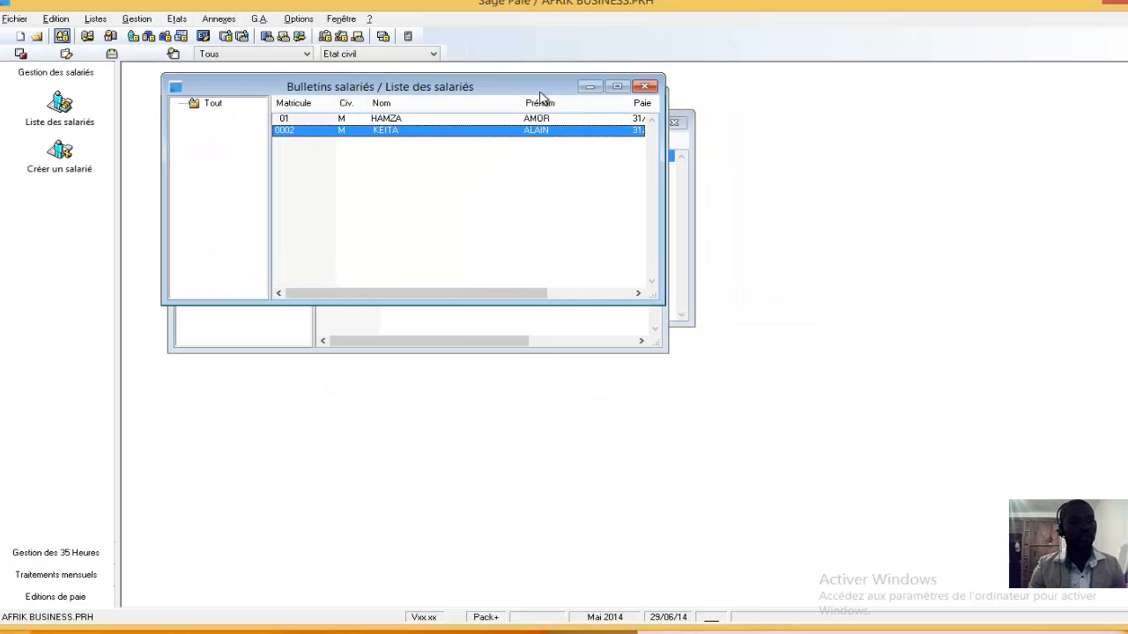
{"action": "left_click", "coordinate": [646, 88]}
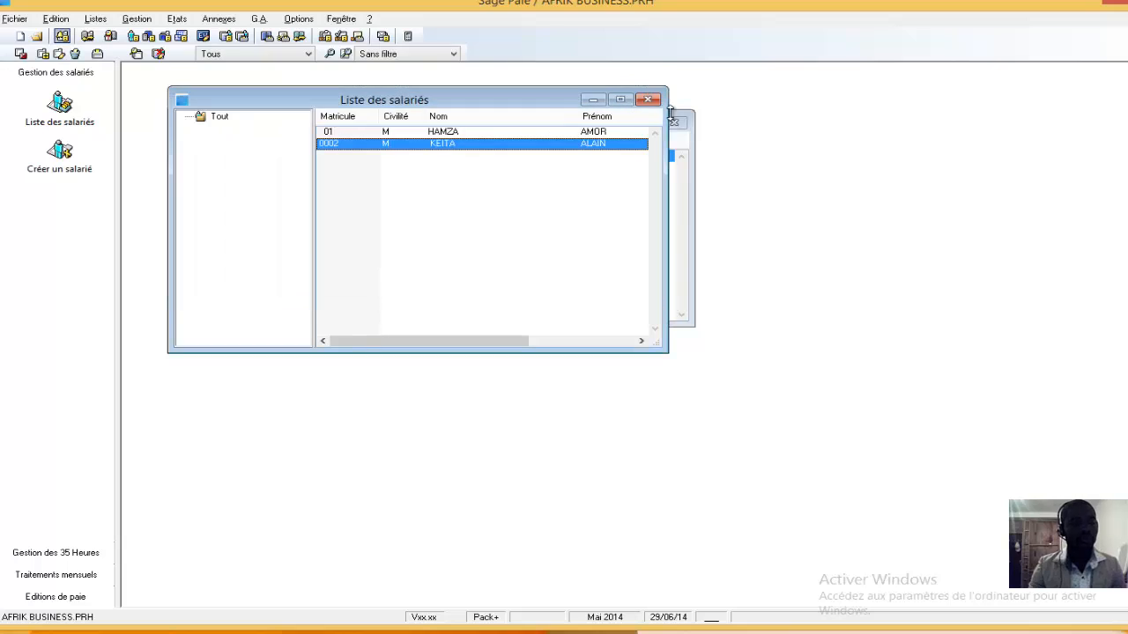
{"action": "left_click", "coordinate": [650, 100]}
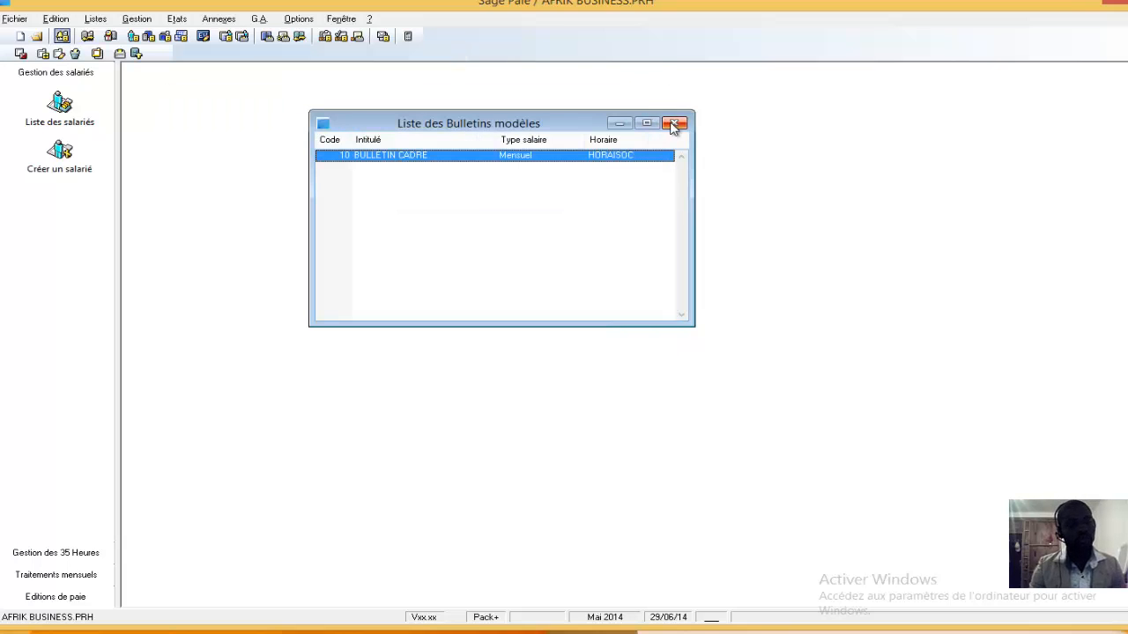
{"action": "left_click", "coordinate": [676, 124]}
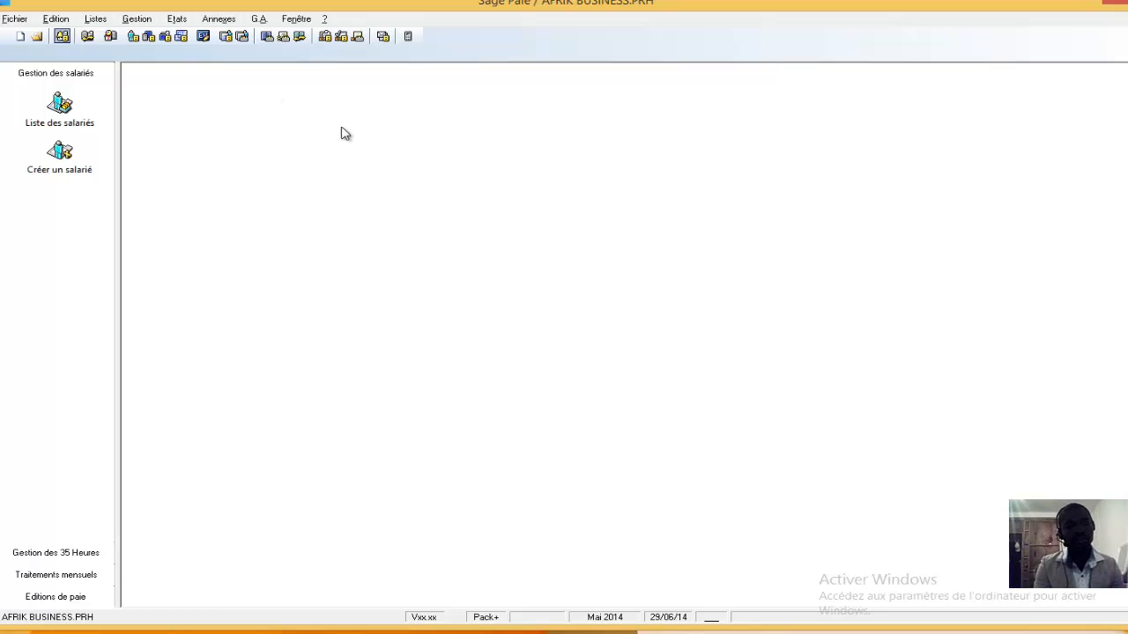
Set up the payslip printout (Edition des bulletins) with the employee number range limited to the second employee
{"action": "left_click", "coordinate": [141, 24]}
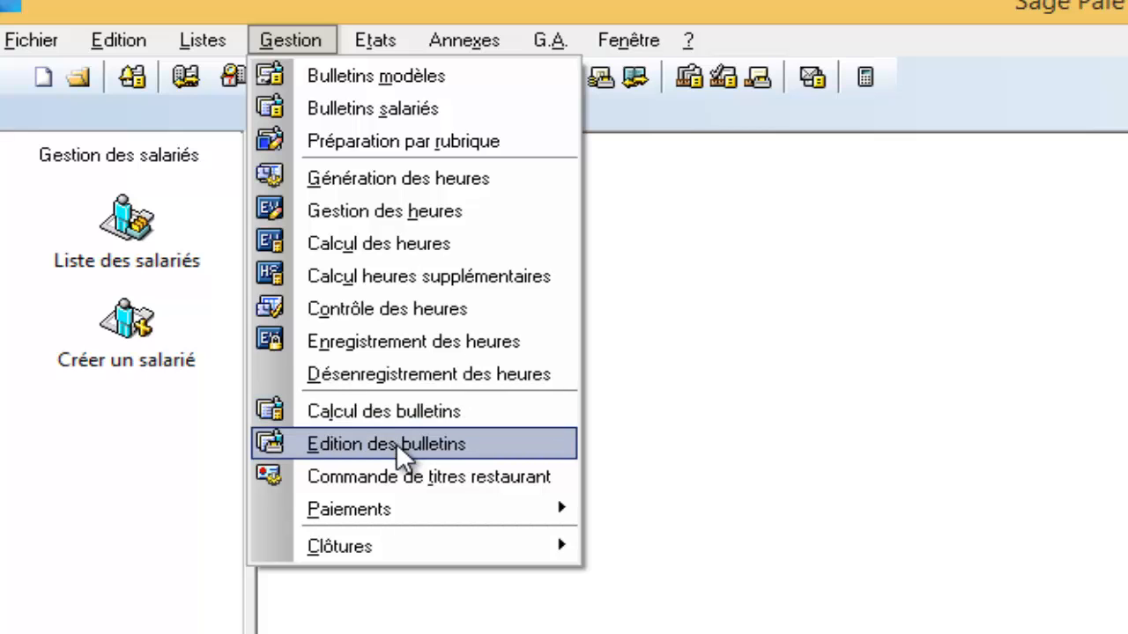
{"action": "left_click", "coordinate": [392, 443]}
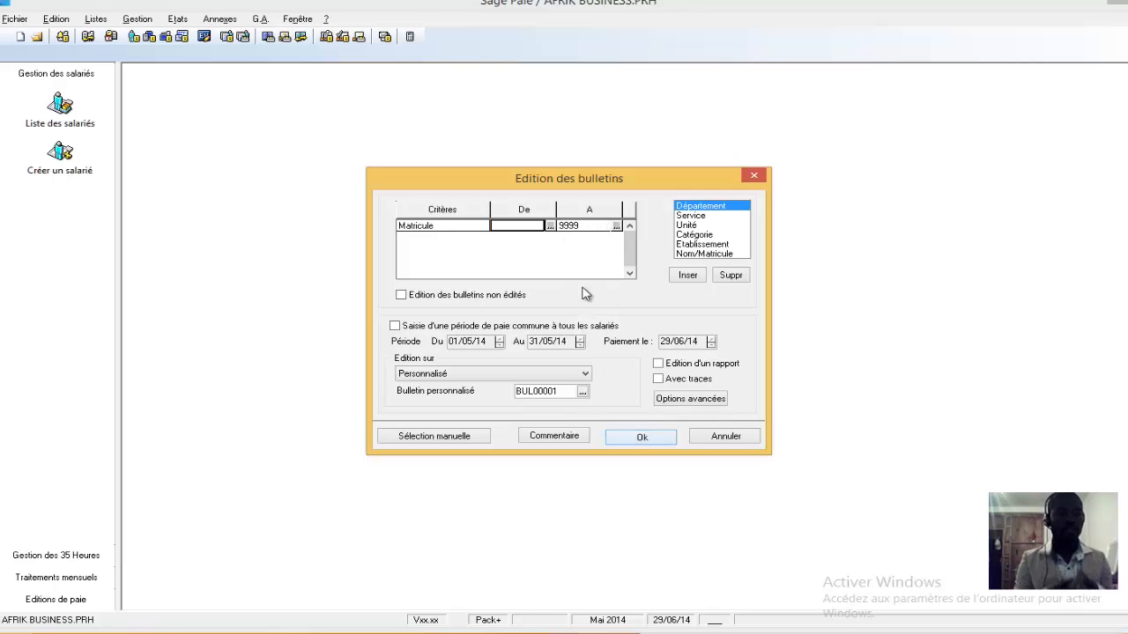
{"action": "left_click", "coordinate": [550, 226]}
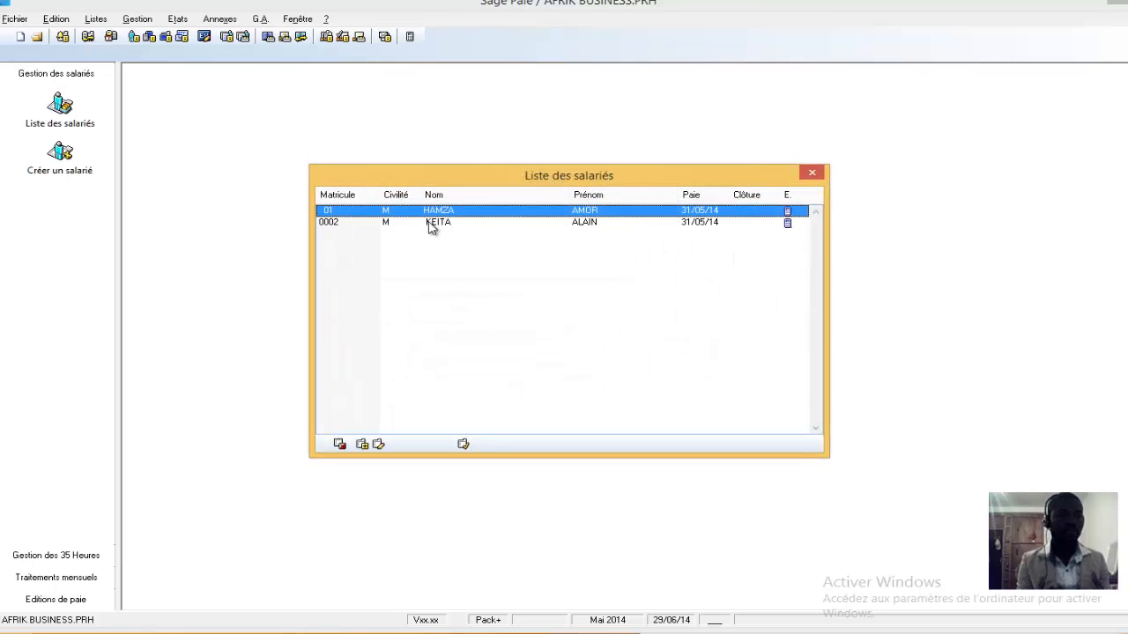
{"action": "double_click", "coordinate": [432, 226]}
{"action": "left_click", "coordinate": [616, 227]}
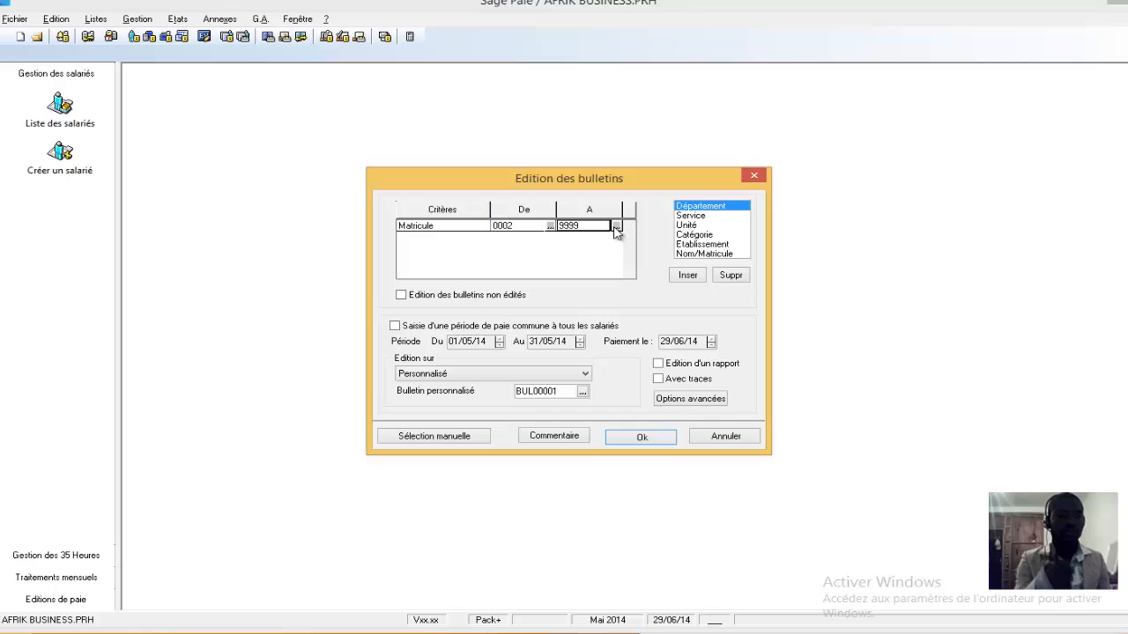
{"action": "double_click", "coordinate": [579, 211]}
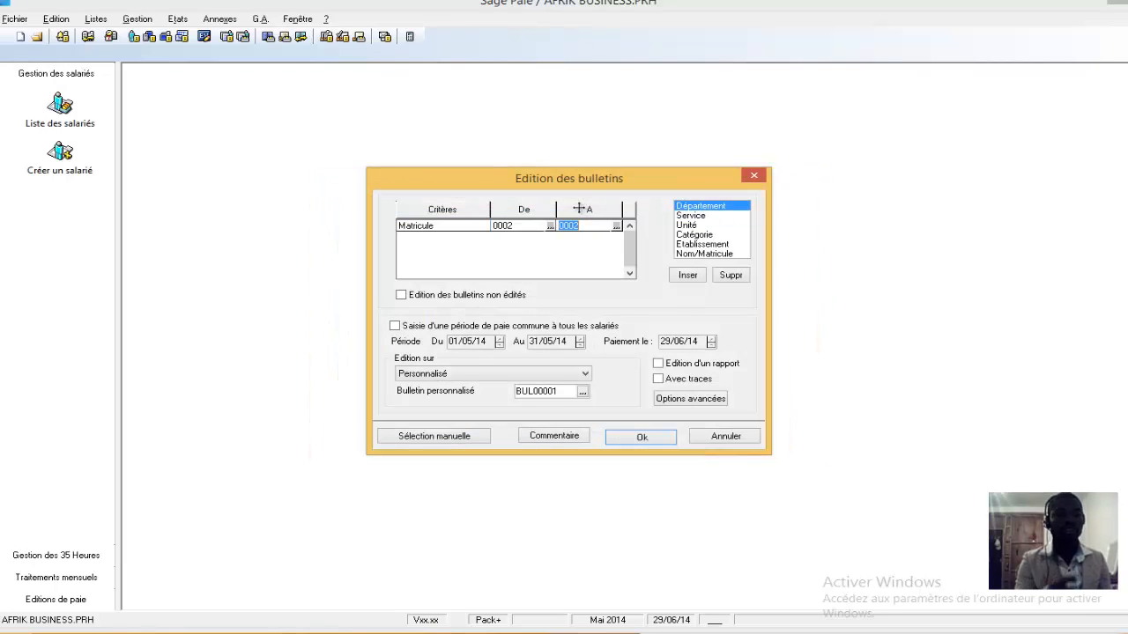
Run the payslip printout with preview before printing enabled
{"action": "left_click", "coordinate": [641, 439]}
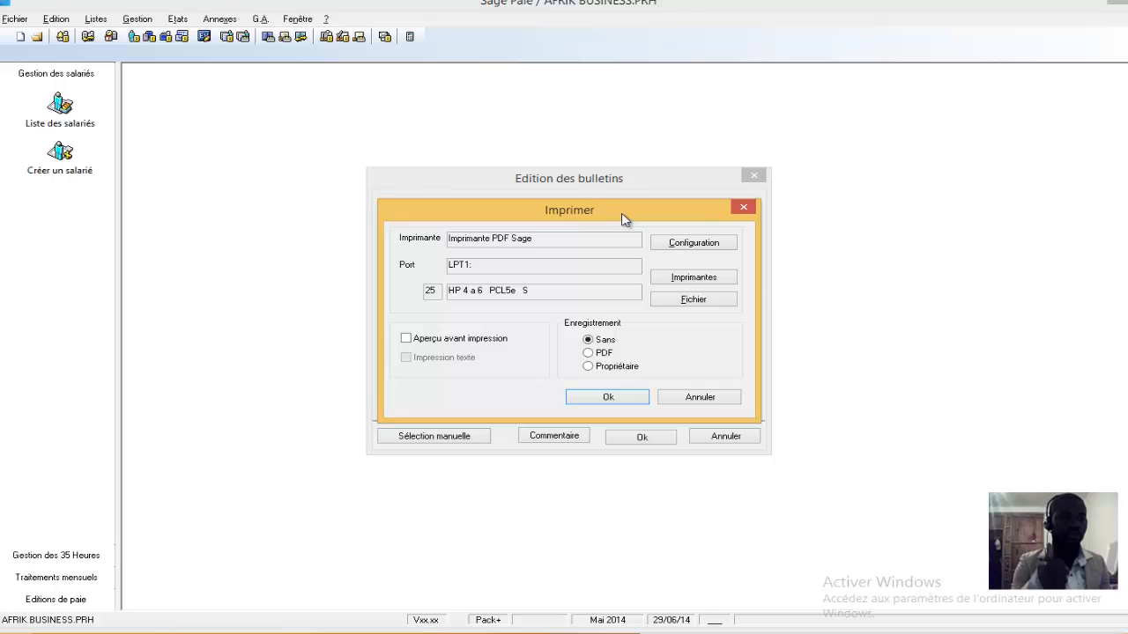
{"action": "left_click_drag", "start_coordinate": [623, 219], "coordinate": [599, 160]}
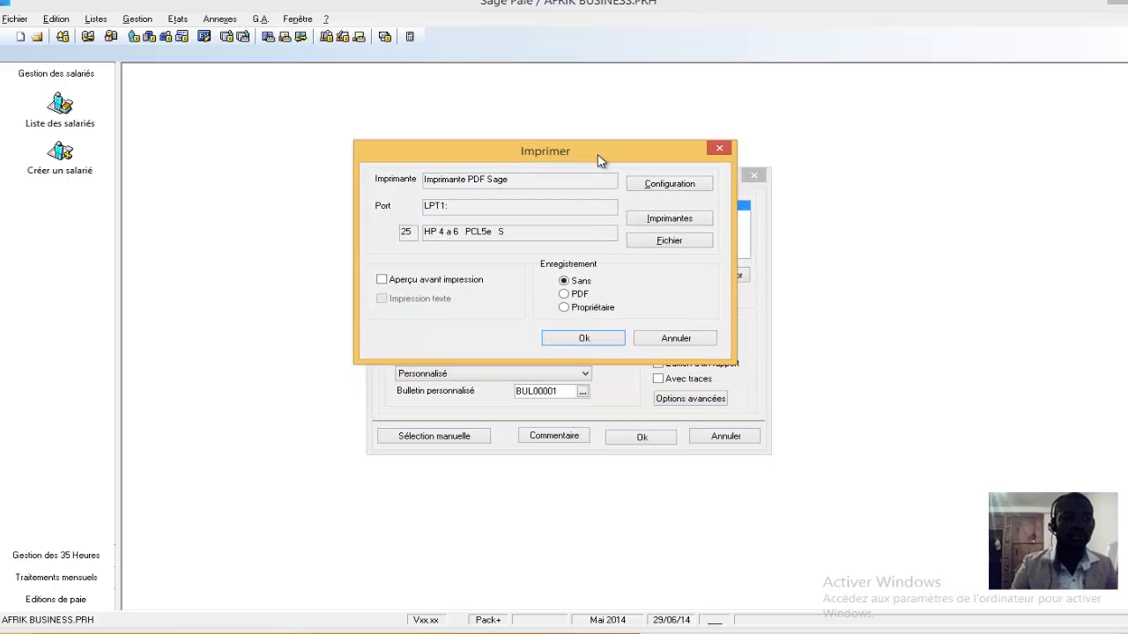
{"action": "left_click_drag", "start_coordinate": [600, 159], "coordinate": [599, 154]}
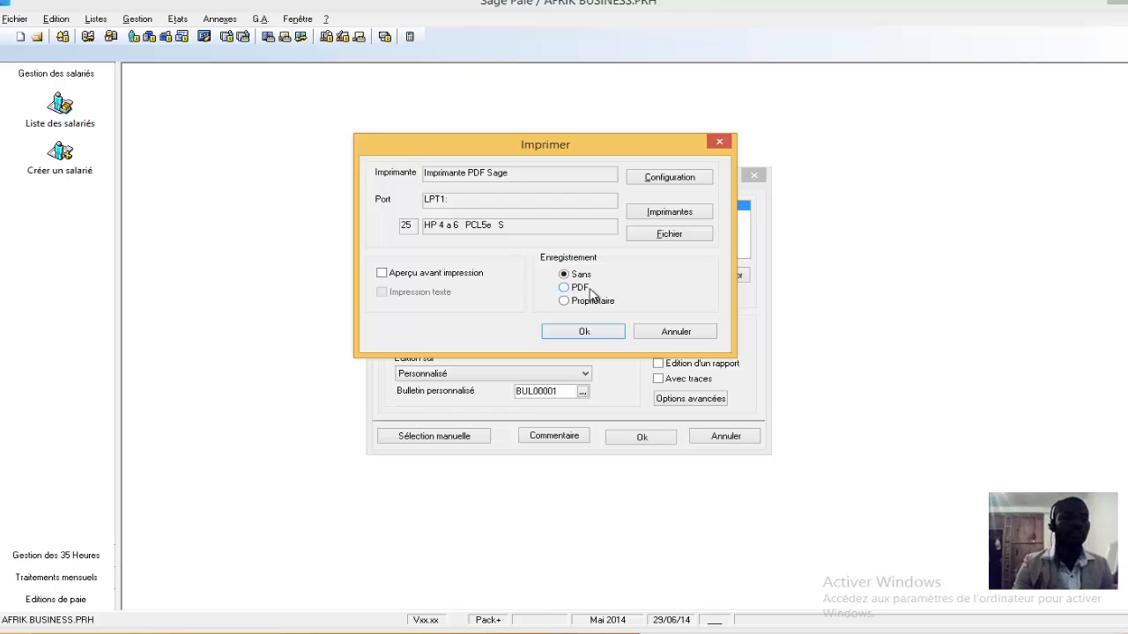
{"action": "left_click", "coordinate": [443, 278]}
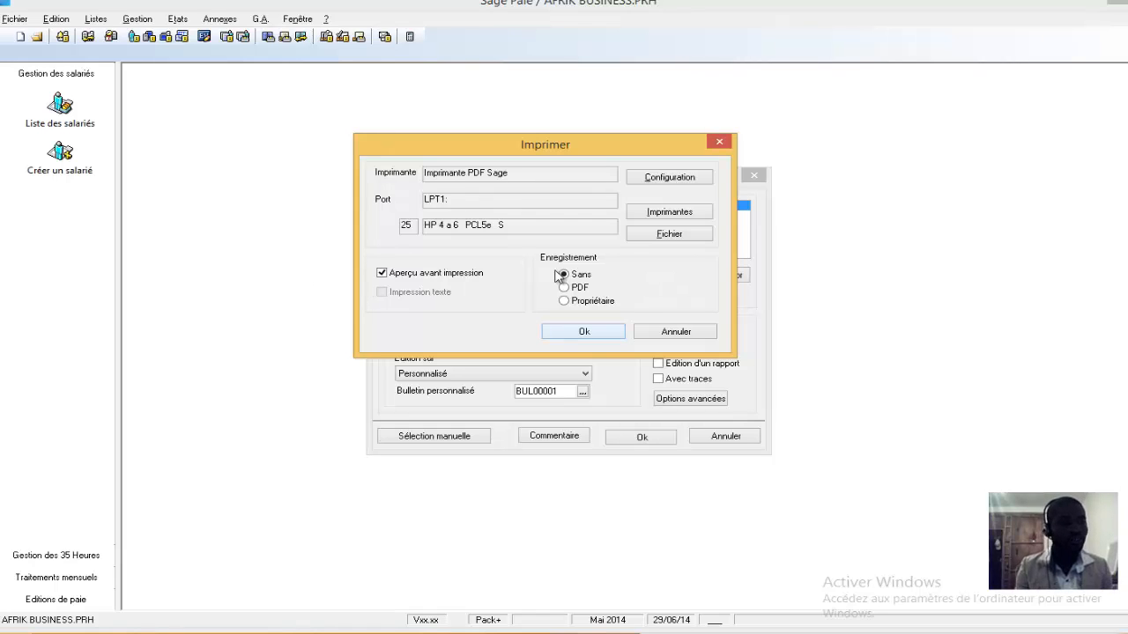
{"action": "left_click", "coordinate": [583, 333]}
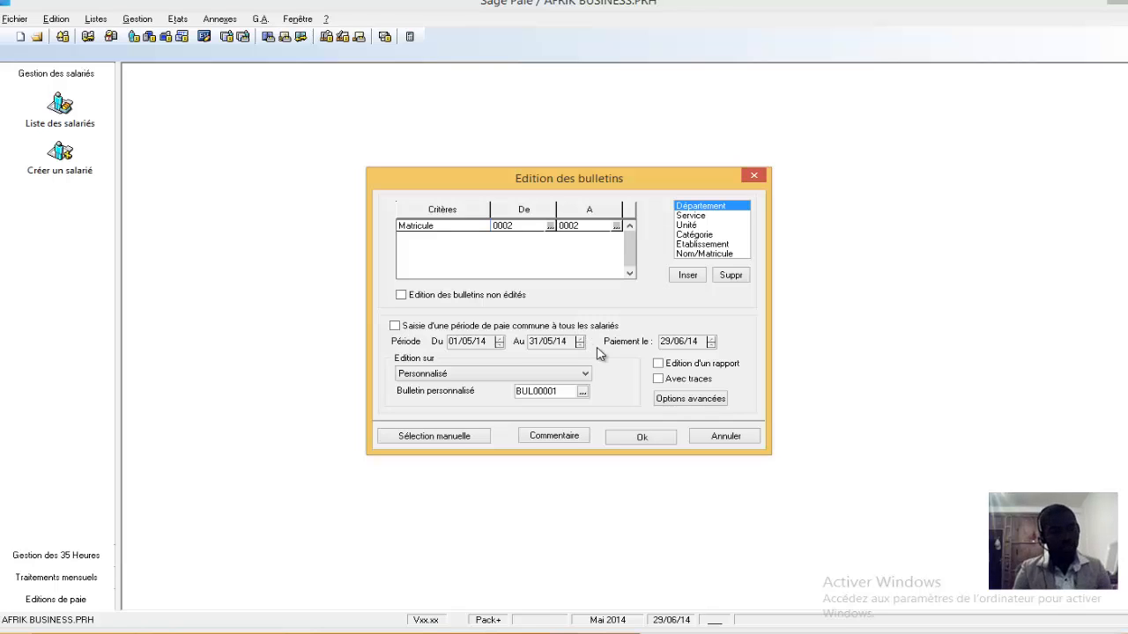
{"action": "left_click", "coordinate": [631, 442]}
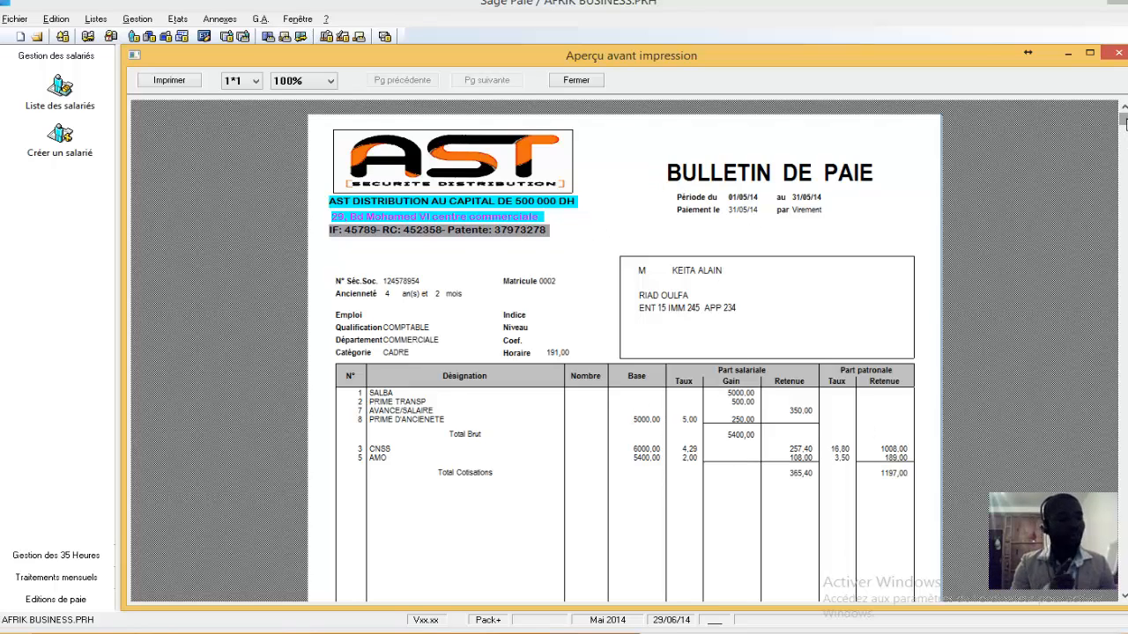
Examine the previewed payslip from its header to the net pay section, and close the preview
{"action": "left_click_drag", "start_coordinate": [1124, 124], "coordinate": [1100, 329]}
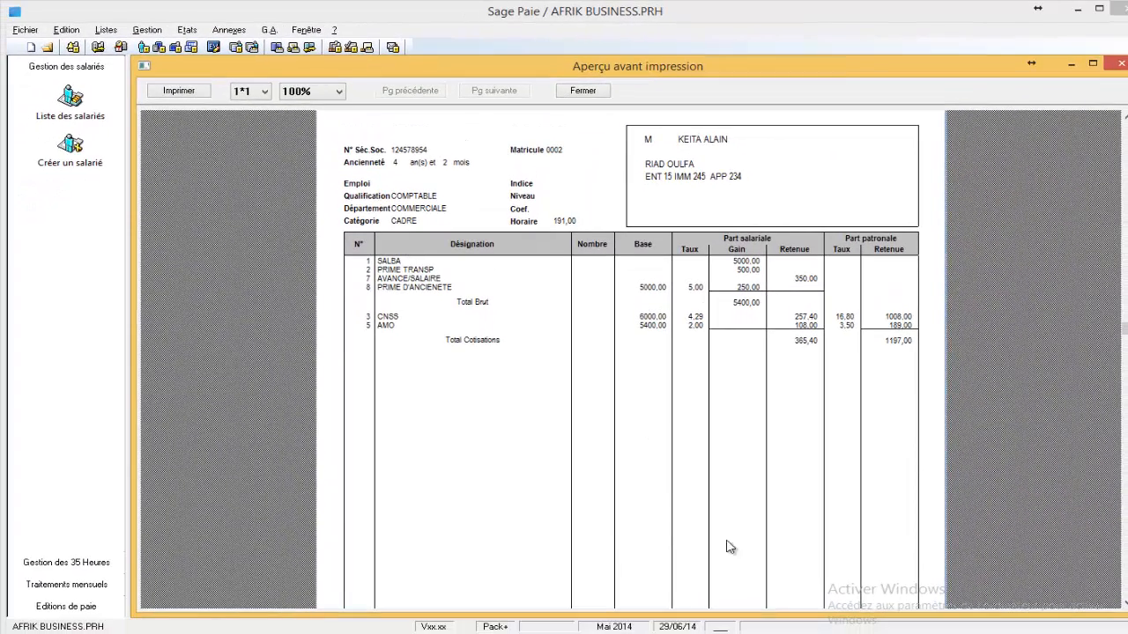
{"action": "scroll", "coordinate": [1119, 550], "scroll_direction": "down", "scroll_amount": 5}
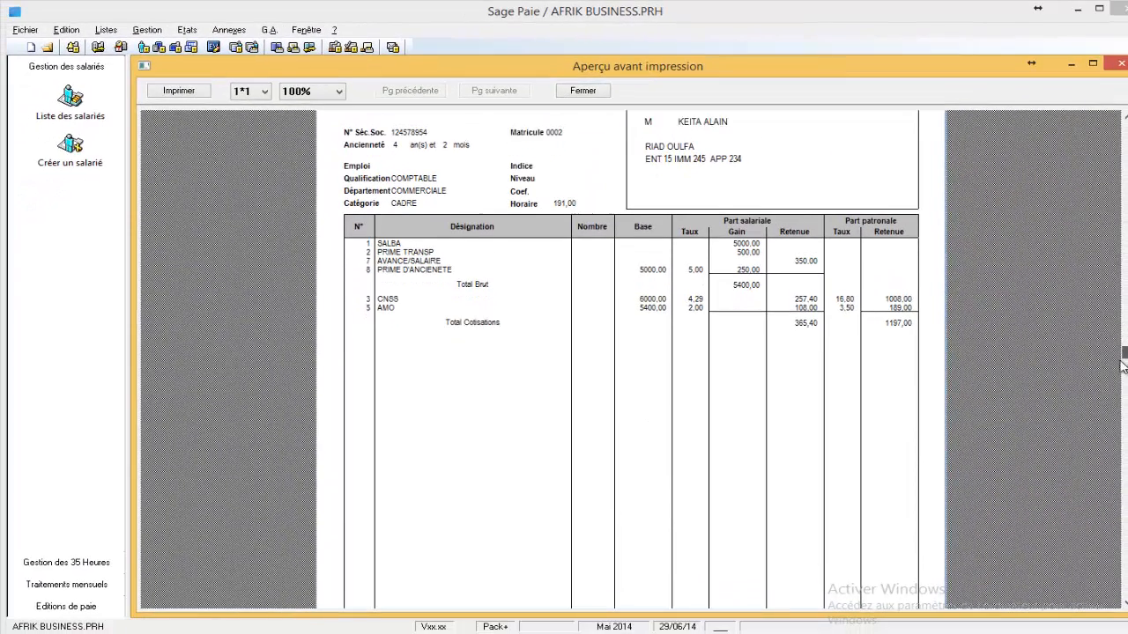
{"action": "scroll", "coordinate": [1119, 551], "scroll_direction": "down", "scroll_amount": 2}
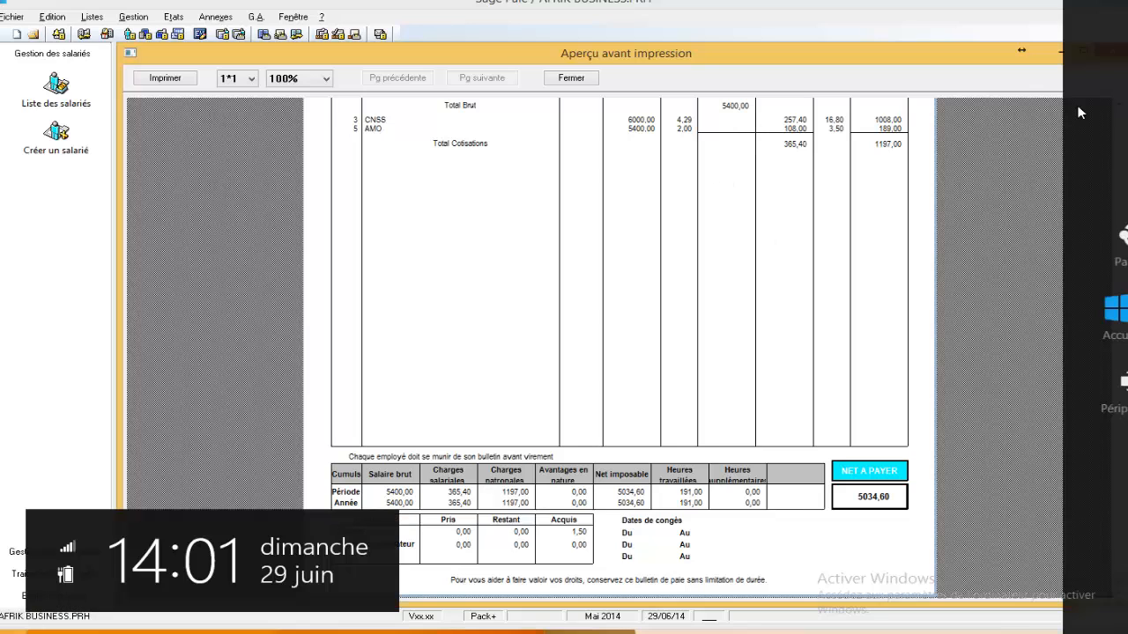
{"action": "left_click_drag", "start_coordinate": [1119, 106], "coordinate": [1119, 106]}
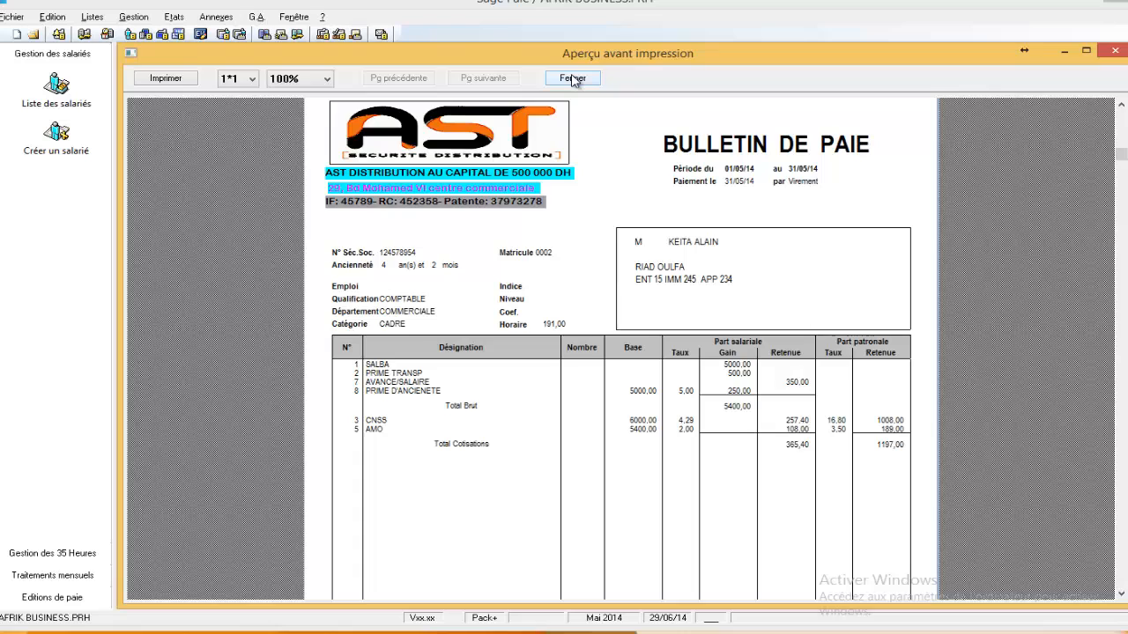
{"action": "left_click", "coordinate": [573, 79]}
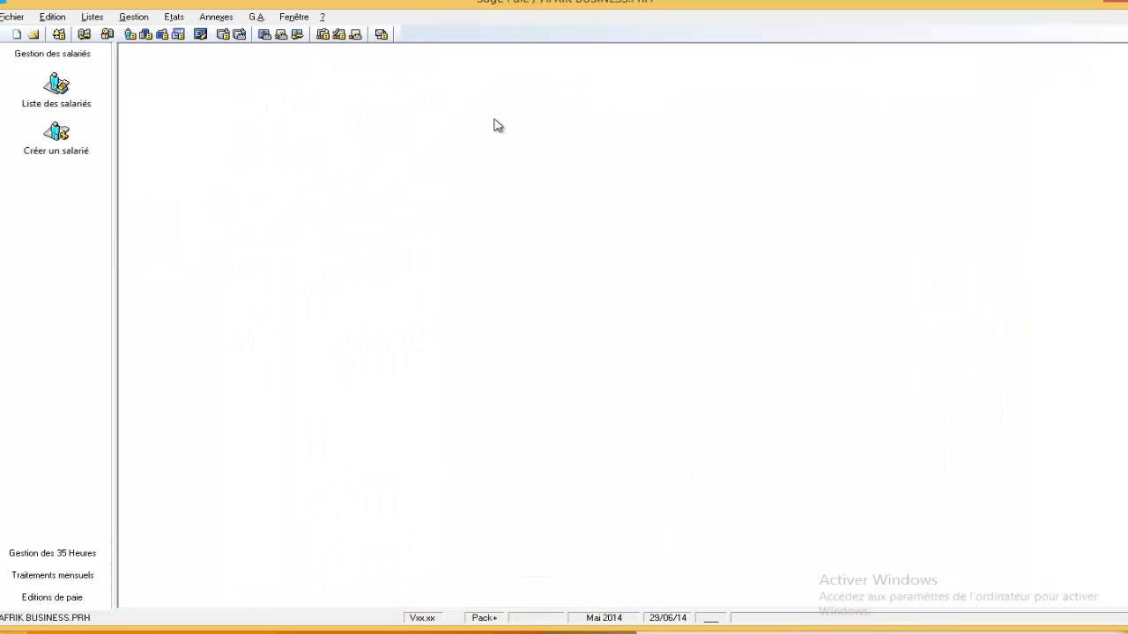